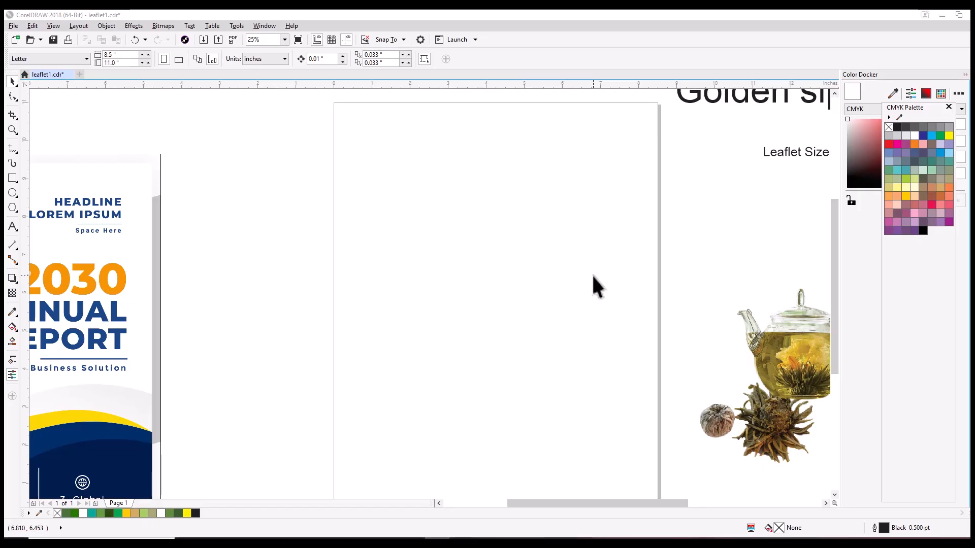
left_click(426, 236)
left_click_drag(482, 223, 463, 216)
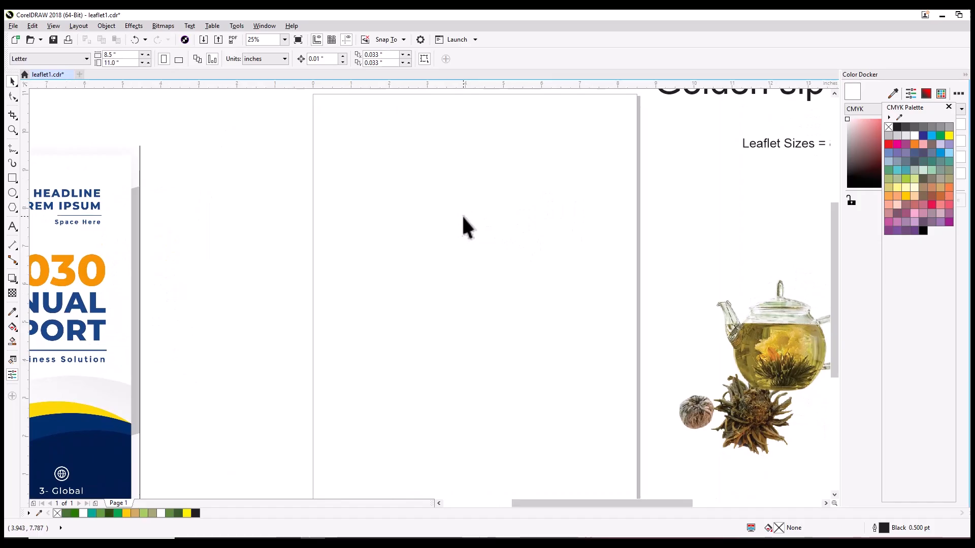
scroll(458, 216, "down", 2)
scroll(459, 217, "up", 2)
scroll(458, 217, "down", 2)
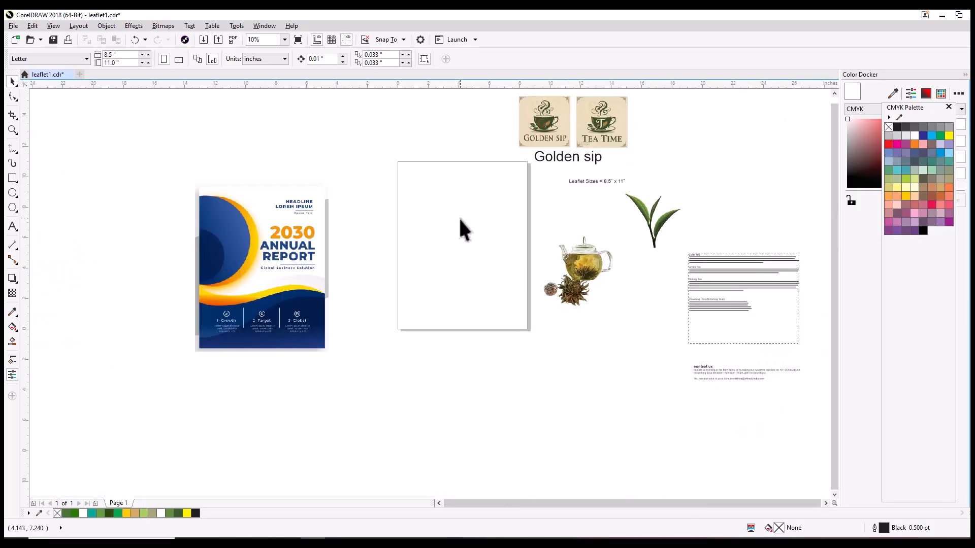
scroll(458, 216, "up", 2)
mouse_move(465, 225)
left_mouse_down()
mouse_move(451, 243)
mouse_move(479, 226)
mouse_move(466, 228)
left_mouse_up()
scroll(440, 229, "down", 2)
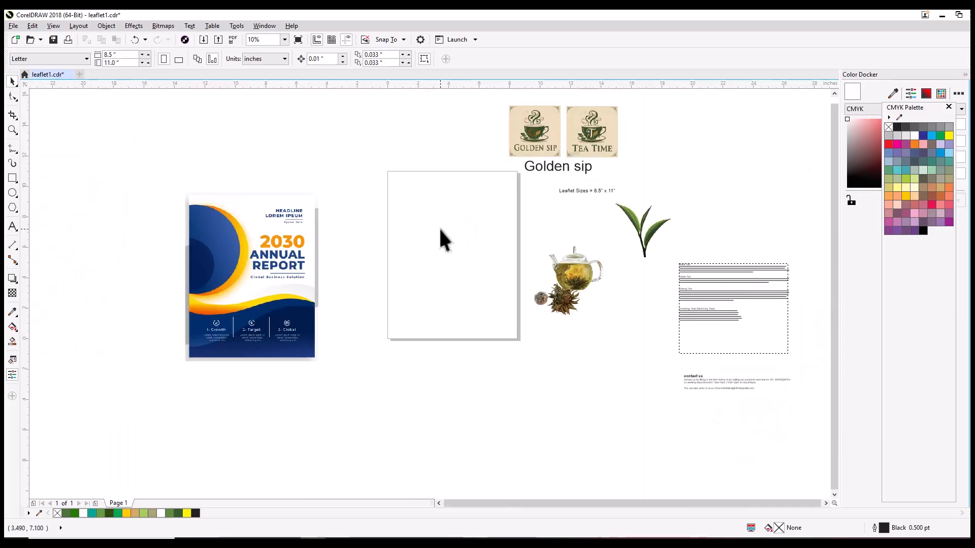
scroll(439, 227, "up", 2)
Place the 2030 Annual Report sample over the blank page for review and delete it.
left_click(12, 130)
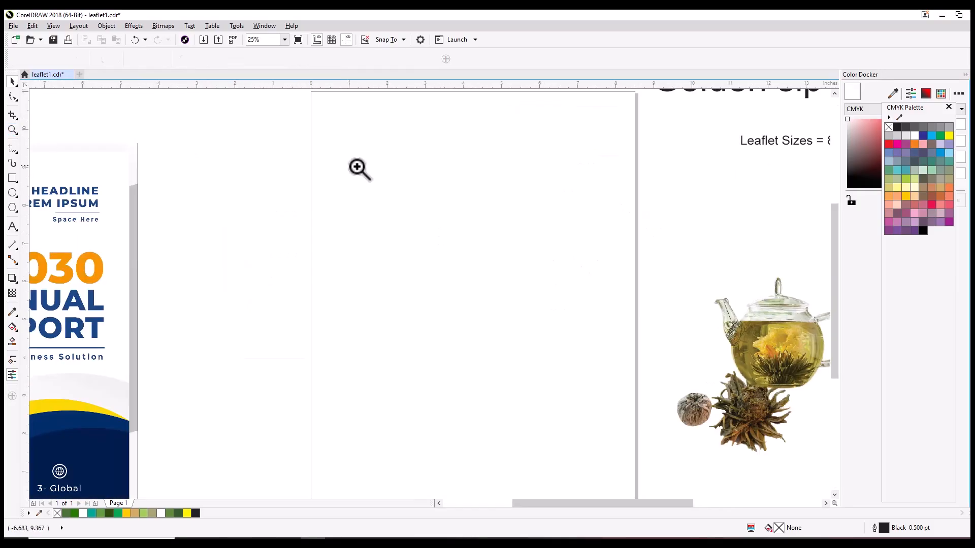
scroll(364, 166, "down", 2)
left_click_drag(374, 200, 521, 391)
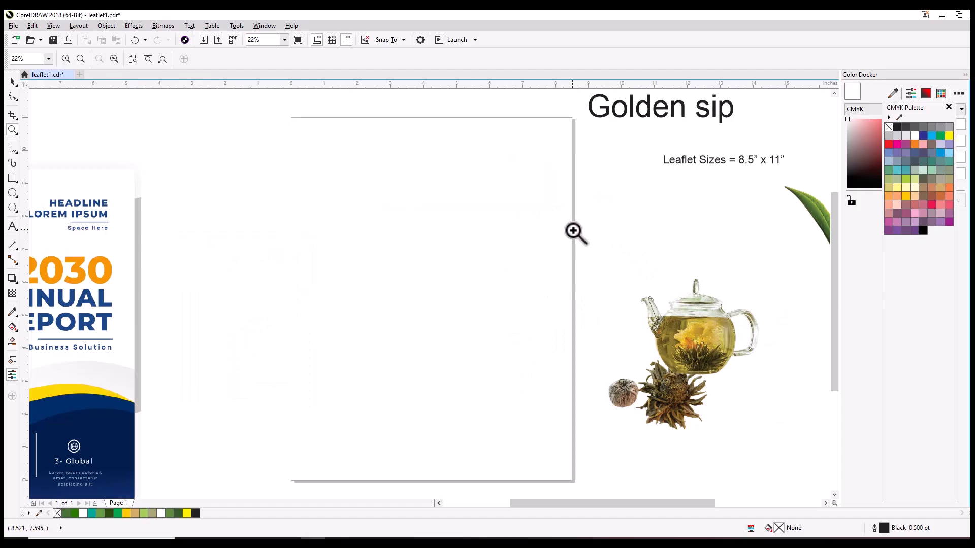
left_click(13, 82)
mouse_move(515, 183)
left_mouse_down()
mouse_move(475, 200)
mouse_move(507, 177)
left_mouse_up()
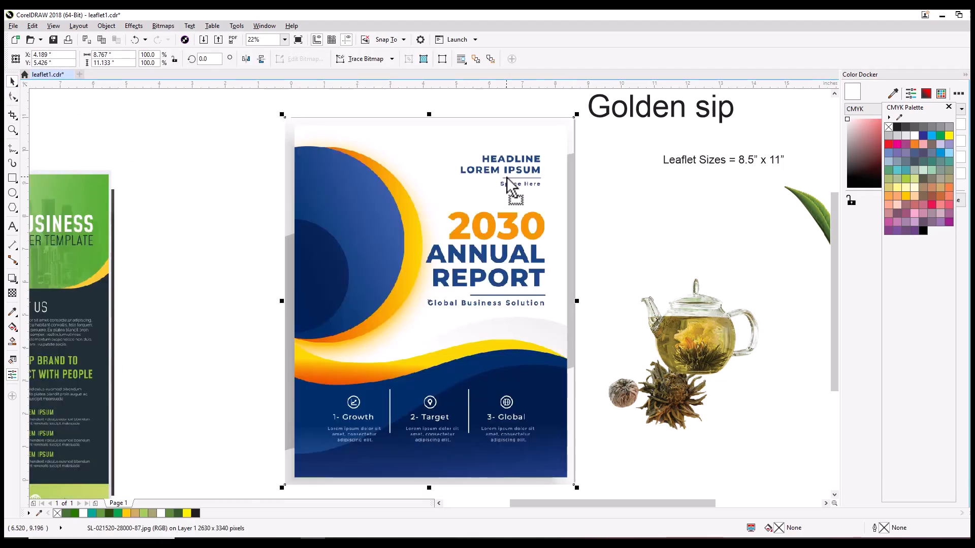
key("Delete")
Place the green Business Flyer Template and the Nature Flyer with the seedling on the page in turn, deleting each after review.
left_click_drag(66, 244, 514, 181)
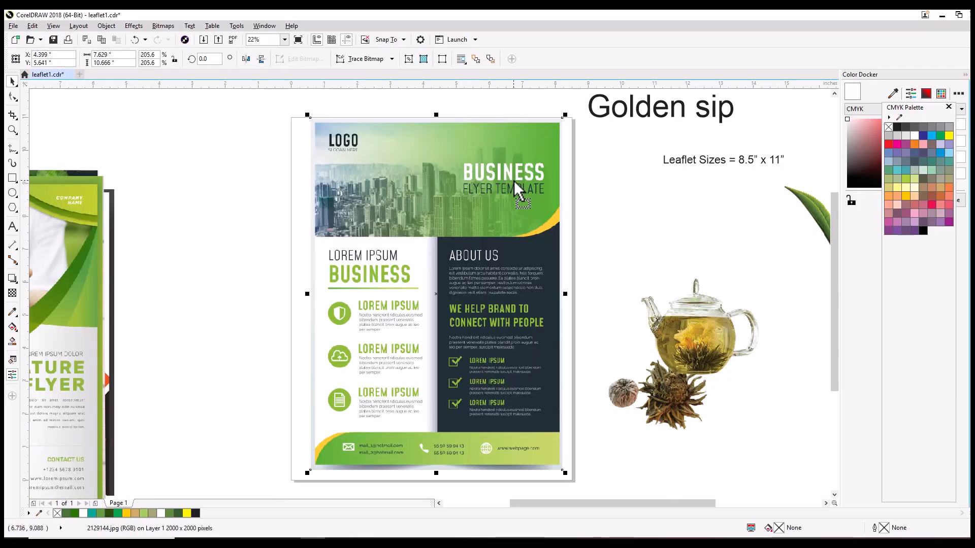
key("Delete")
left_click_drag(103, 263, 535, 207)
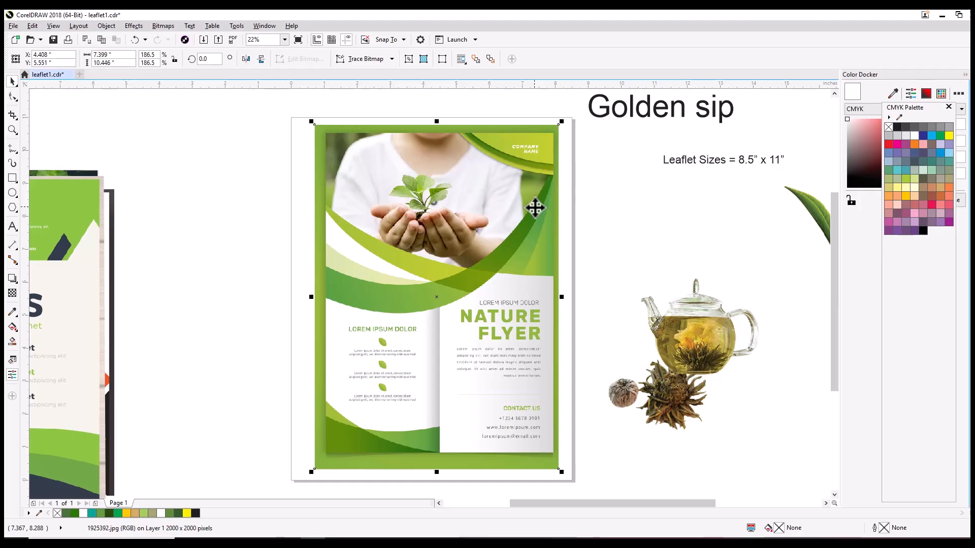
key("Delete")
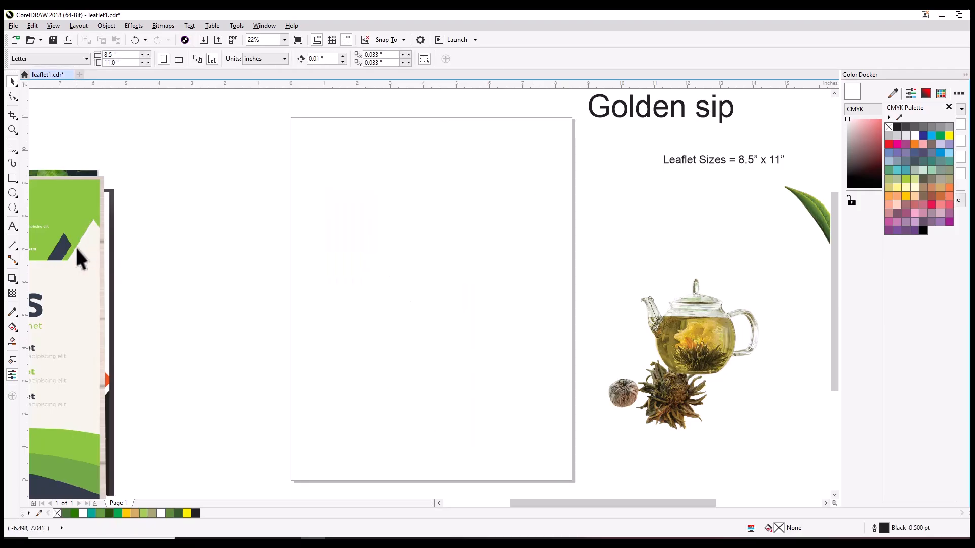
Place the green-and-beige flyer and the Nature Flyer Template with the leaf photo on the page in turn, deleting each after review.
left_click_drag(80, 254, 536, 193)
key("Delete")
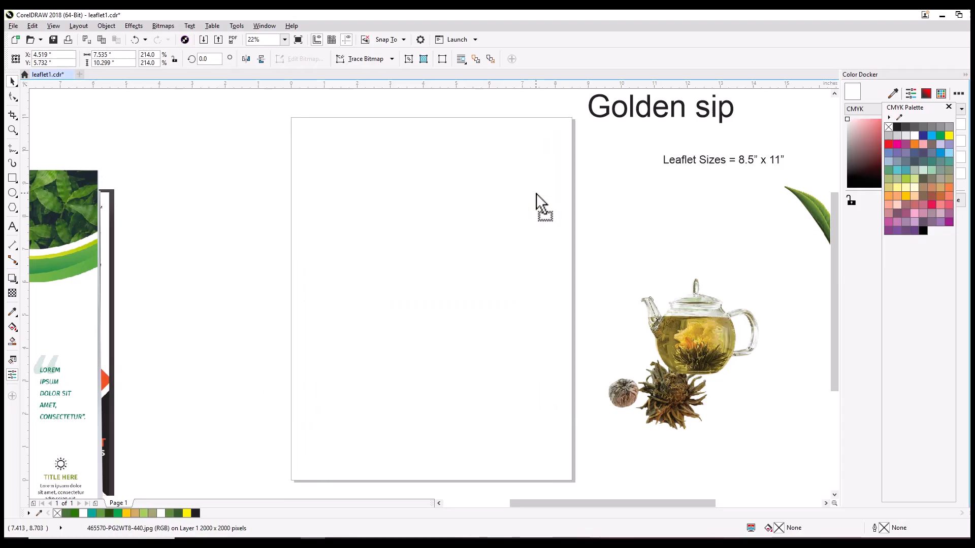
left_click_drag(393, 194, 523, 180)
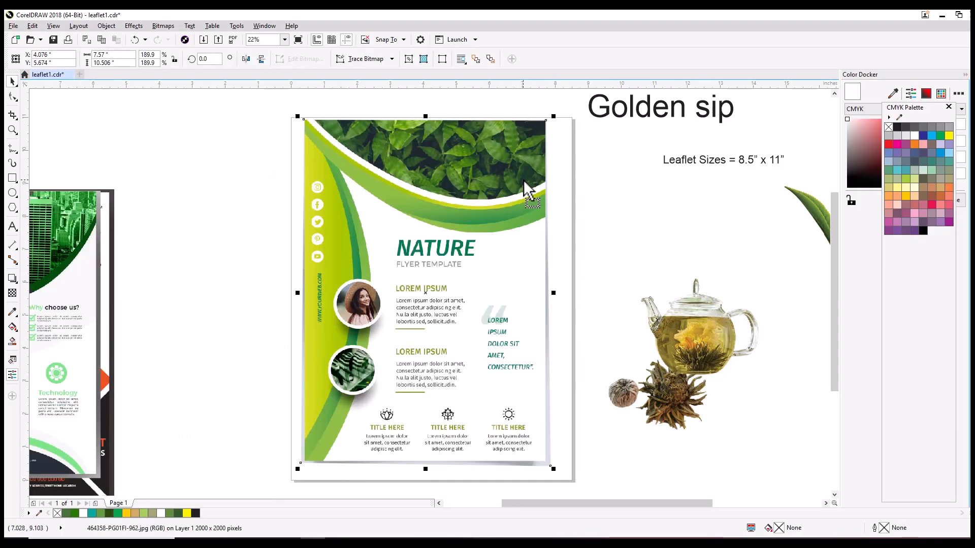
key("Delete")
Review the Marketing Co. flyer and the orange-and-black Creative Business flyer on the page, deleting both samples.
left_click_drag(80, 242, 515, 189)
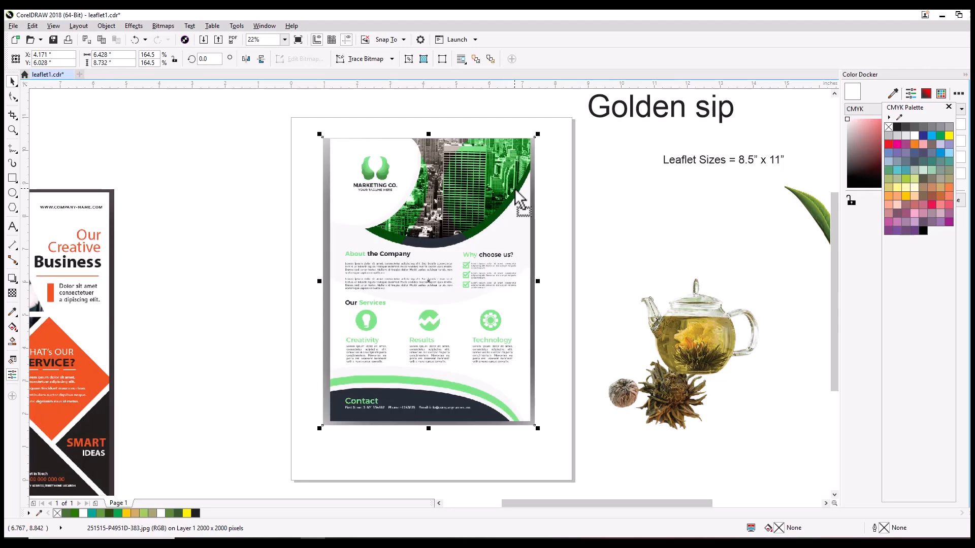
key("Delete")
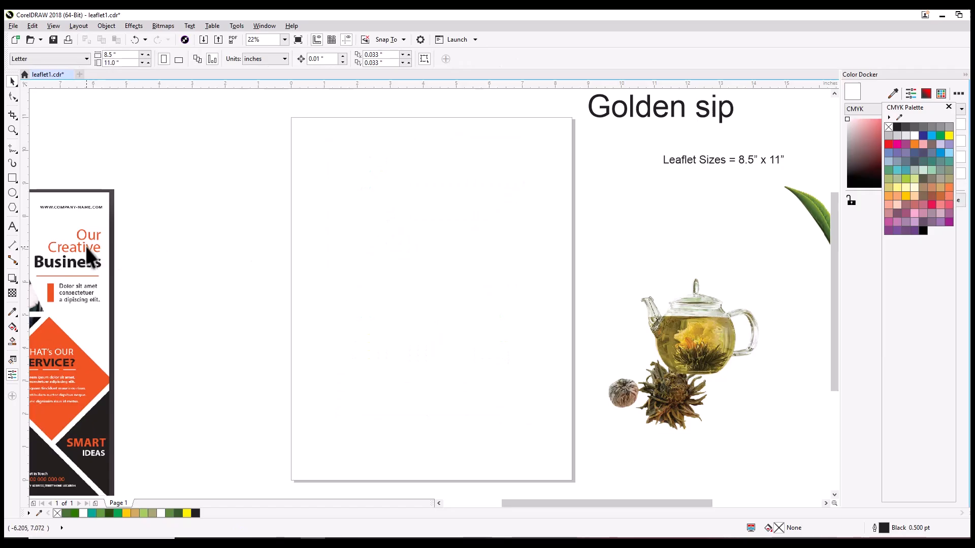
left_click_drag(85, 245, 496, 198)
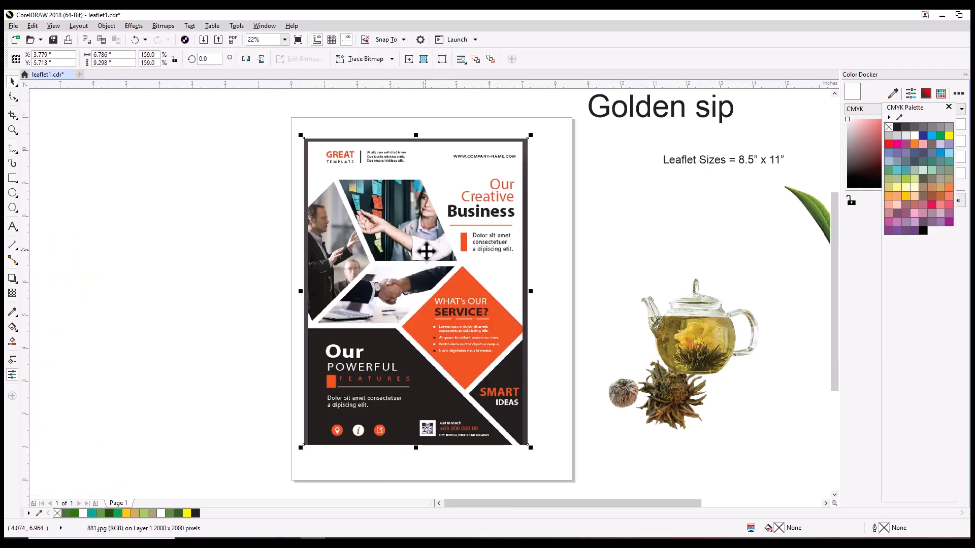
left_click_drag(426, 251, 369, 228)
scroll(370, 229, "down", 2)
scroll(366, 219, "up", 3)
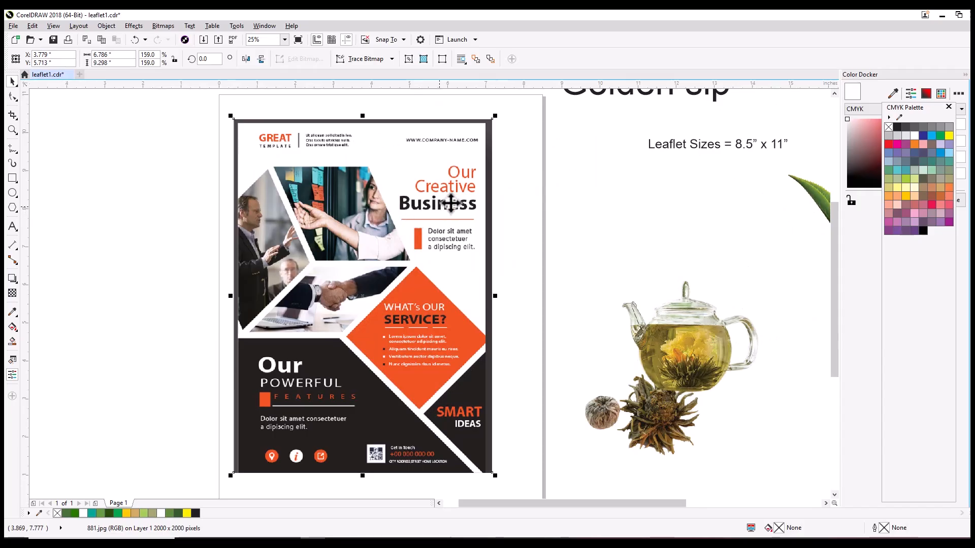
left_click(546, 203)
left_click_drag(551, 203, 599, 189)
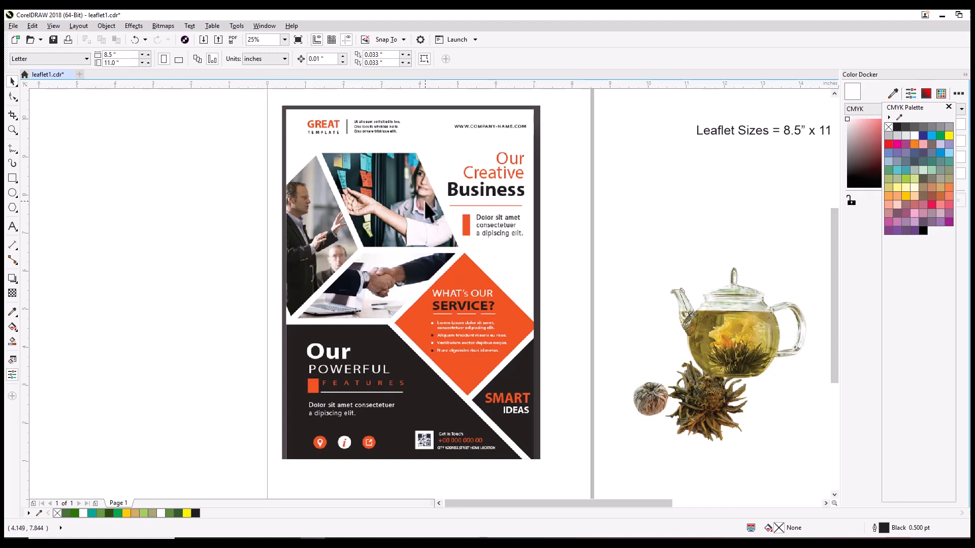
left_click_drag(425, 201, 426, 229)
key("Delete")
scroll(427, 230, "down", 2)
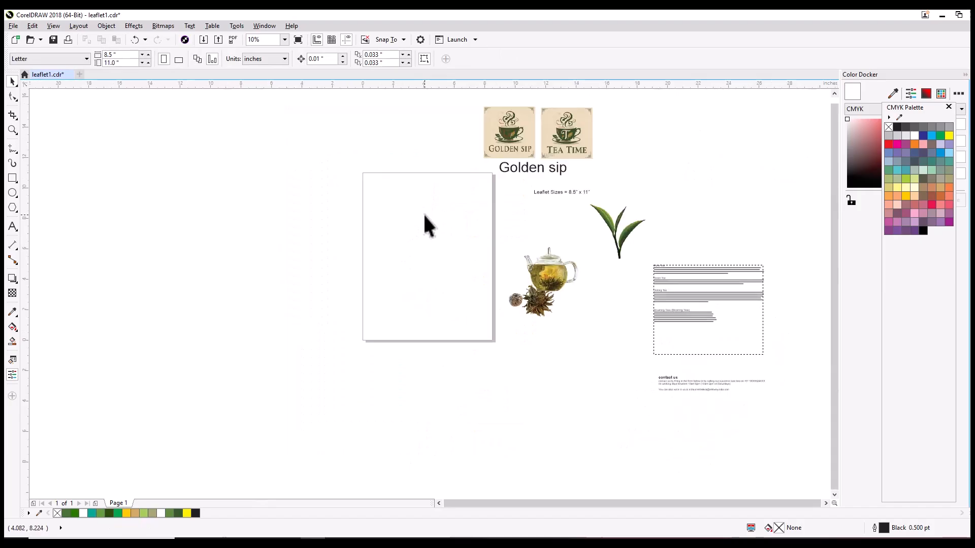
left_click(13, 130)
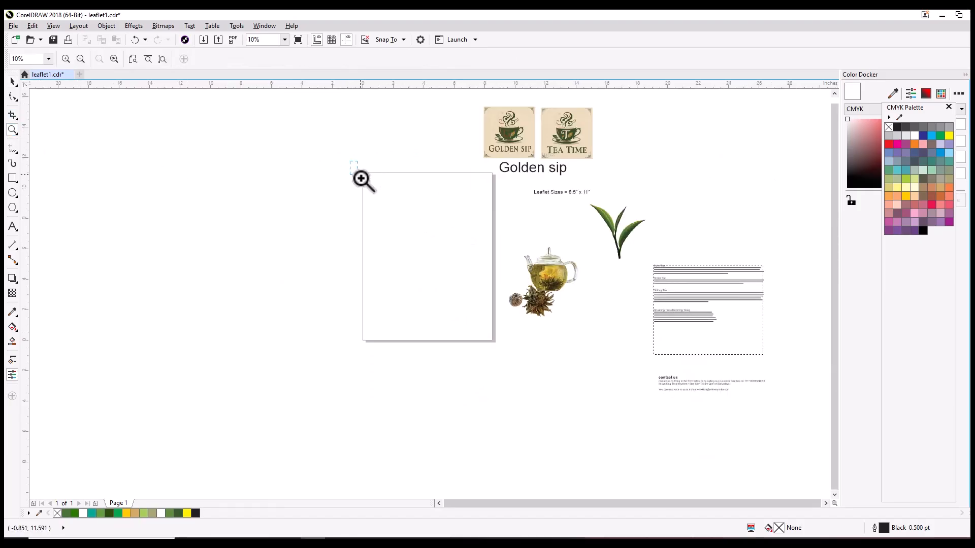
left_click_drag(350, 162, 516, 351)
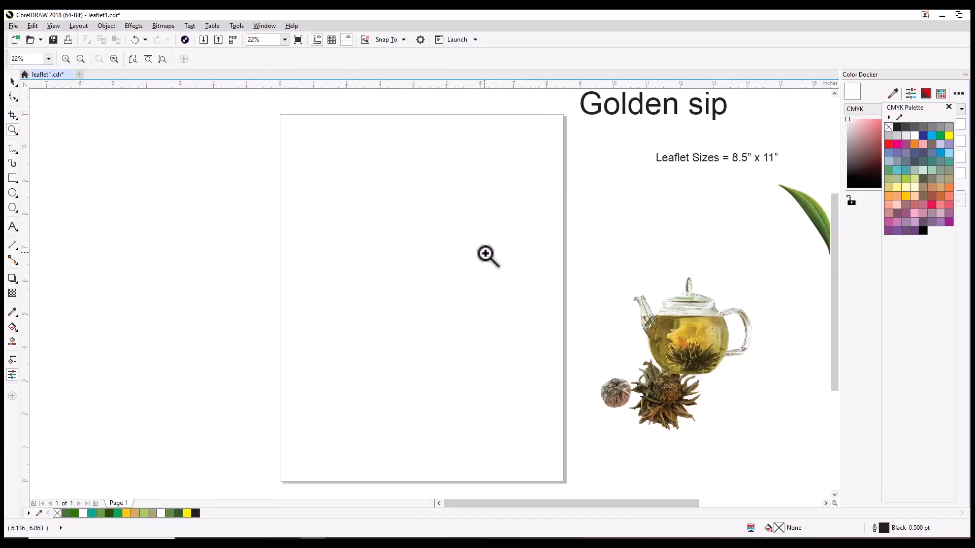
mouse_move(487, 255)
left_mouse_down()
mouse_move(505, 255)
mouse_move(492, 257)
left_mouse_up()
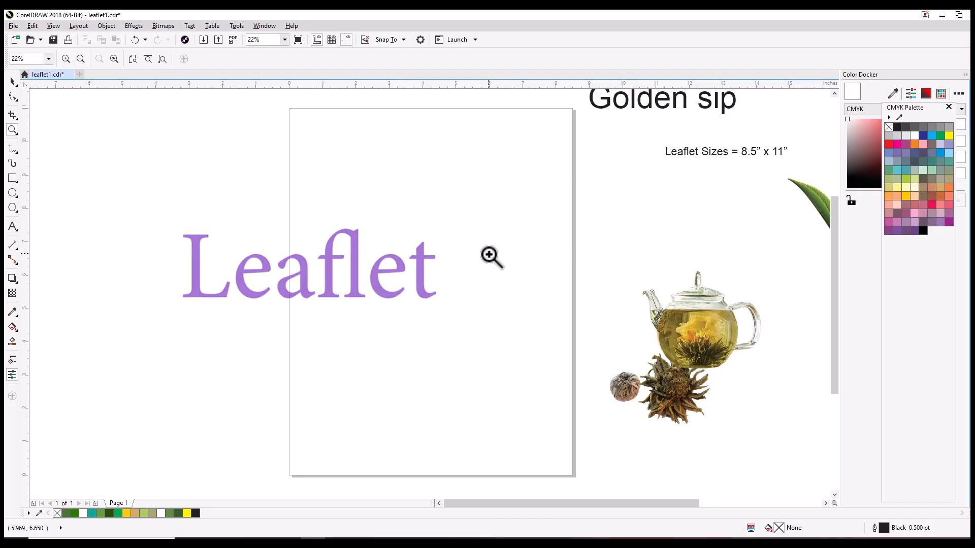
left_click(13, 81)
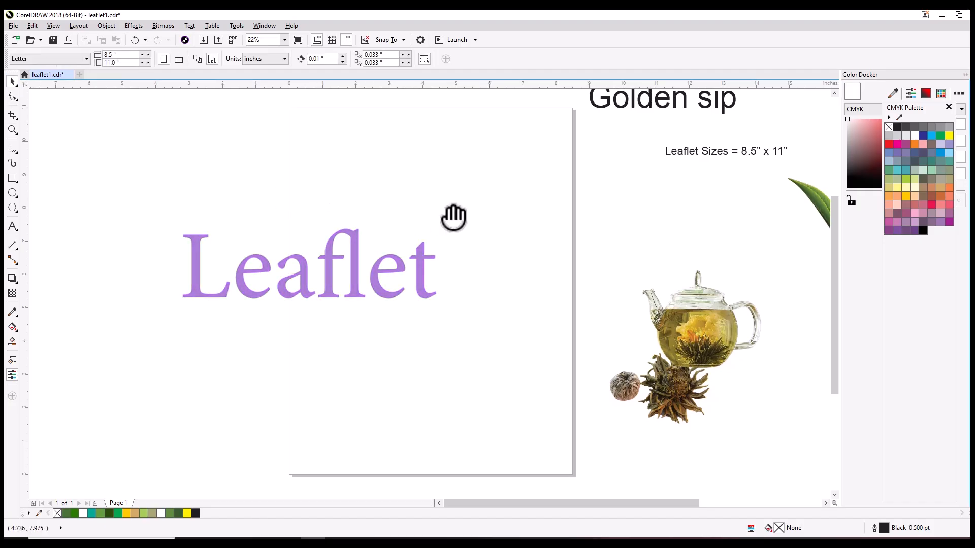
left_click_drag(453, 216, 438, 226)
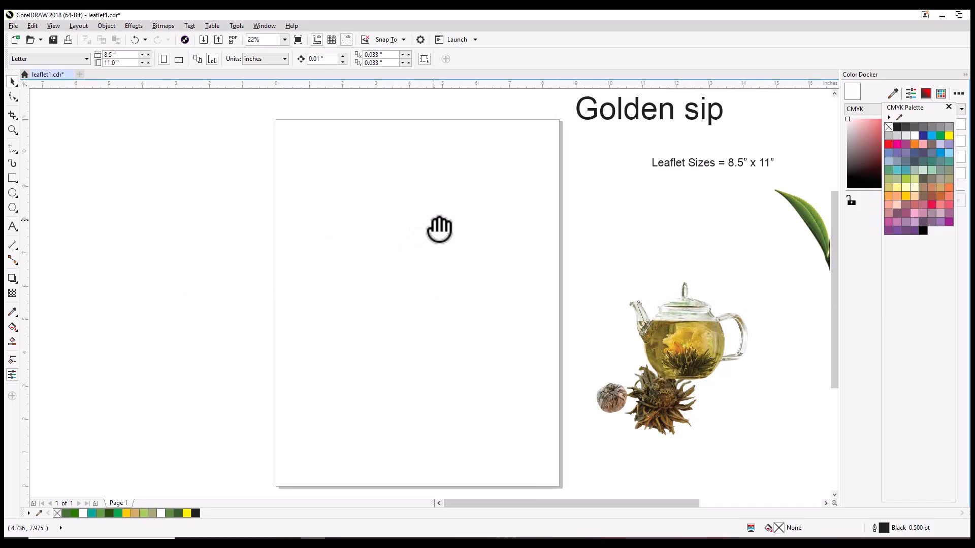
scroll(413, 220, "down", 2)
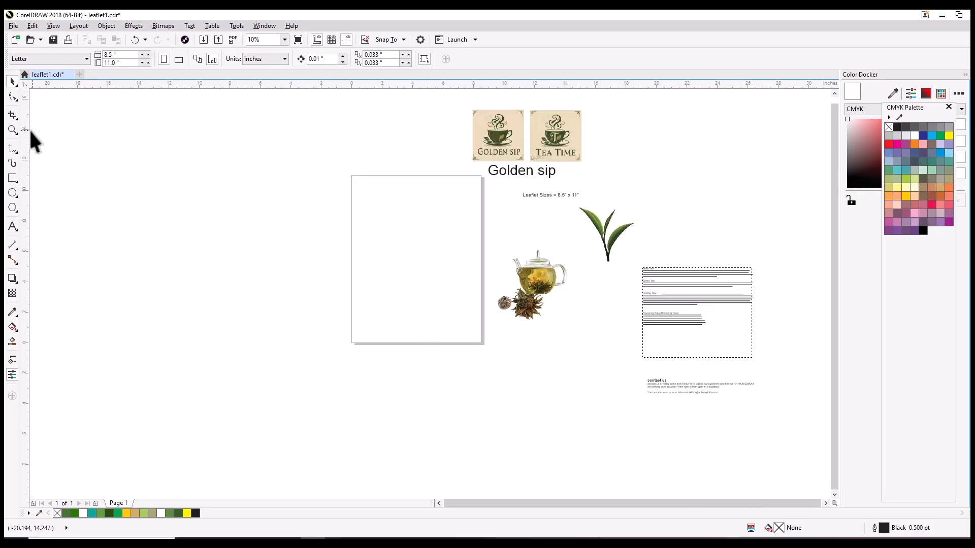
left_click(14, 130)
left_click_drag(339, 169, 502, 351)
left_click_drag(494, 265, 337, 243)
scroll(325, 246, "down", 2)
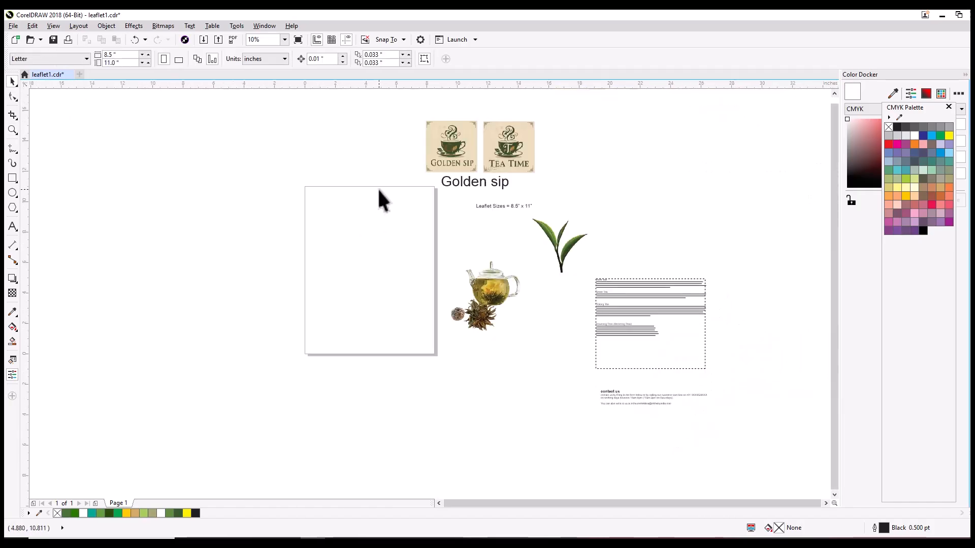
left_click_drag(364, 215, 402, 222)
scroll(349, 203, "up", 2)
scroll(405, 195, "down", 2)
left_click_drag(413, 189, 446, 200)
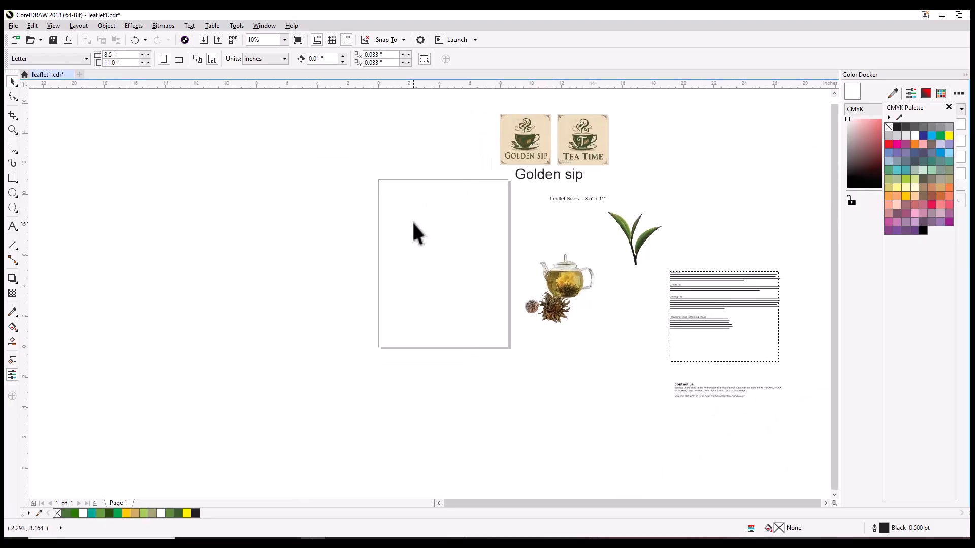
left_click_drag(416, 218, 397, 172)
scroll(409, 218, "up", 2)
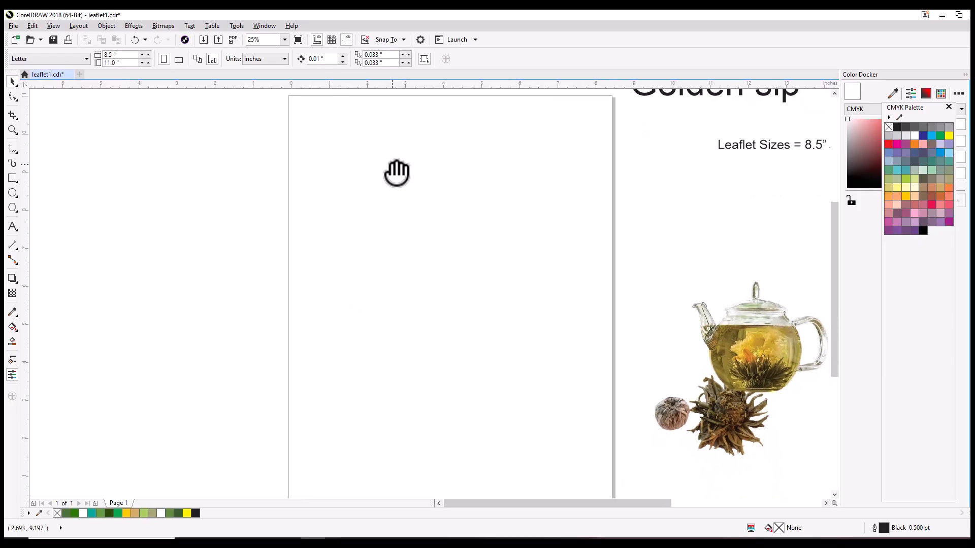
scroll(394, 154, "down", 3)
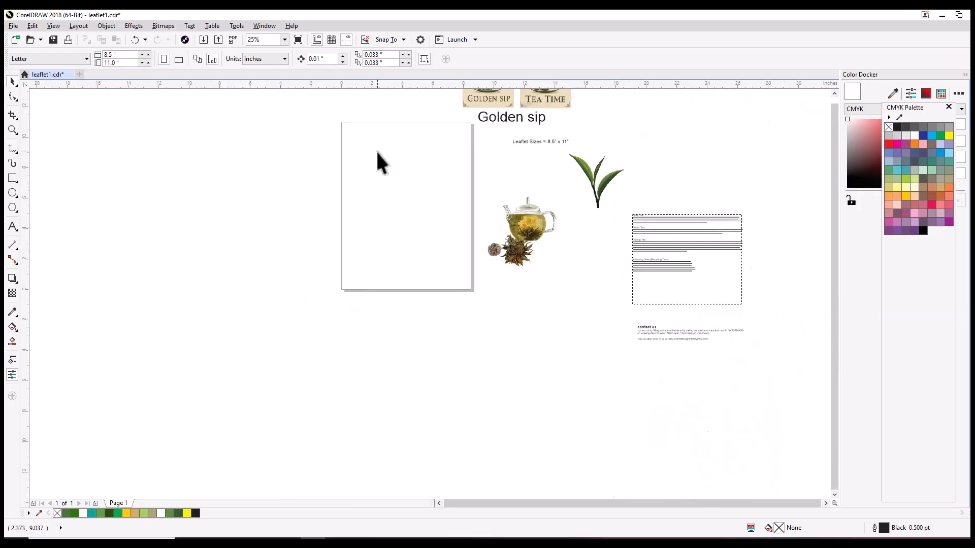
left_click(12, 130)
left_click(422, 201)
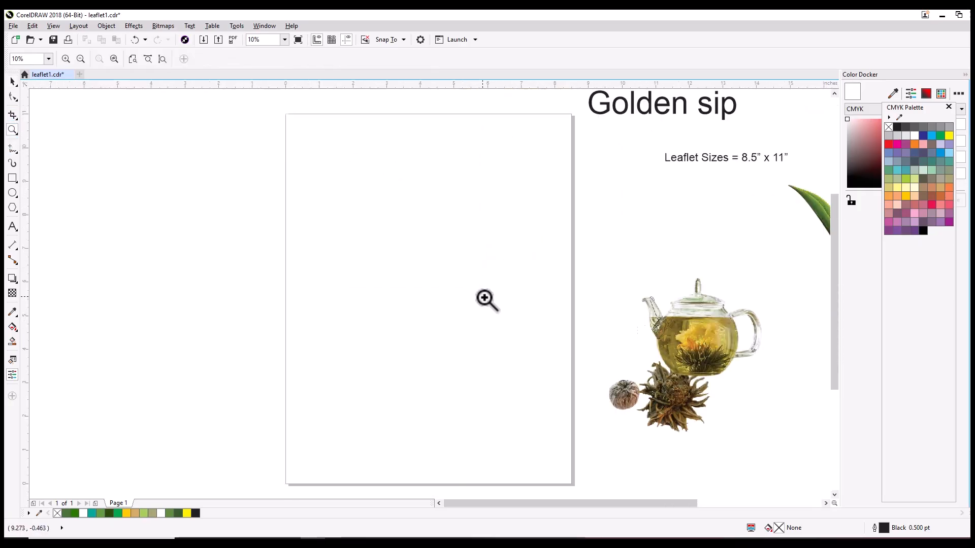
left_click(13, 82)
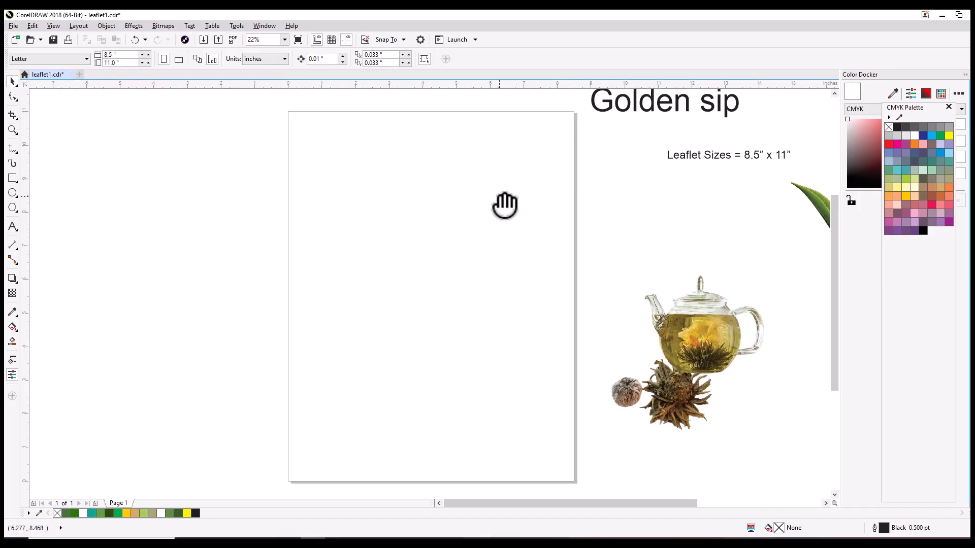
Examine the Golden sip logos, the leaflet size note and the tea images beside the page.
left_click_drag(495, 202, 402, 292)
left_click_drag(452, 249, 374, 311)
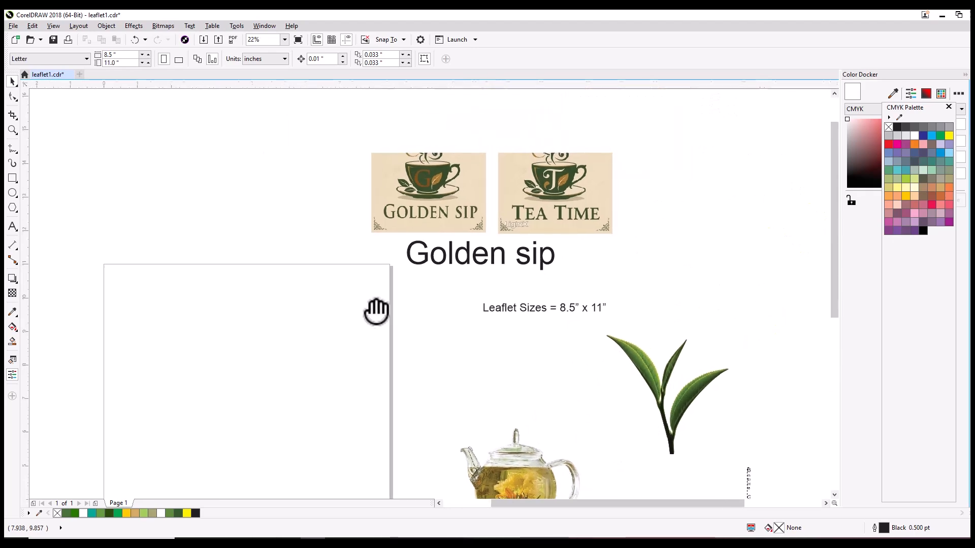
scroll(411, 229, "down", 2)
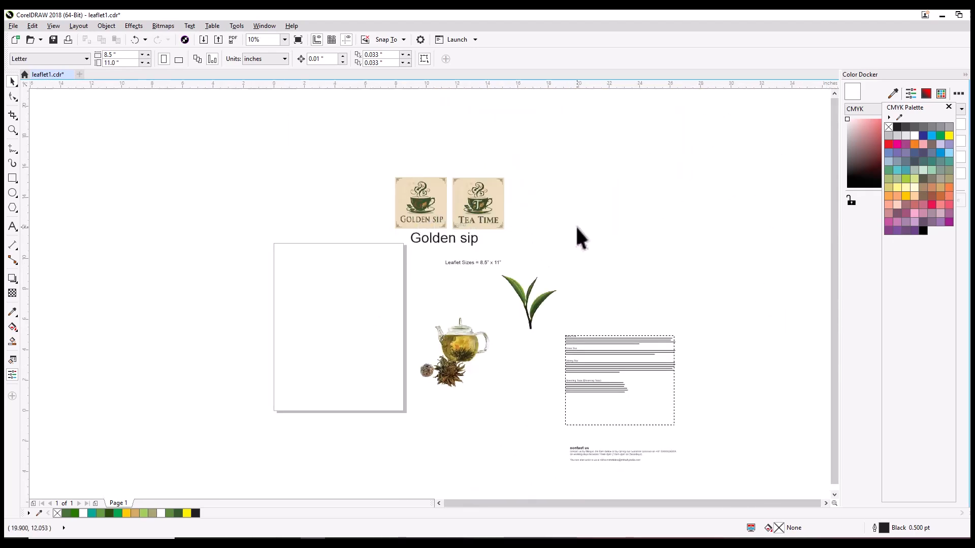
scroll(456, 261, "up", 2)
scroll(457, 261, "up", 1)
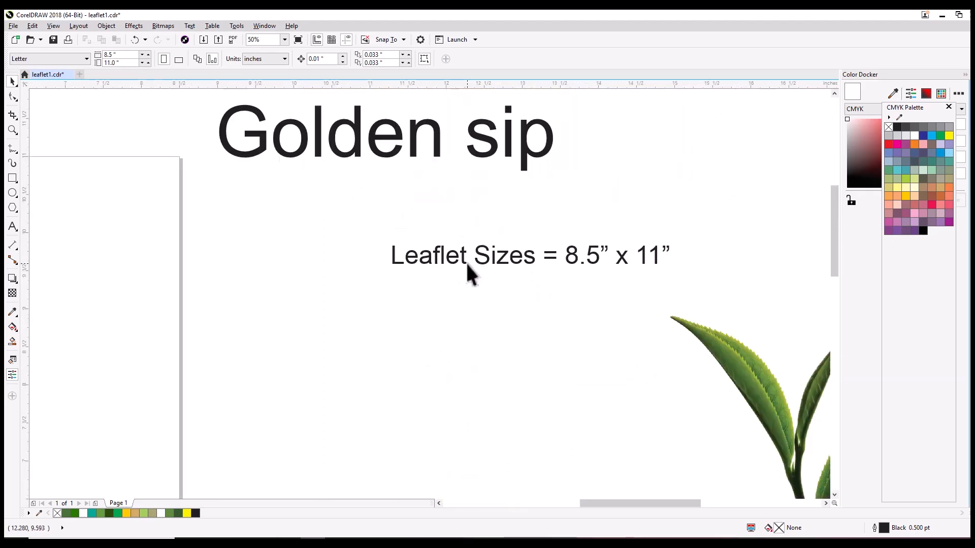
left_click_drag(496, 261, 531, 192)
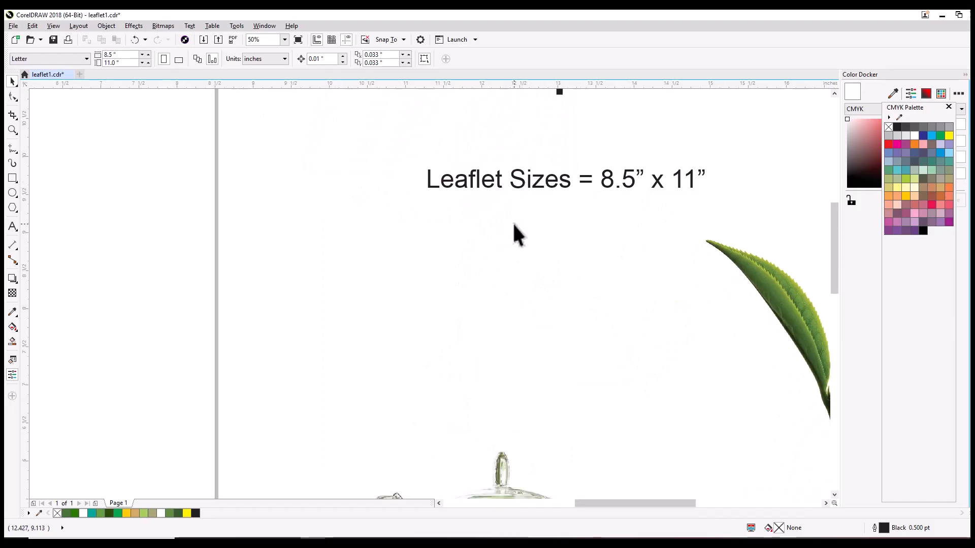
scroll(589, 208, "down", 1)
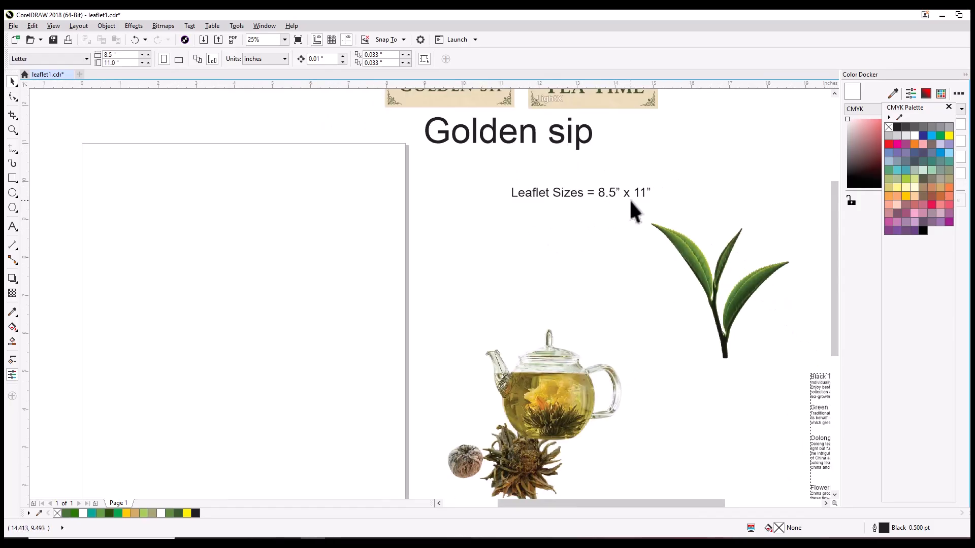
left_click_drag(629, 199, 657, 206)
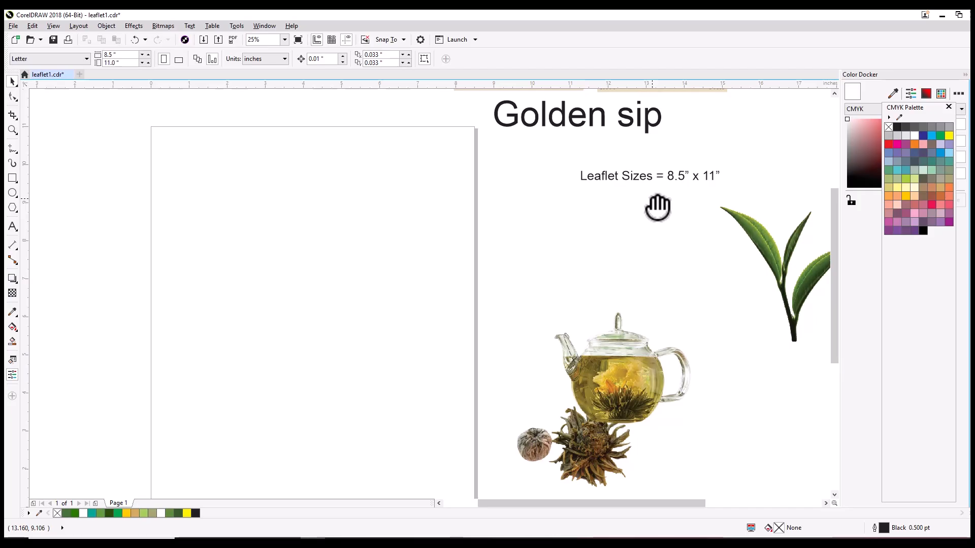
Move the leaflet size note across the page and place it outside the page's left edge.
left_click_drag(636, 175, 328, 164)
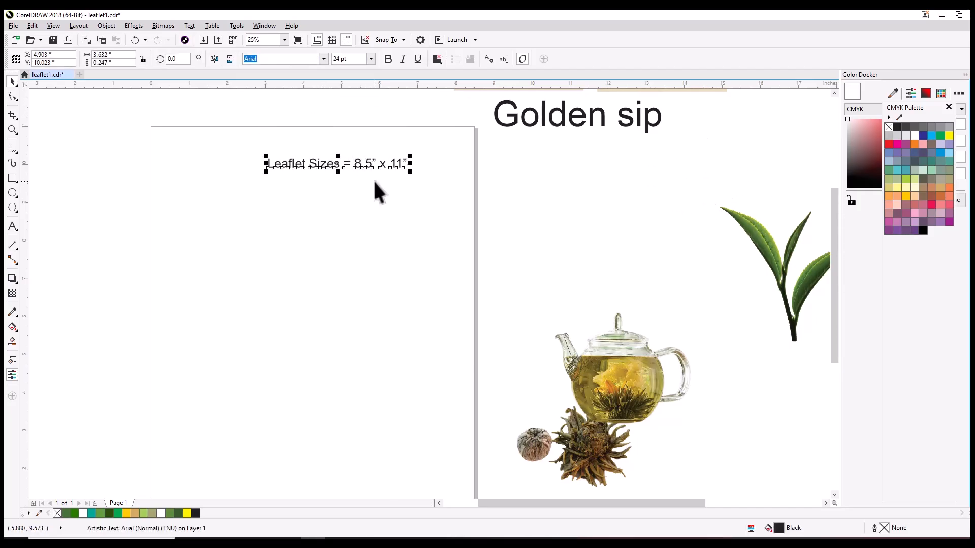
left_click_drag(387, 190, 417, 189)
left_click(417, 189)
left_click_drag(470, 163, 460, 192)
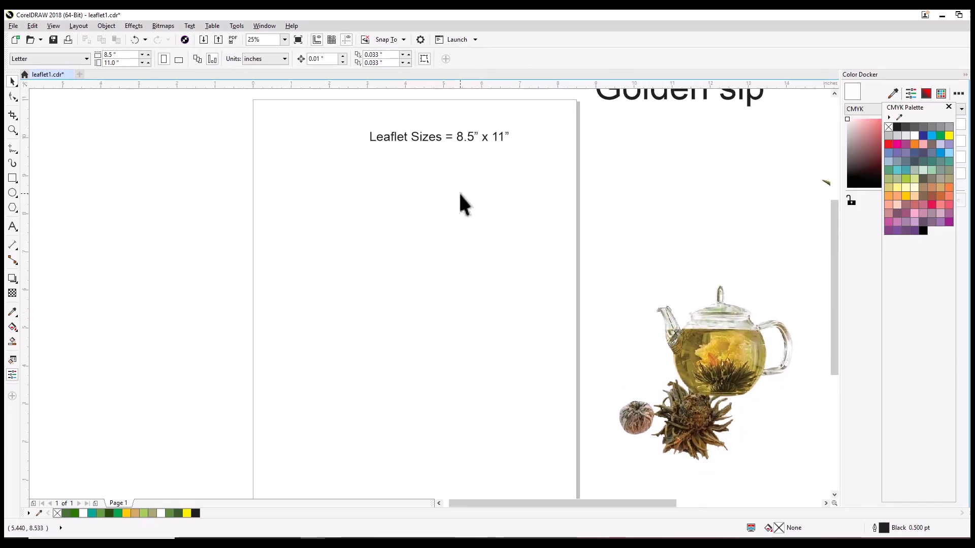
left_click(473, 143)
left_click_drag(473, 146, 200, 202)
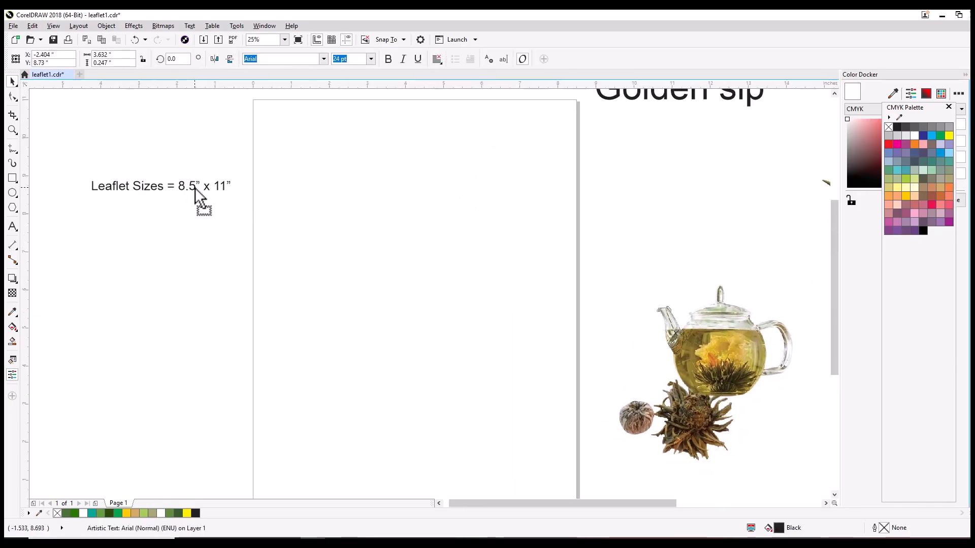
left_click(311, 196)
left_click_drag(349, 195, 378, 182)
scroll(412, 185, "down", 2)
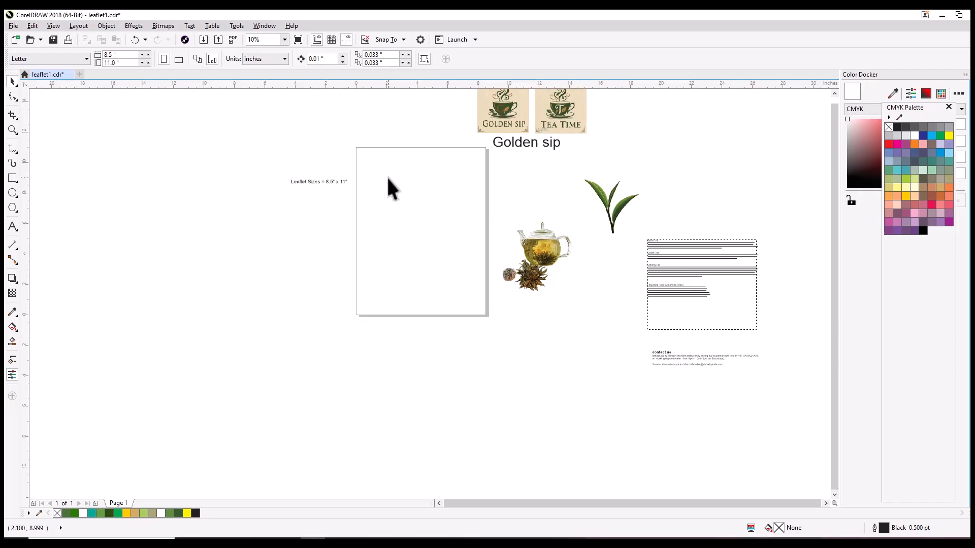
scroll(386, 176, "up", 2)
left_click(12, 177)
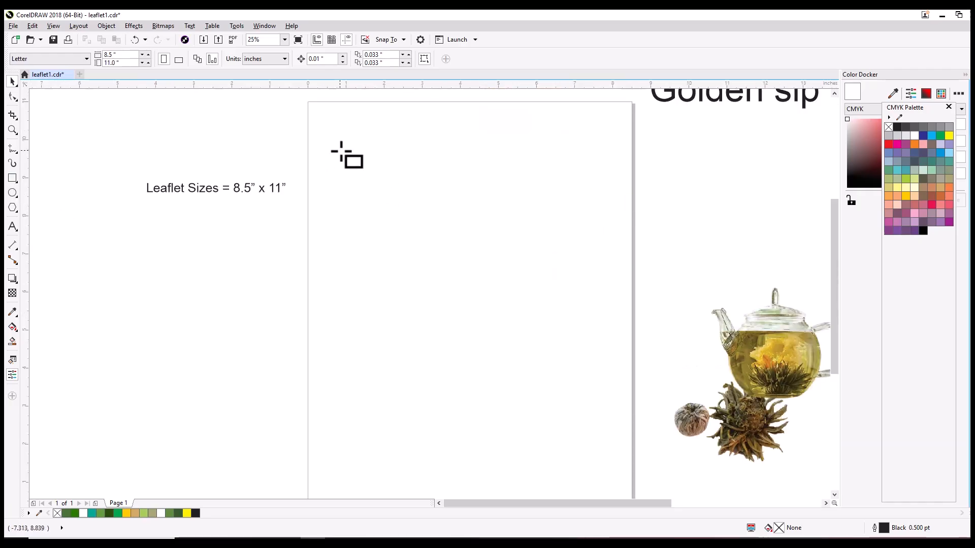
left_click_drag(340, 149, 489, 347)
key("Delete")
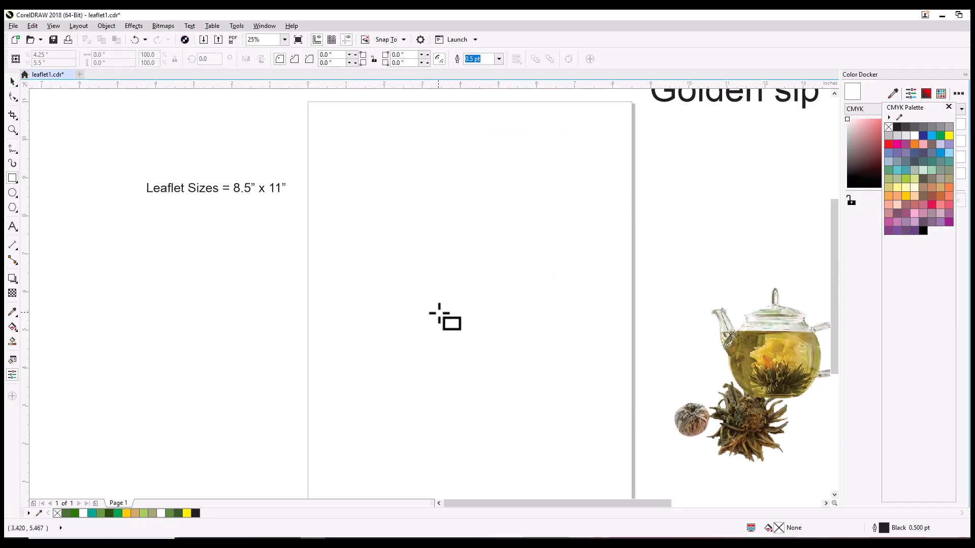
left_click(13, 81)
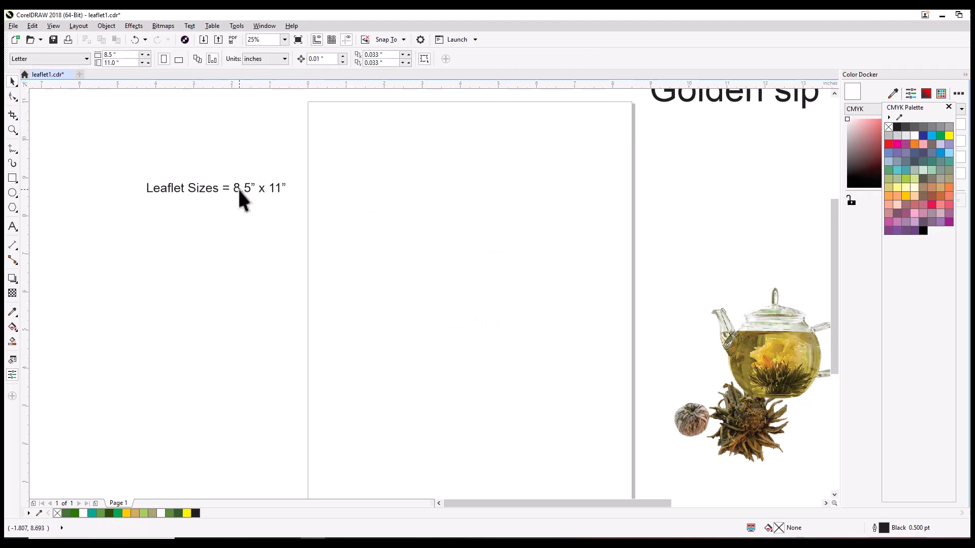
Nudge the leaflet size note slightly upward and check the page's width and height settings against it.
left_click(238, 187)
left_click_drag(256, 188, 253, 174)
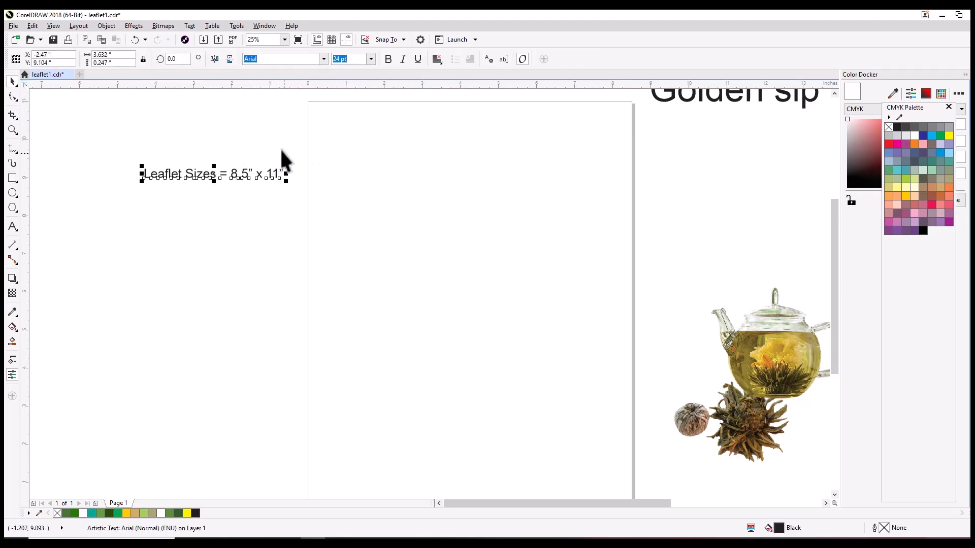
left_click(426, 209)
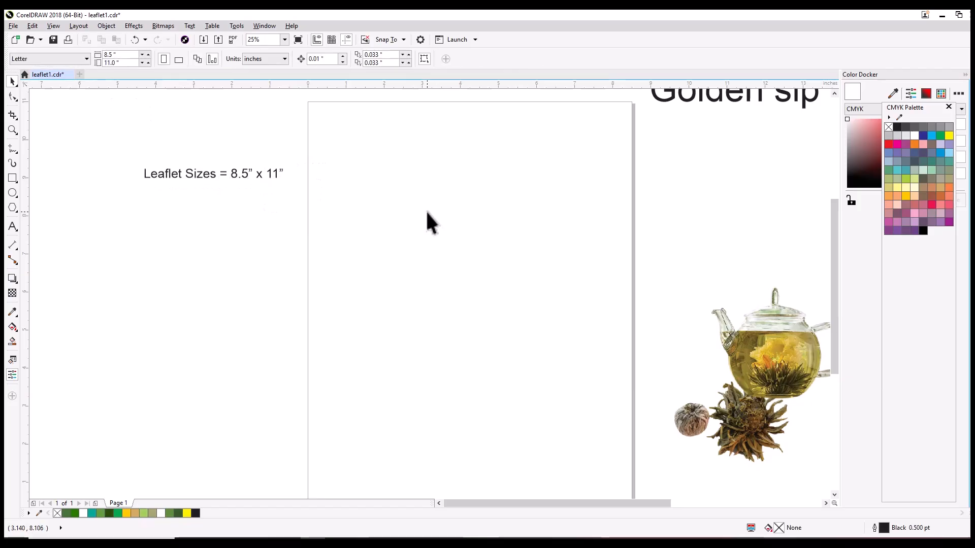
left_click(126, 57)
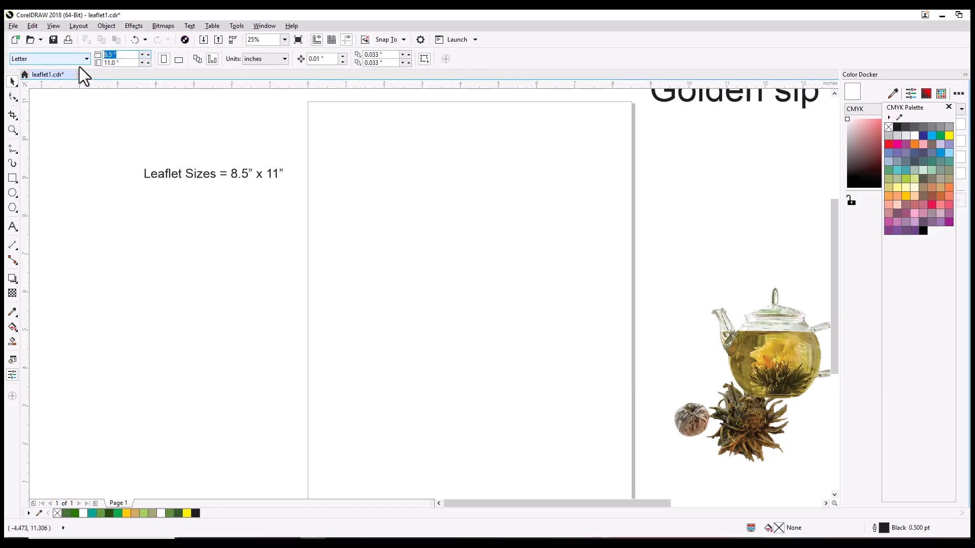
left_click(124, 64)
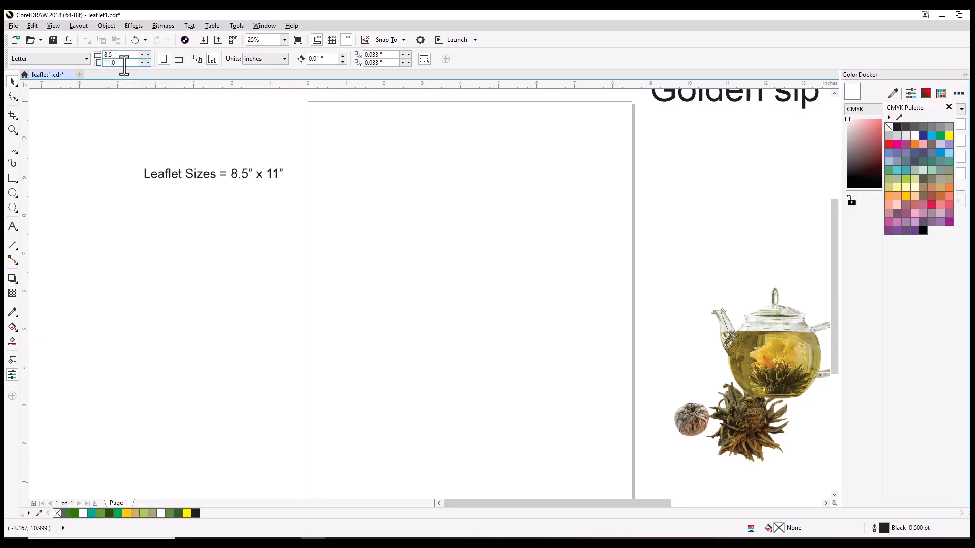
Examine the Golden sip and Tea Time logos and the Golden sip name text above the tea images.
left_click_drag(528, 236, 312, 314)
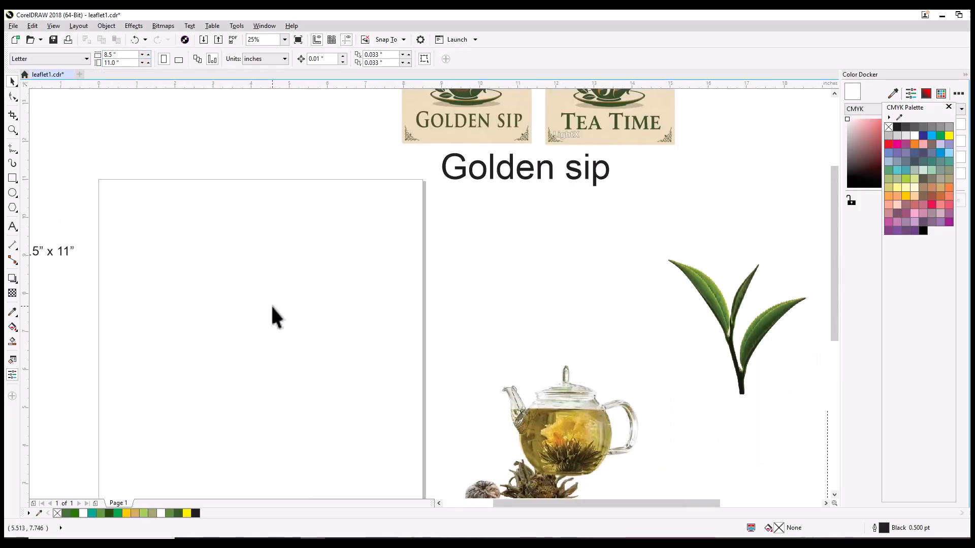
scroll(497, 188, "down", 4)
scroll(488, 194, "up", 4)
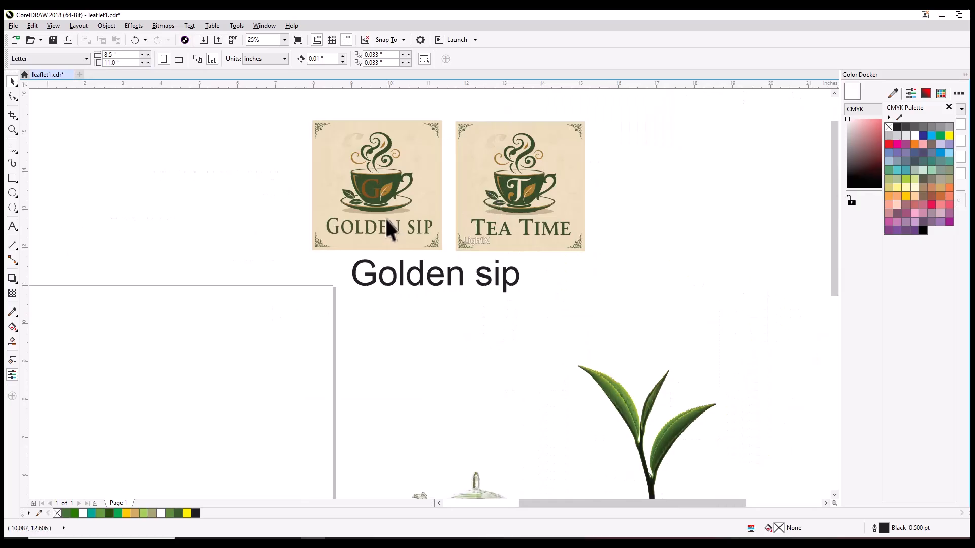
left_click_drag(422, 245, 492, 242)
scroll(497, 247, "up", 2)
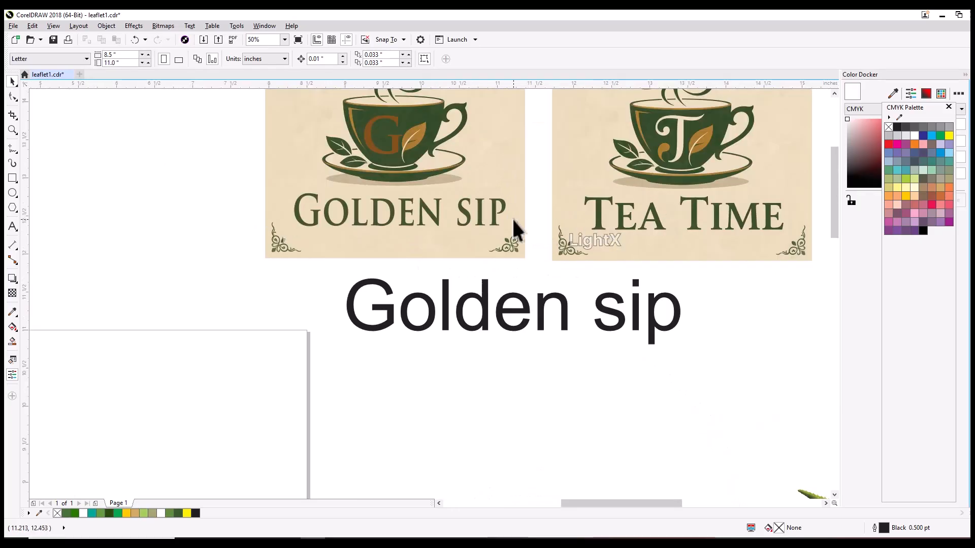
scroll(512, 217, "down", 2)
left_click_drag(492, 207, 497, 180)
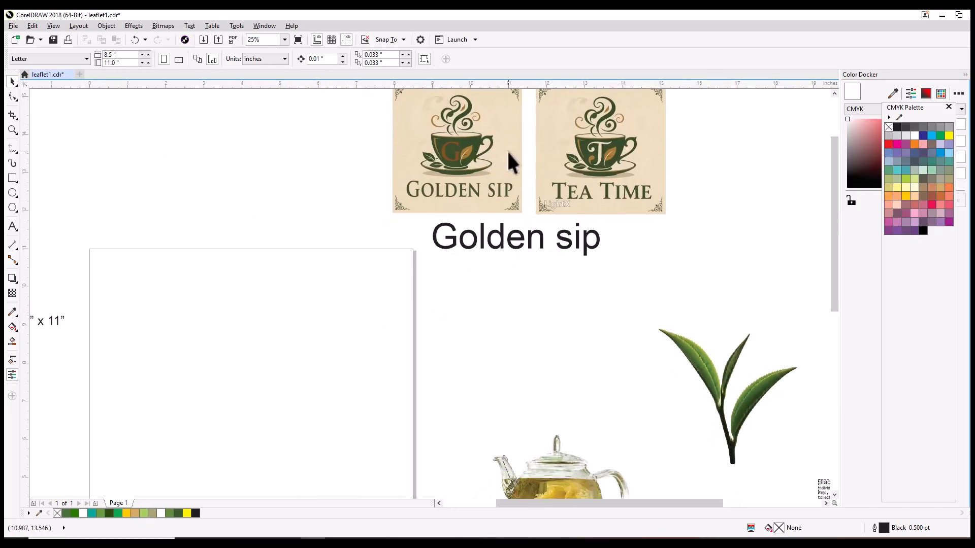
scroll(508, 152, "down", 3)
scroll(511, 160, "up", 3)
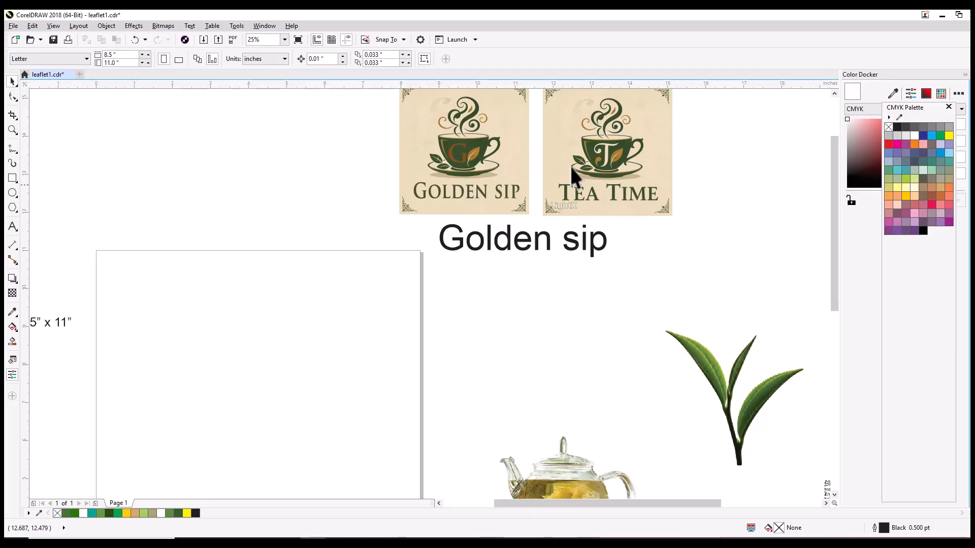
left_click_drag(628, 217, 692, 167)
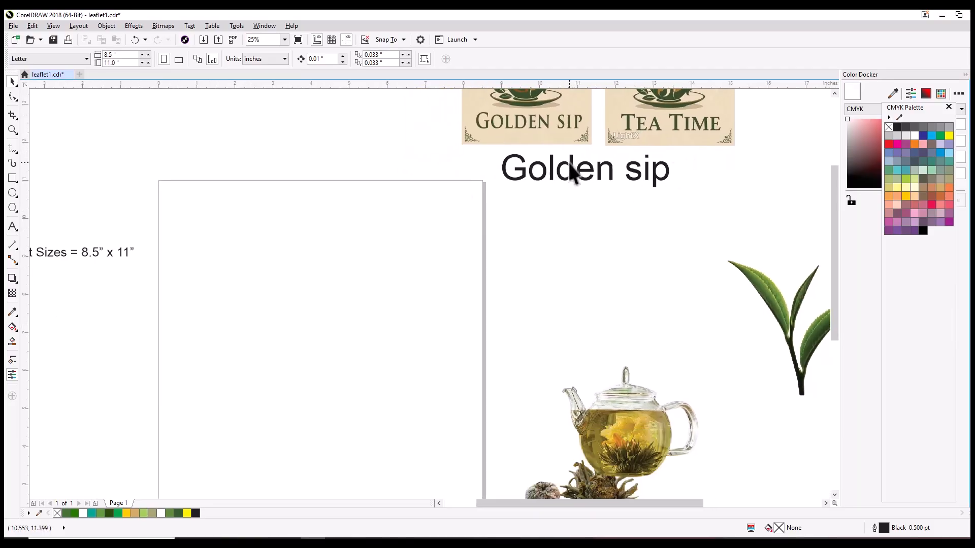
left_click_drag(617, 252, 486, 167)
Regroup the teapot, the dried tea flowers and the green leaf sprig closer together beside the page.
scroll(581, 191, "down", 6)
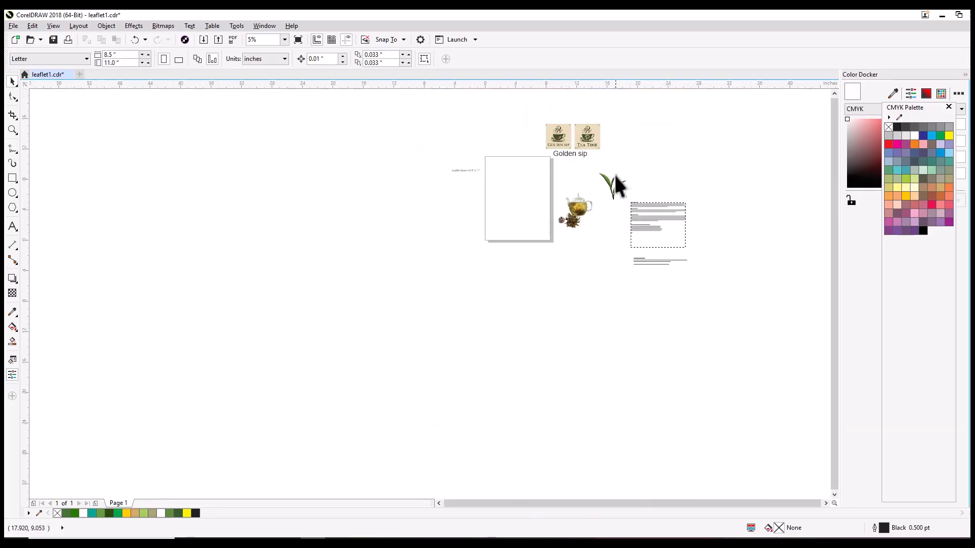
scroll(558, 167, "up", 2)
left_click_drag(646, 211, 607, 246)
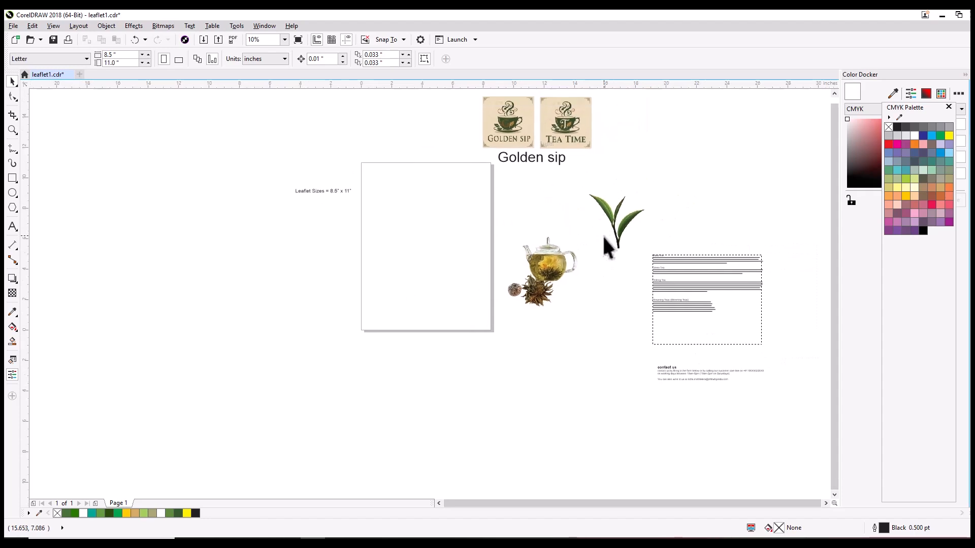
scroll(604, 240, "up", 3)
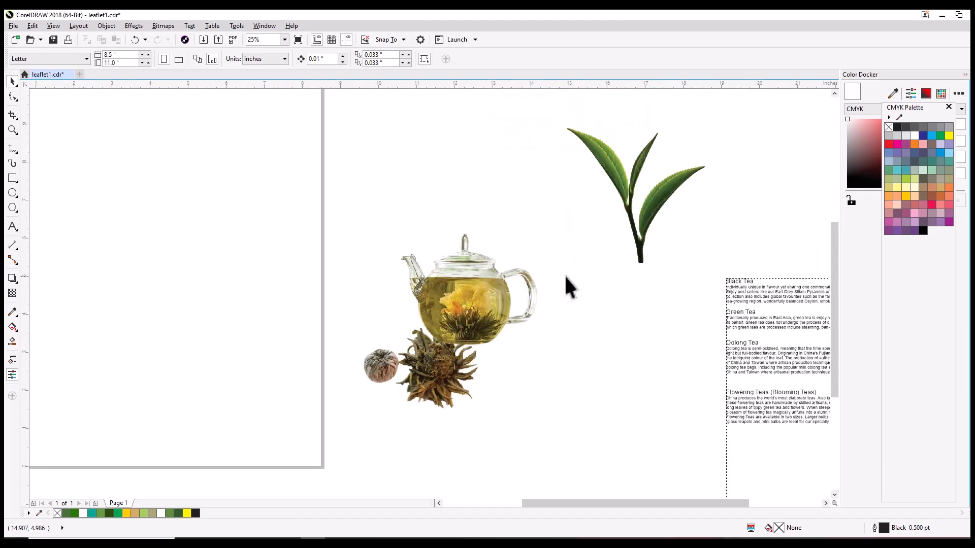
left_click_drag(618, 320, 684, 306)
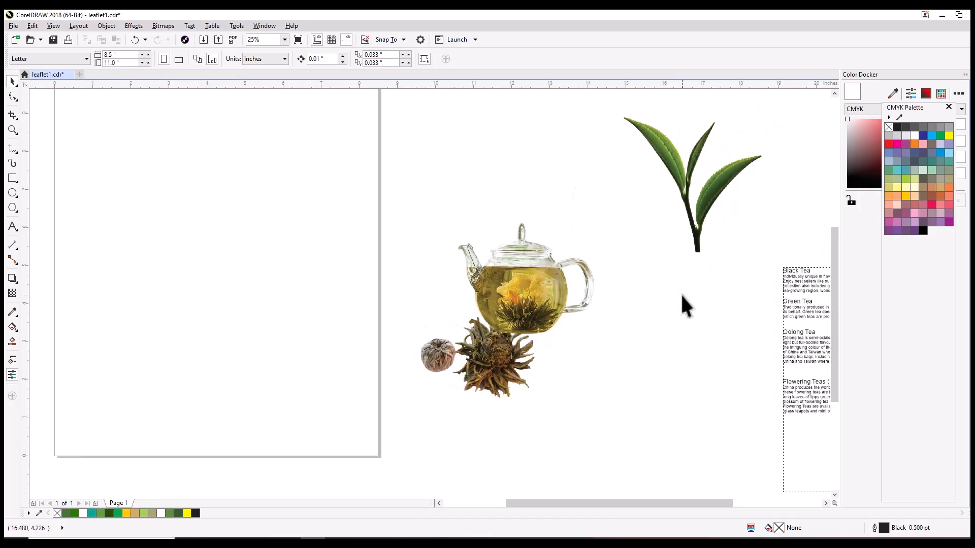
left_click_drag(511, 288, 527, 267)
left_click_drag(483, 356, 519, 351)
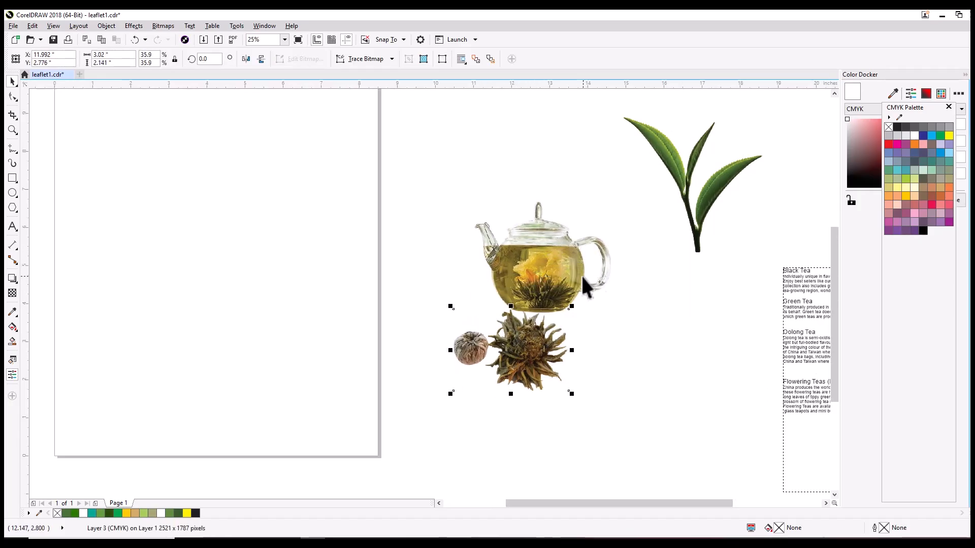
left_click_drag(708, 203, 640, 238)
Move the tea descriptions text block and the contact us text closer to the page, beneath the leaf sprig.
scroll(645, 234, "down", 3)
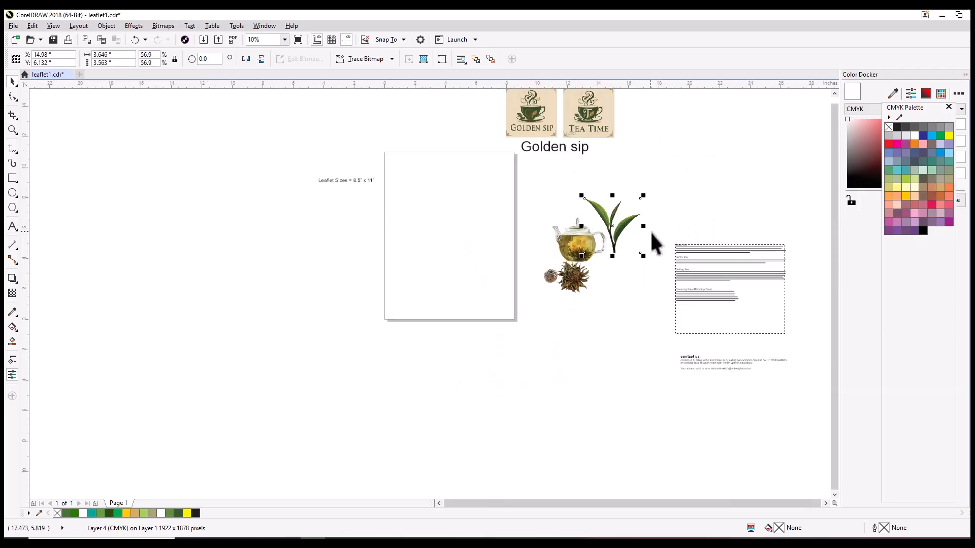
left_click_drag(715, 247, 635, 256)
scroll(697, 275, "up", 3)
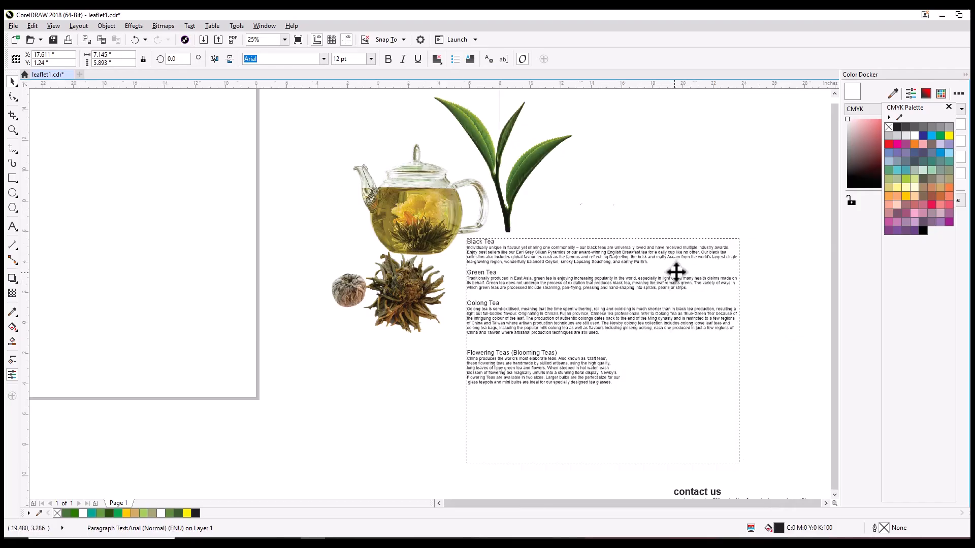
scroll(677, 274, "down", 3)
left_click_drag(702, 367, 614, 334)
scroll(605, 333, "up", 4)
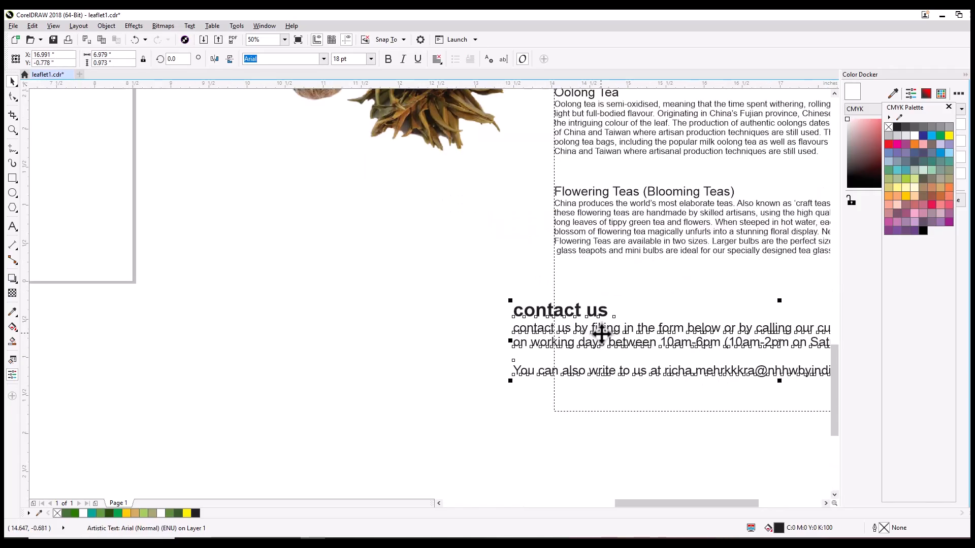
scroll(601, 333, "down", 4)
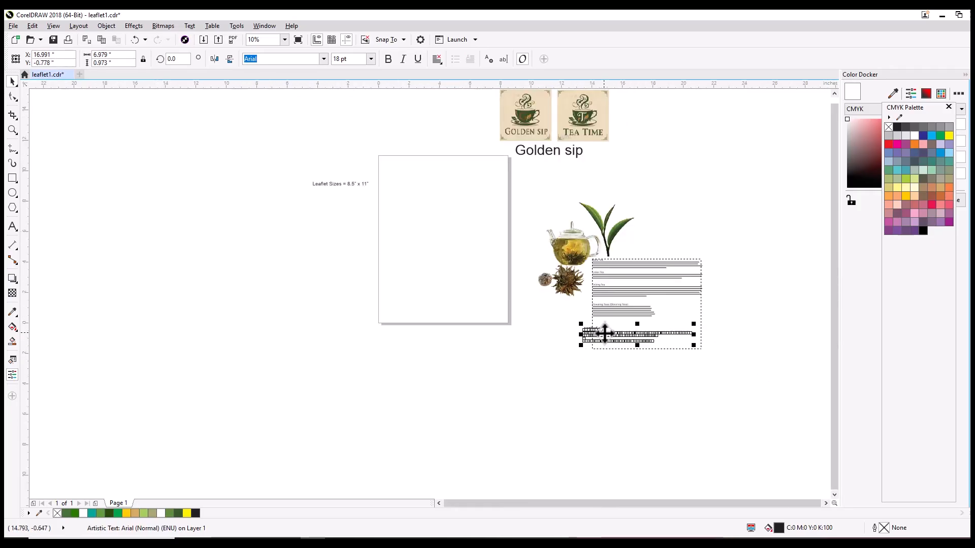
Review the blank page with its surrounding material and compare the Golden sip and Tea Time logos up close.
left_click_drag(439, 221, 468, 258)
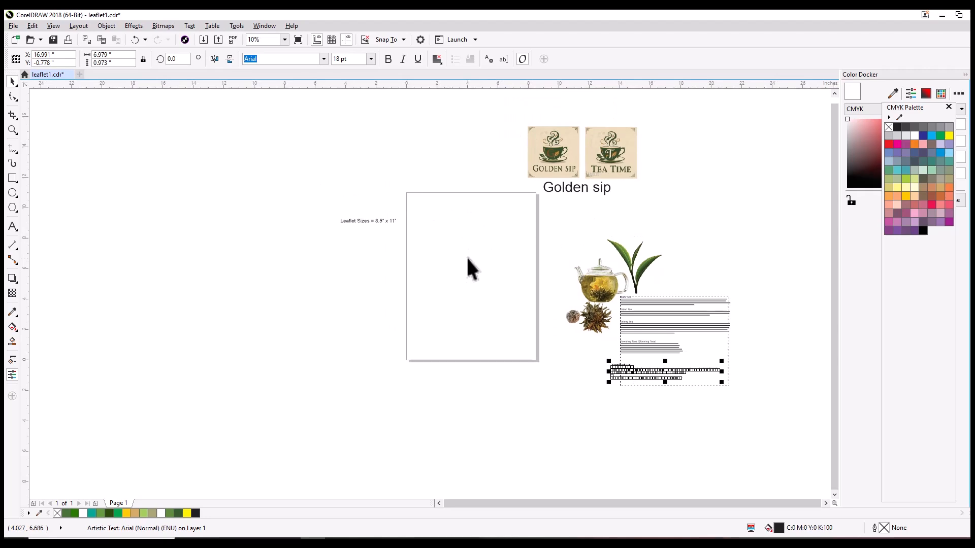
mouse_move(505, 208)
left_mouse_down()
mouse_move(520, 215)
mouse_move(500, 217)
mouse_move(487, 244)
mouse_move(507, 200)
left_mouse_up()
scroll(535, 176, "up", 2)
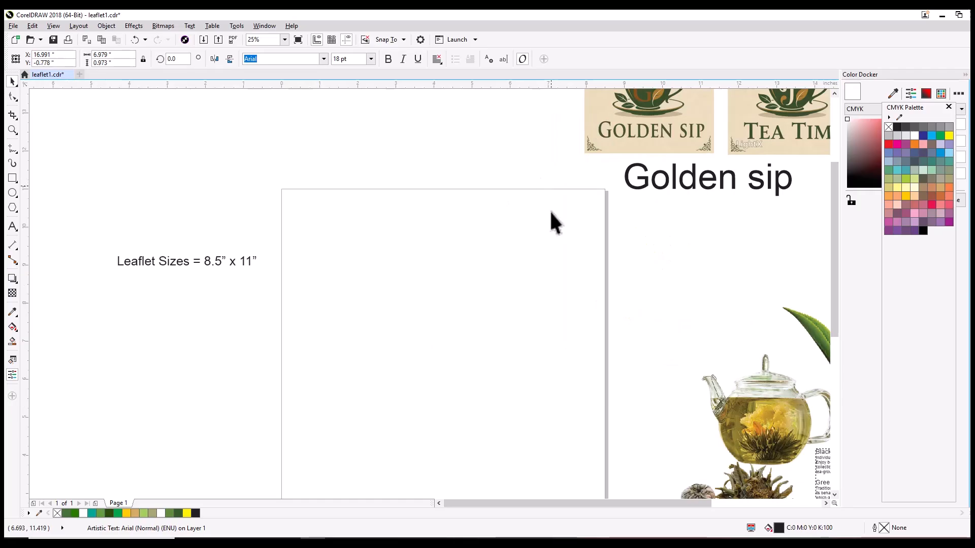
left_click_drag(554, 220, 478, 276)
scroll(617, 214, "down", 2)
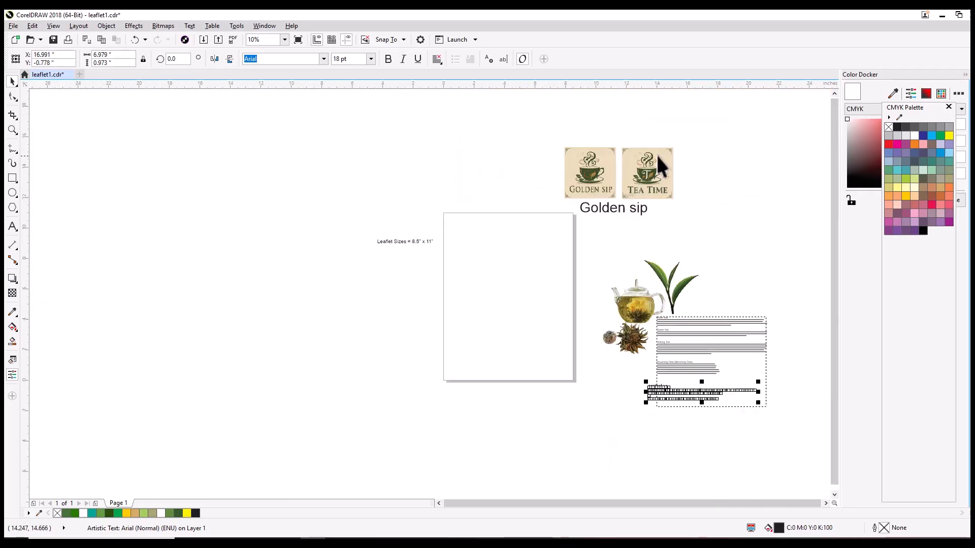
left_click_drag(656, 153, 633, 148)
scroll(627, 148, "up", 2)
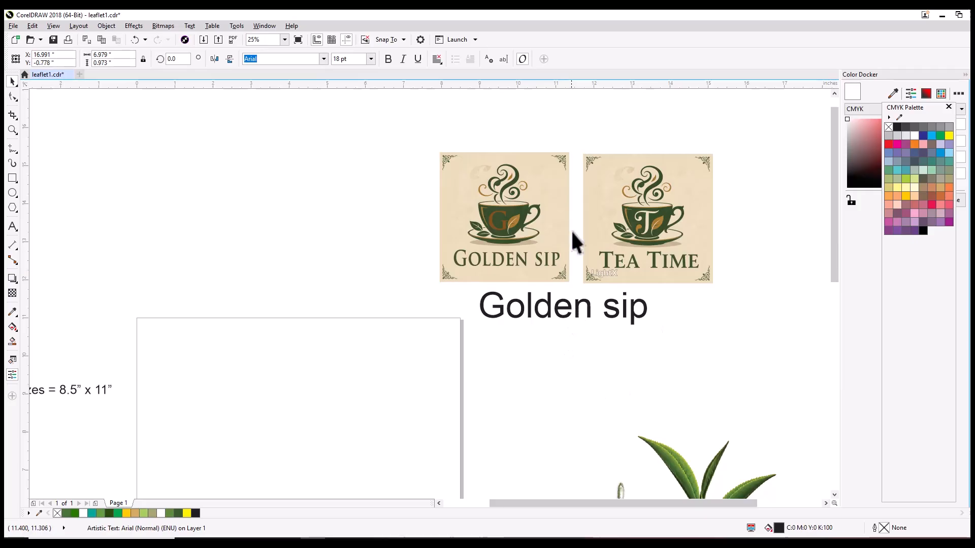
left_click_drag(571, 229, 551, 221)
scroll(622, 196, "up", 1)
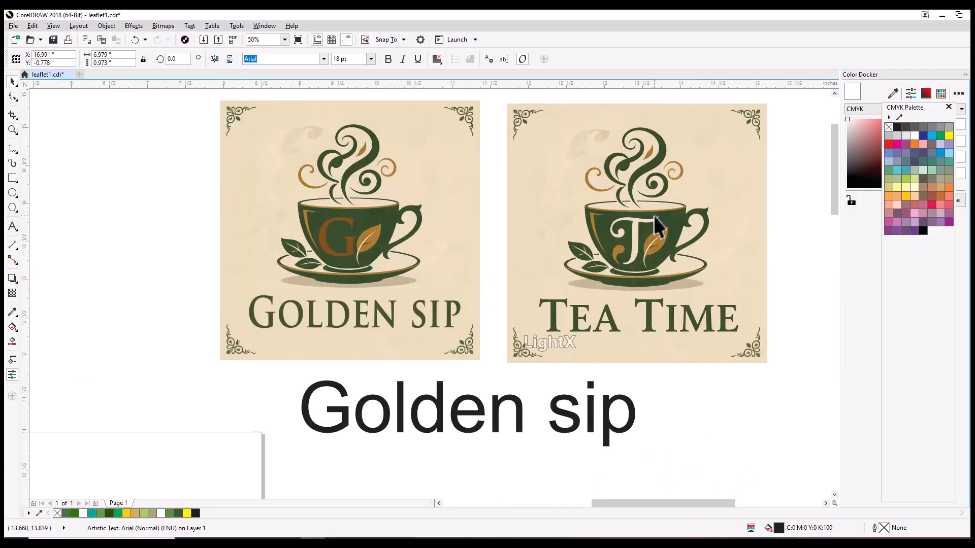
left_click_drag(655, 224, 677, 216)
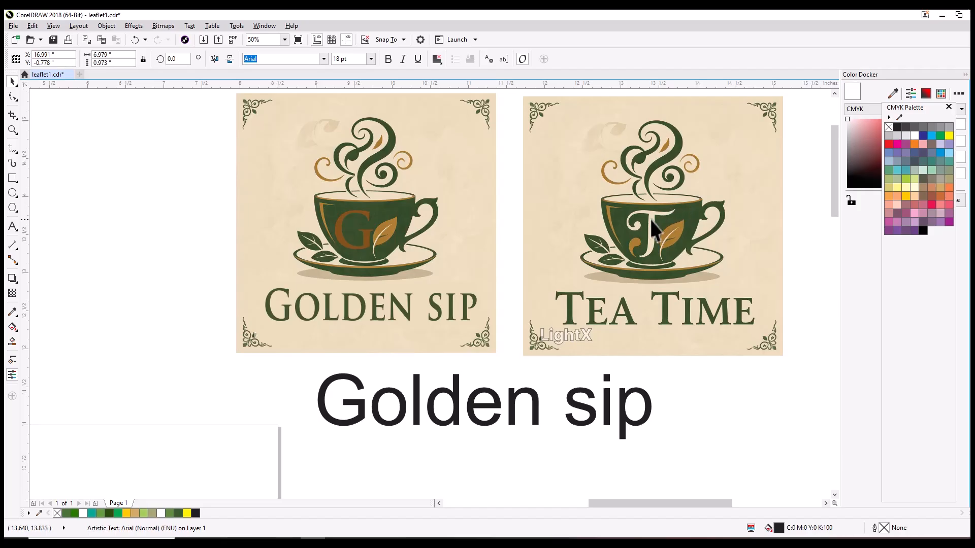
scroll(655, 229, "down", 1)
left_click_drag(673, 213, 635, 211)
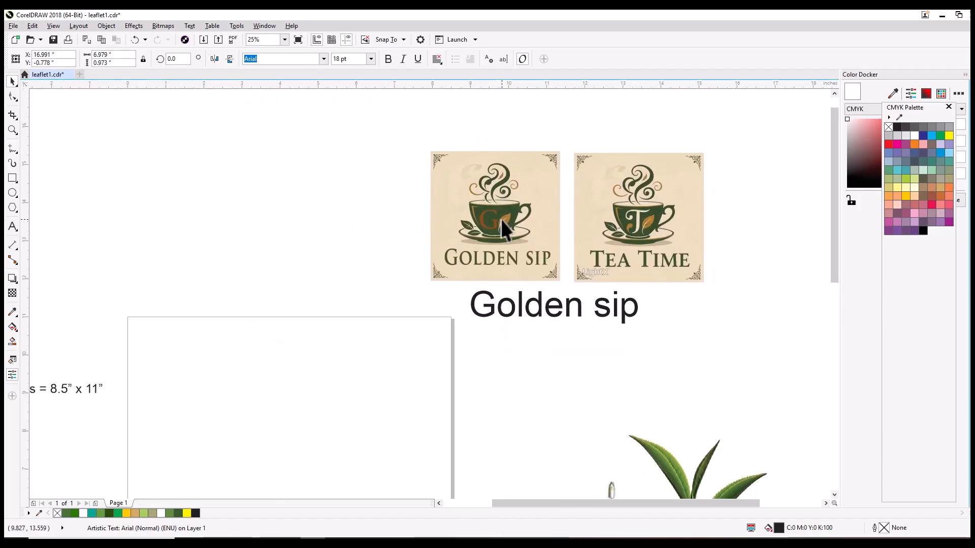
scroll(515, 205, "up", 1)
left_click_drag(522, 217, 361, 234)
left_click_drag(577, 265, 451, 228)
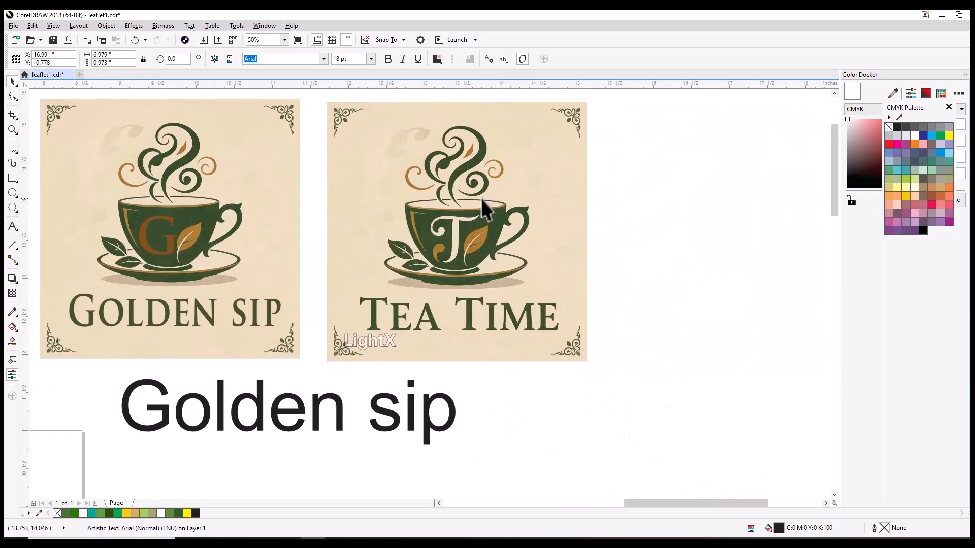
scroll(482, 199, "up", 1)
scroll(693, 236, "down", 1)
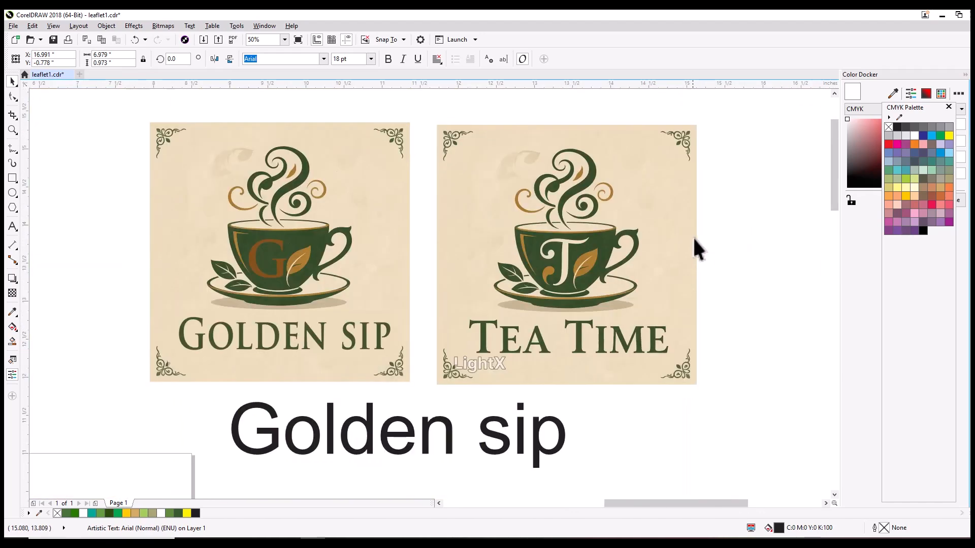
Study the Golden sip and Tea Time logos again and look over the empty leaflet page with its surrounding material.
left_click_drag(566, 325, 658, 305)
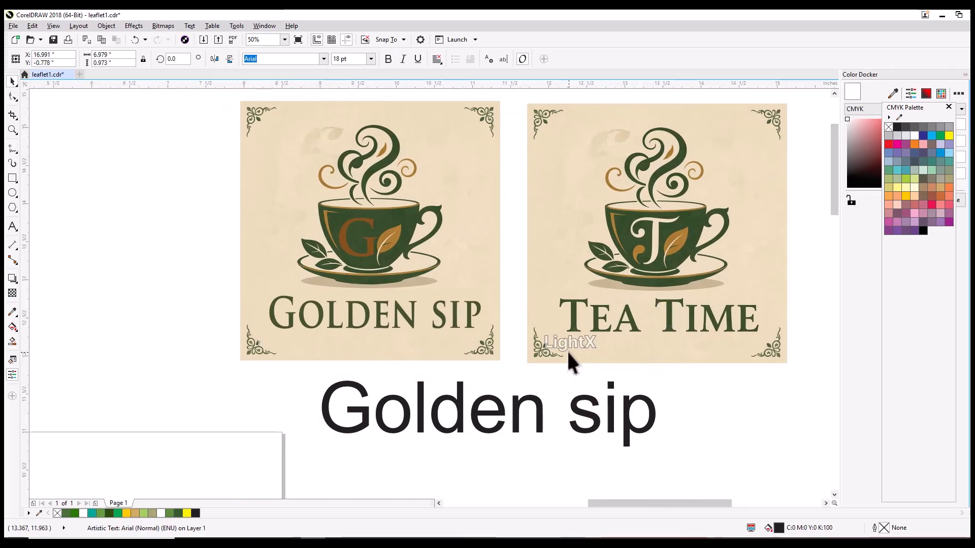
left_click_drag(582, 353, 631, 380)
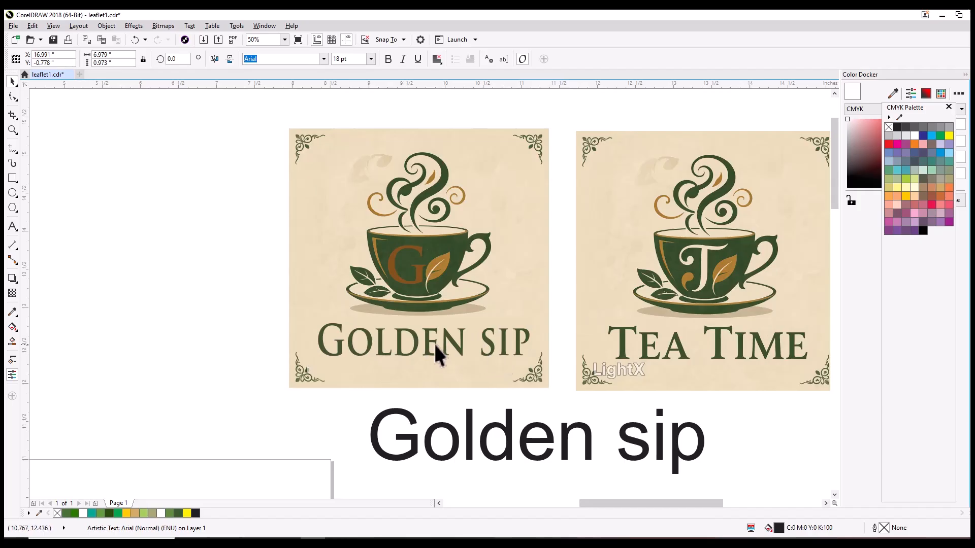
left_click_drag(710, 259, 653, 272)
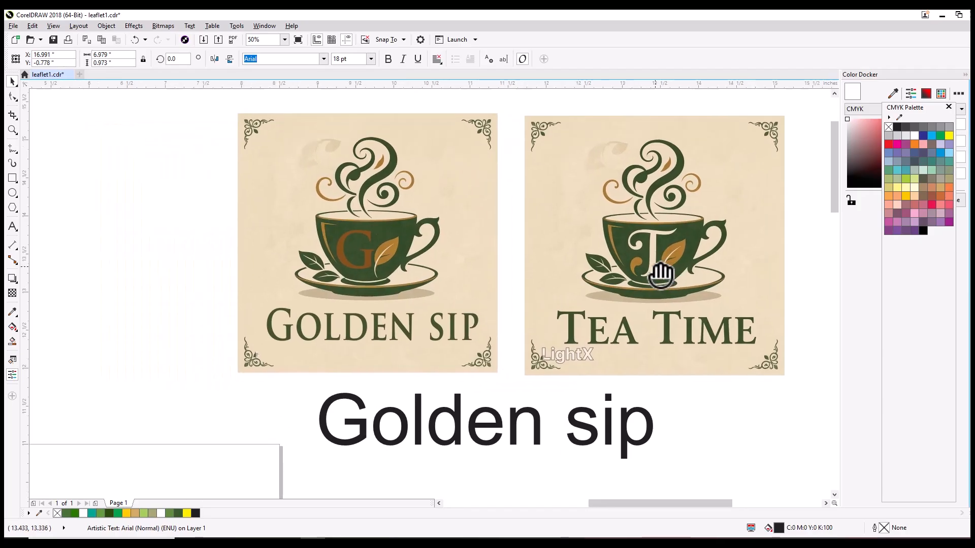
left_click_drag(330, 269, 397, 278)
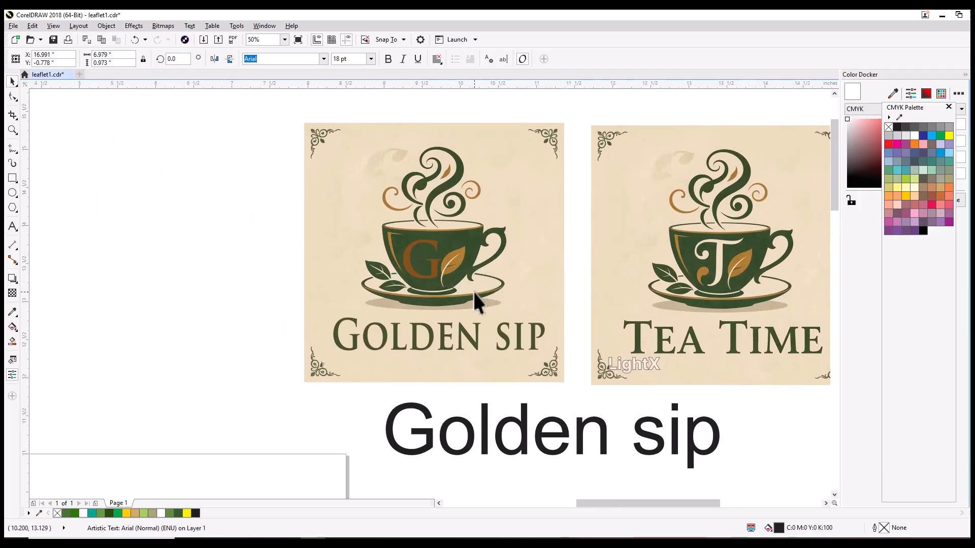
left_click_drag(478, 298, 574, 199)
scroll(574, 200, "down", 5)
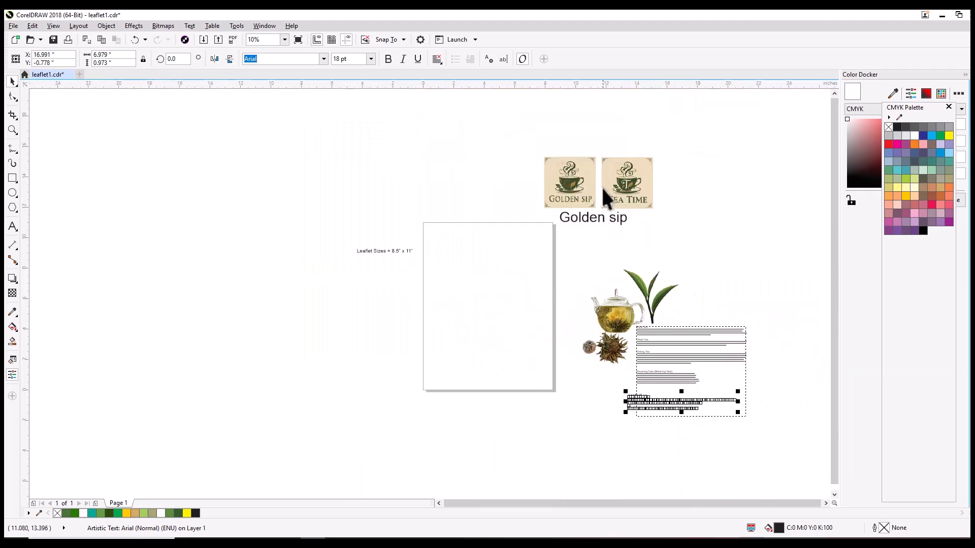
left_click(590, 265)
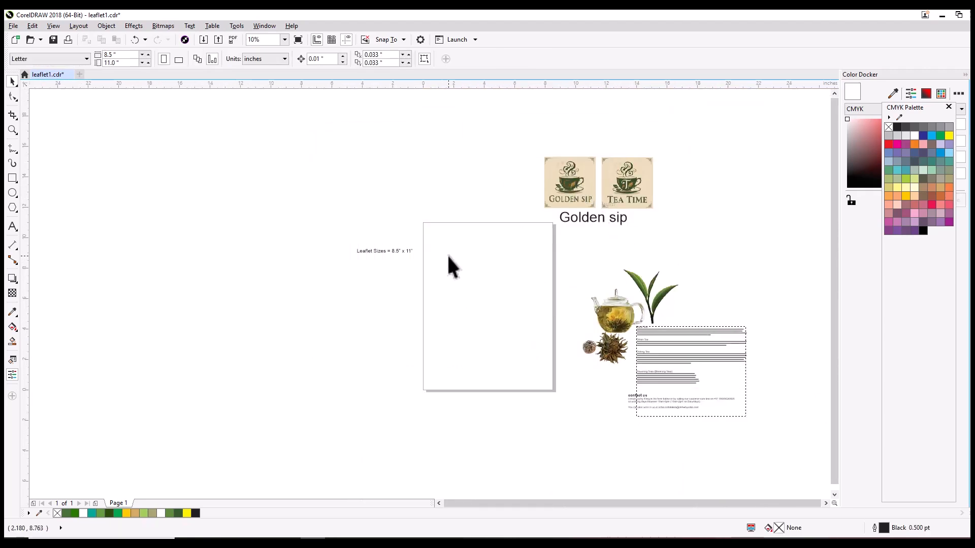
scroll(459, 251, "up", 2)
scroll(459, 250, "down", 2)
mouse_move(474, 269)
left_mouse_down()
mouse_move(496, 263)
mouse_move(477, 261)
left_mouse_up()
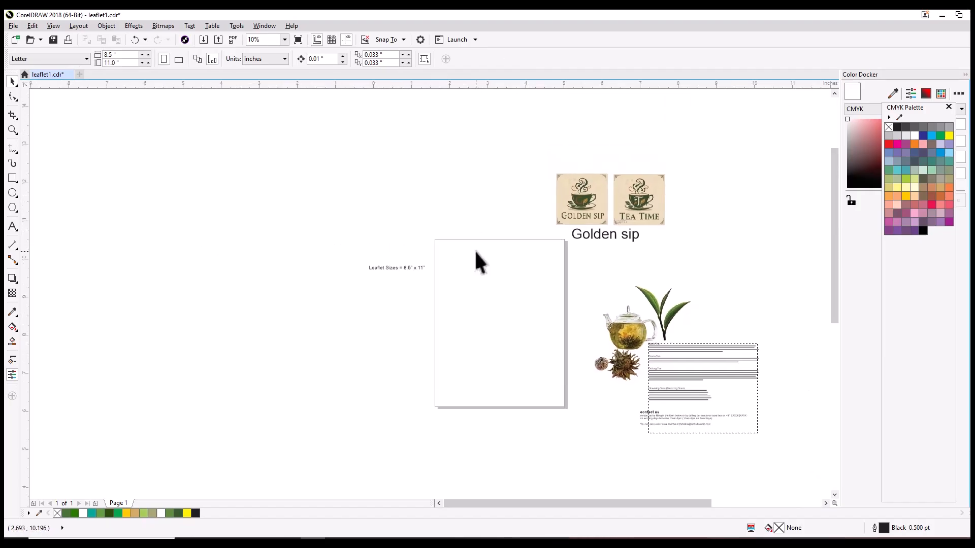
scroll(477, 260, "up", 2)
left_click_drag(553, 272, 524, 235)
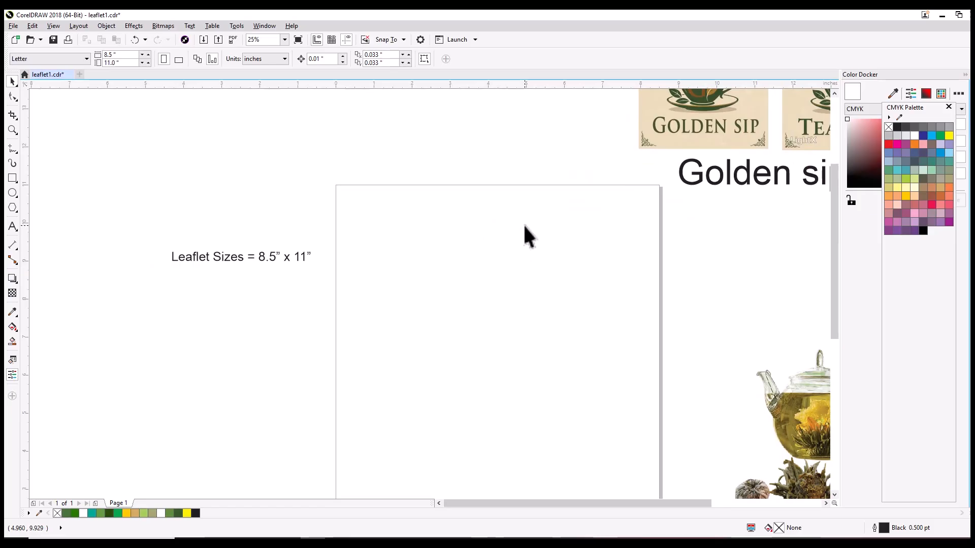
Shift the floating CMYK palette slightly over the Color docker and check which color palettes are enabled.
left_click(10, 28)
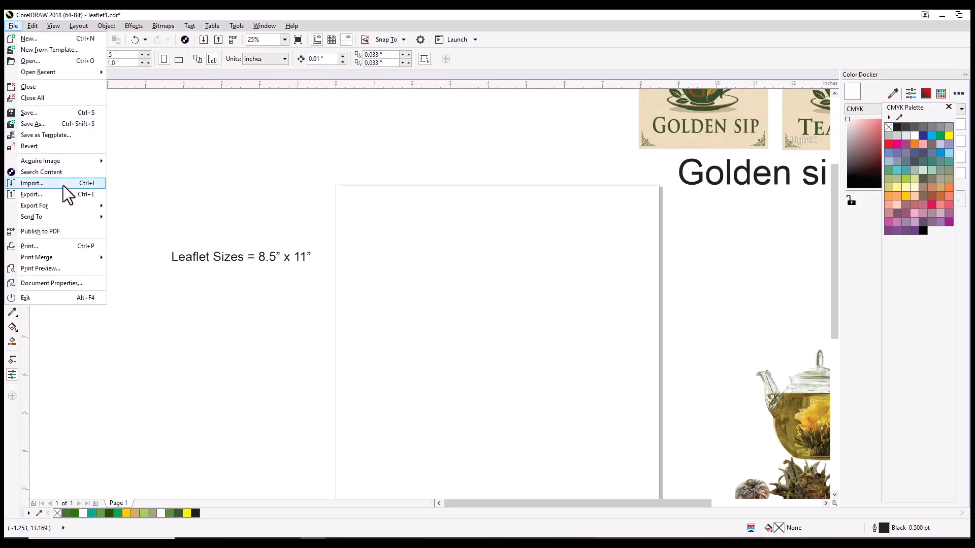
left_click(308, 162)
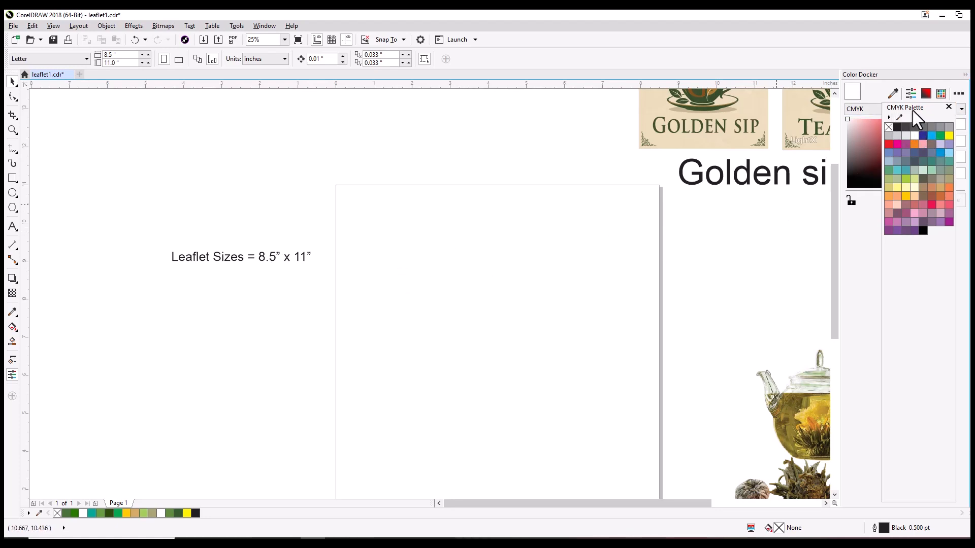
left_click_drag(914, 109, 937, 108)
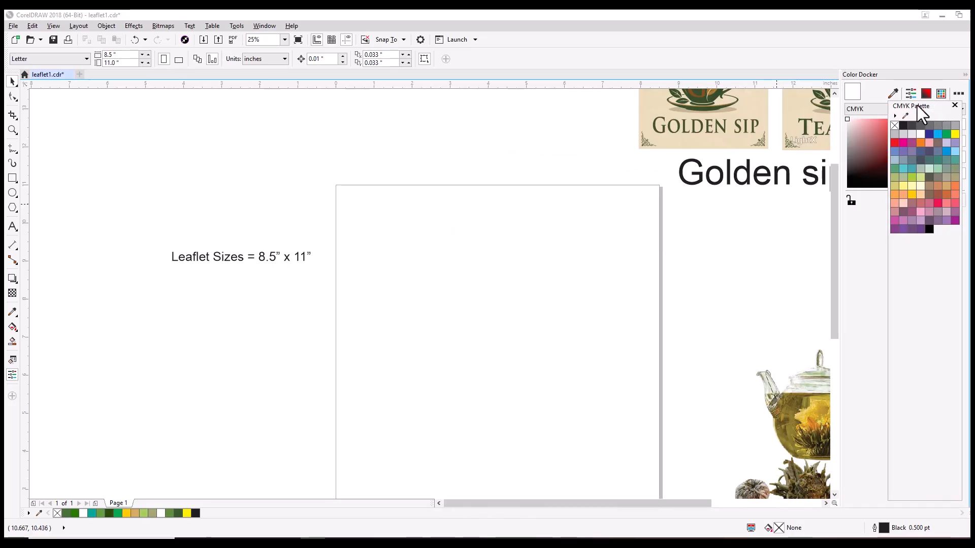
left_click_drag(512, 210, 543, 193)
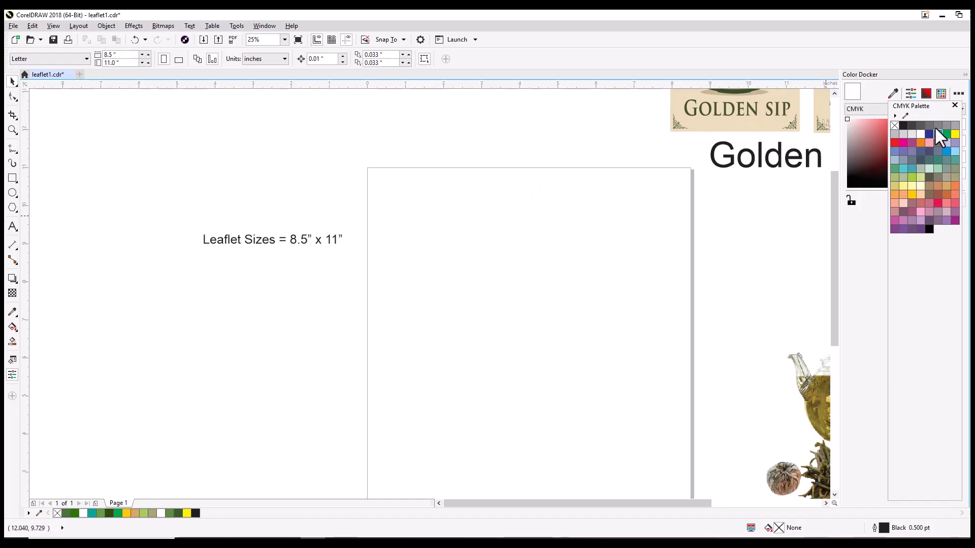
mouse_move(566, 196)
left_mouse_down()
mouse_move(551, 209)
mouse_move(569, 195)
left_mouse_up()
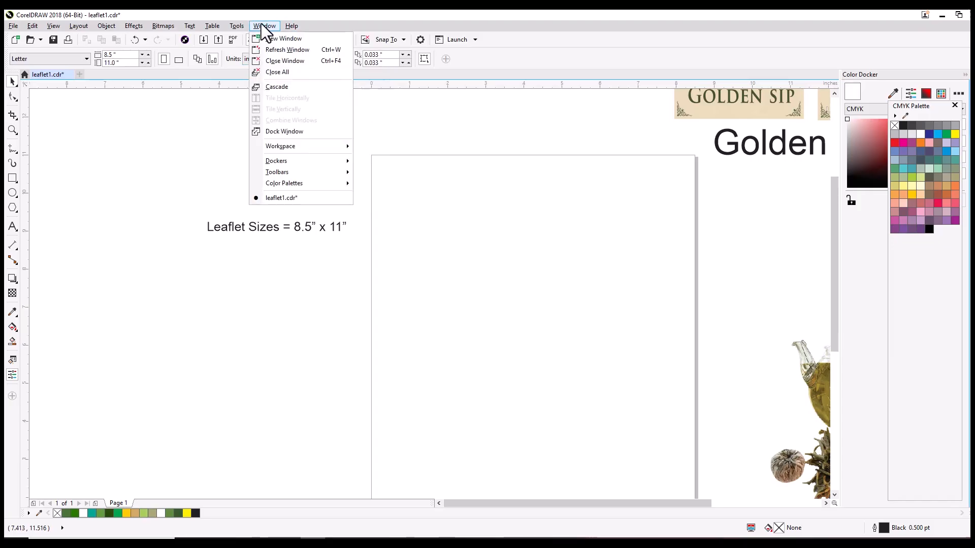
mouse_move(320, 151)
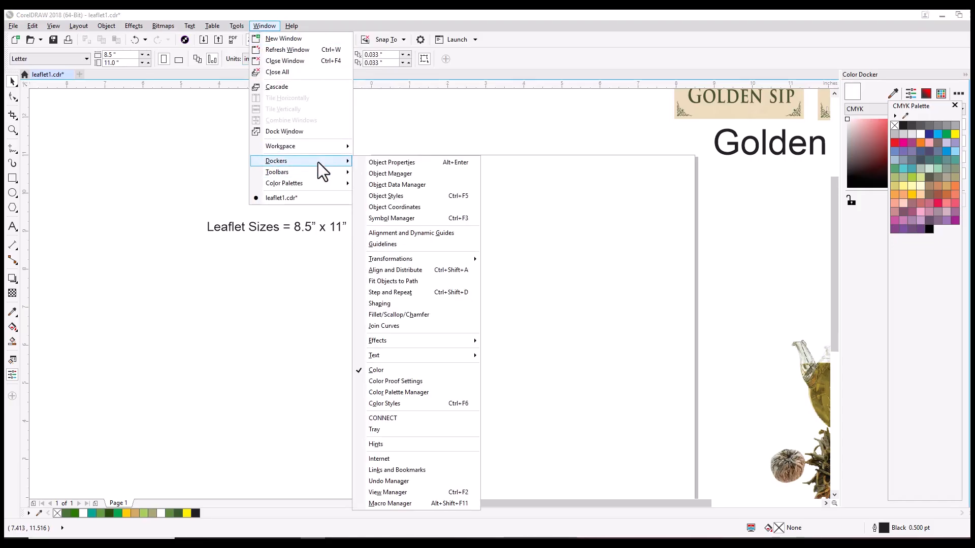
mouse_move(309, 182)
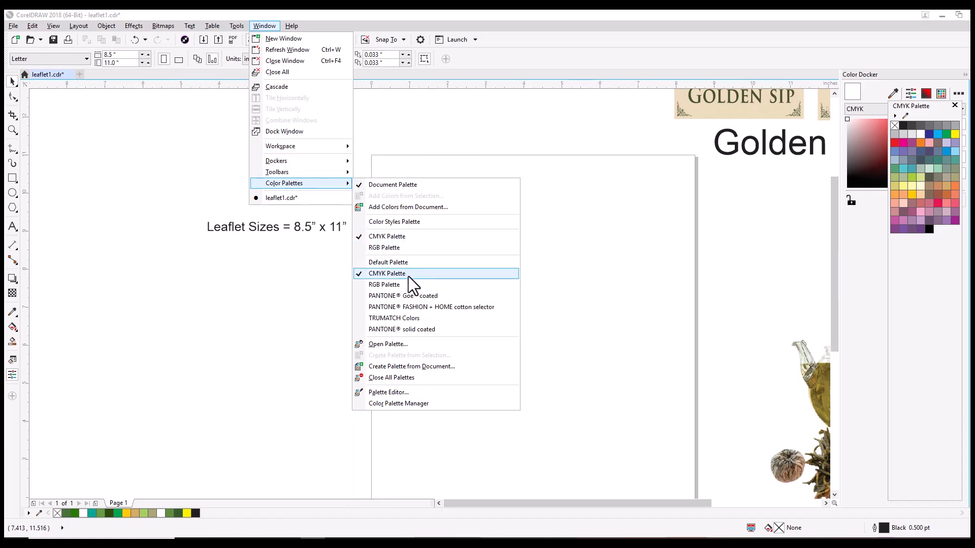
left_click(520, 152)
Import Gemini_Generated_Image_qh1jq4qh1jq4qh1j.png and vietnam-8259984_1920.jpg from the Photo folder and place both on the page.
left_click(14, 26)
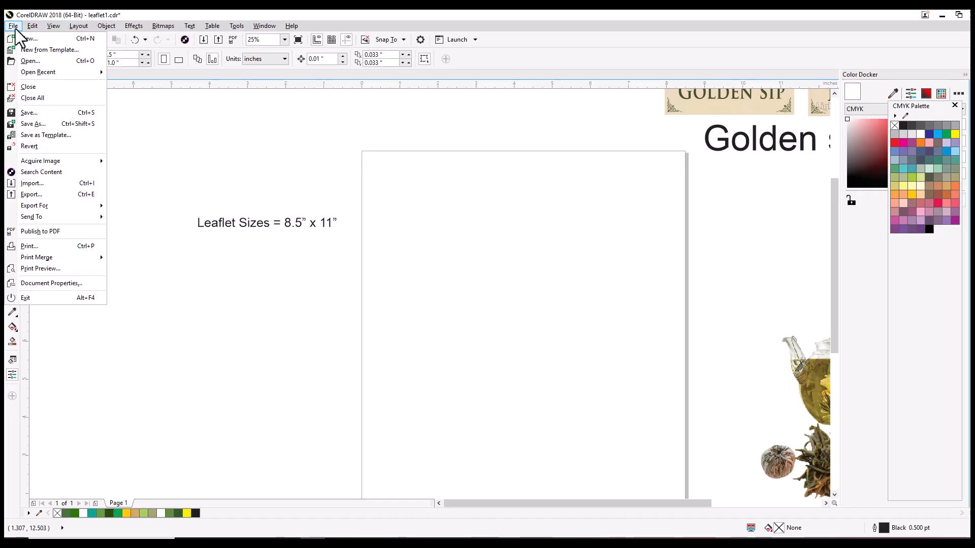
left_click(53, 184)
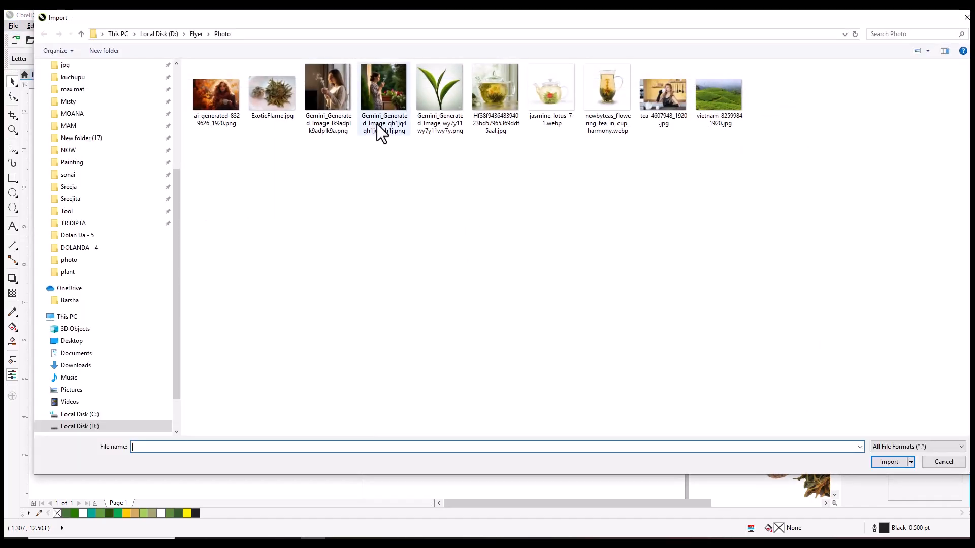
left_click(390, 95)
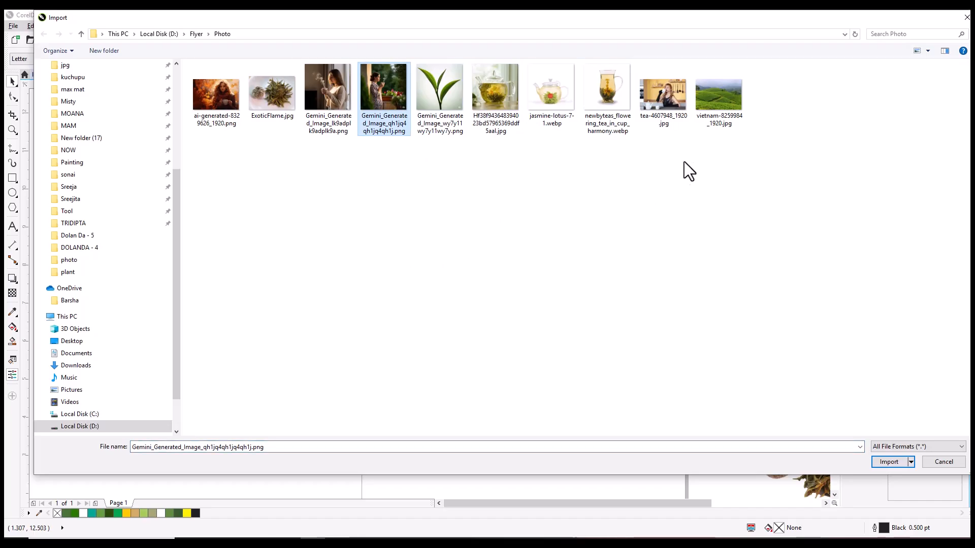
left_click(718, 104)
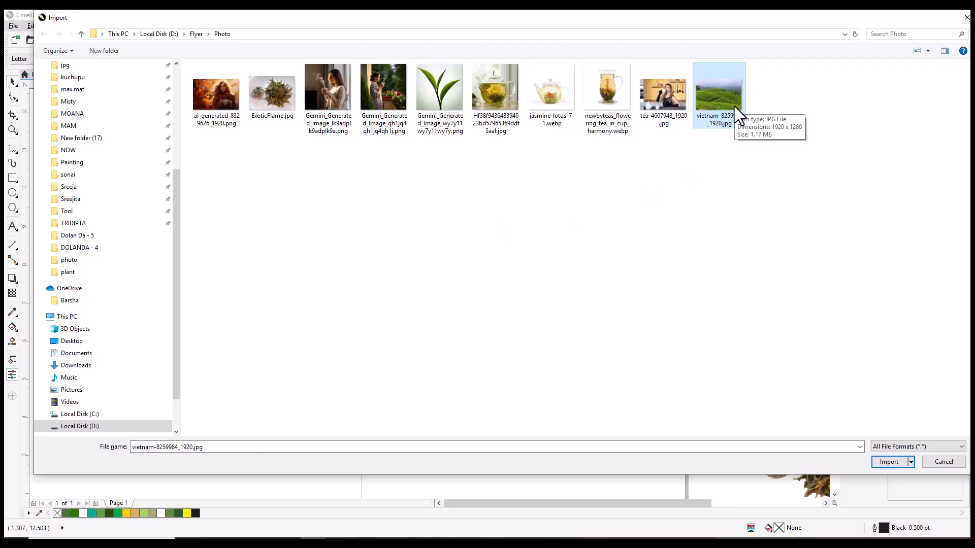
left_click(395, 108, "ctrl")
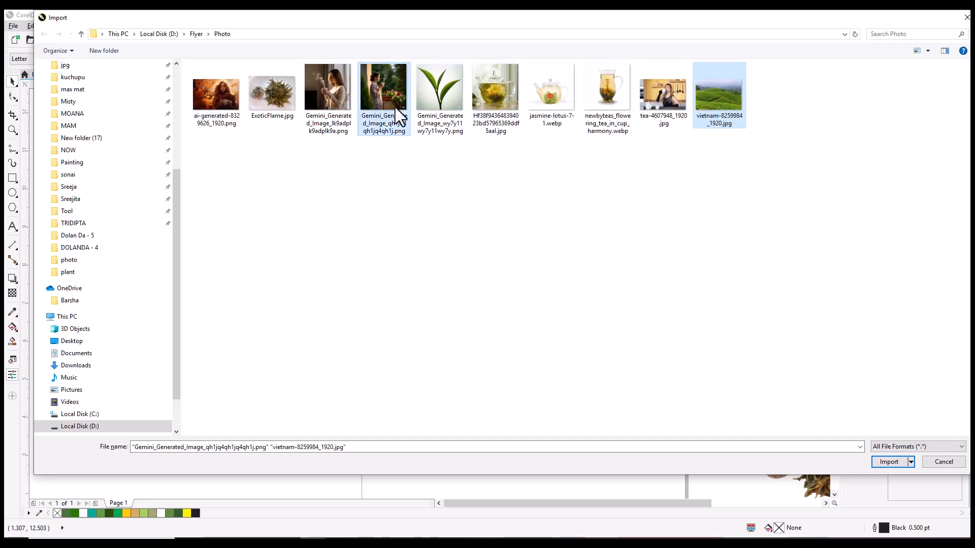
left_click(888, 462)
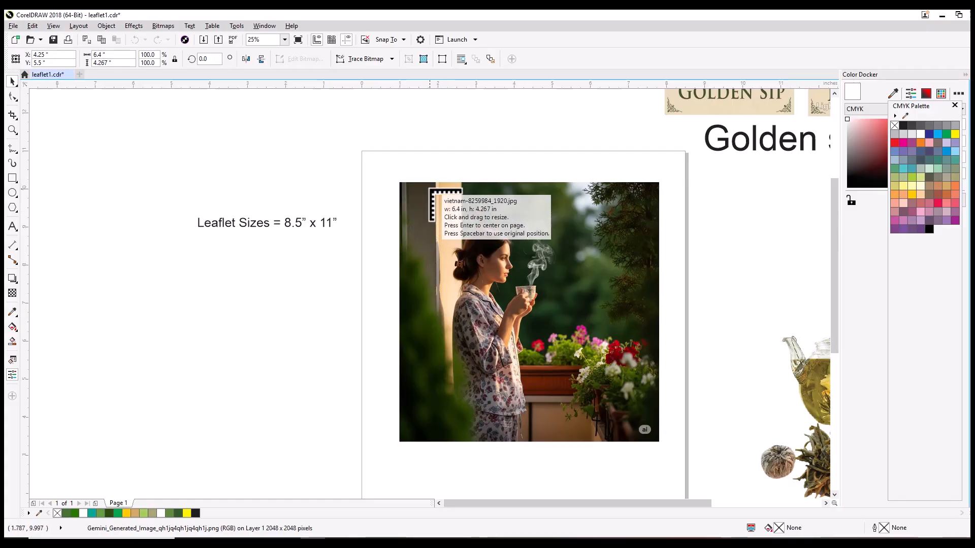
left_click(430, 189)
Move the tea plantation photo partly off the page's left side and the photo of the woman up to the page's top edge.
scroll(457, 223, "down", 2)
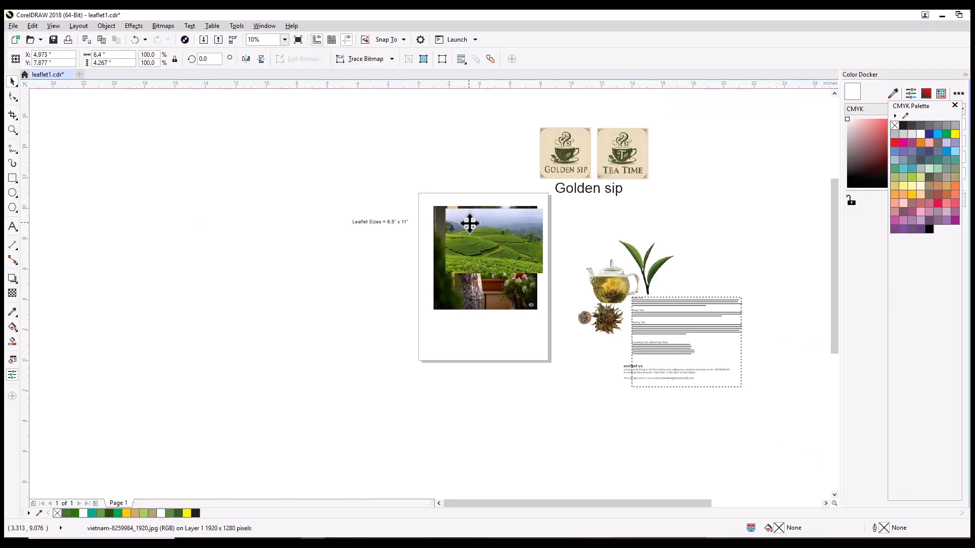
scroll(469, 223, "up", 2)
left_click_drag(468, 224, 220, 327)
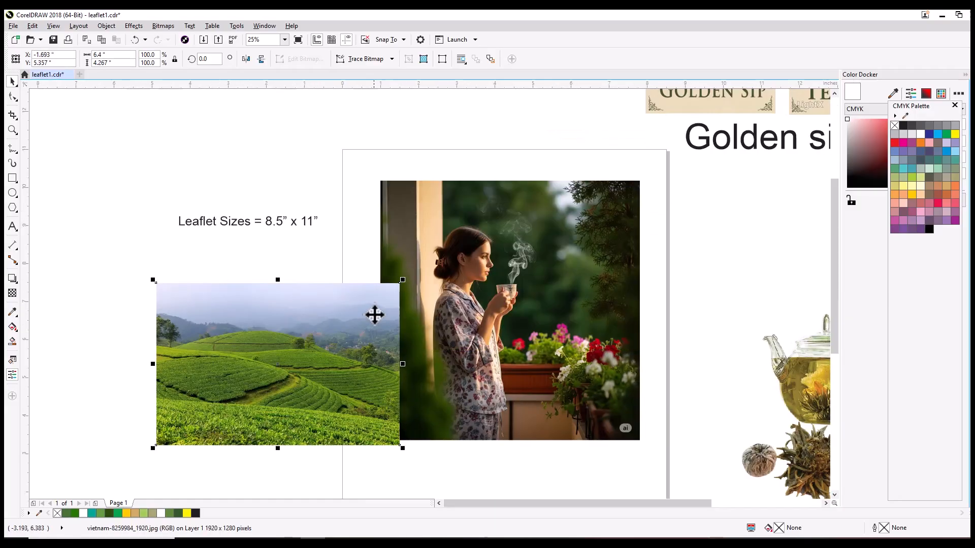
left_click(457, 278)
left_click_drag(457, 279, 472, 247)
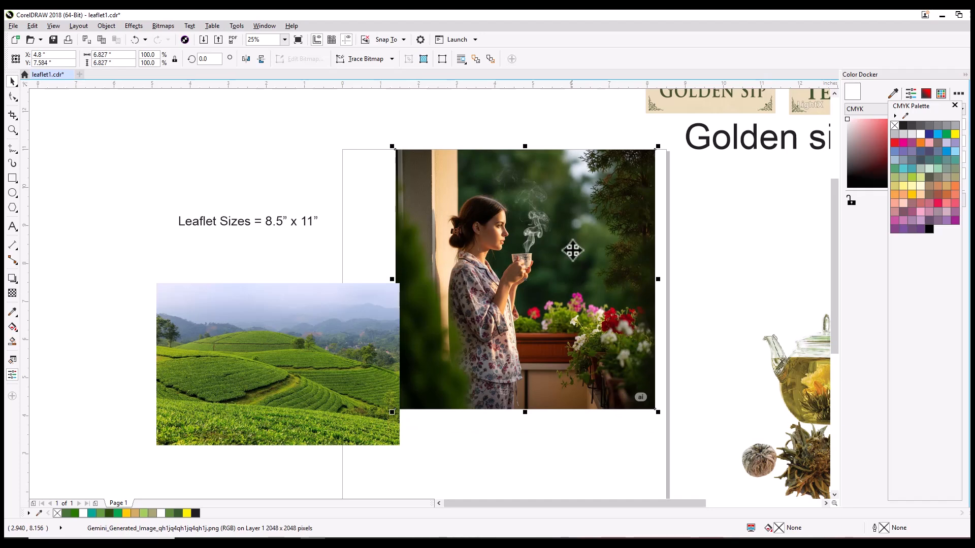
left_click_drag(572, 250, 562, 222)
scroll(561, 221, "up", 3)
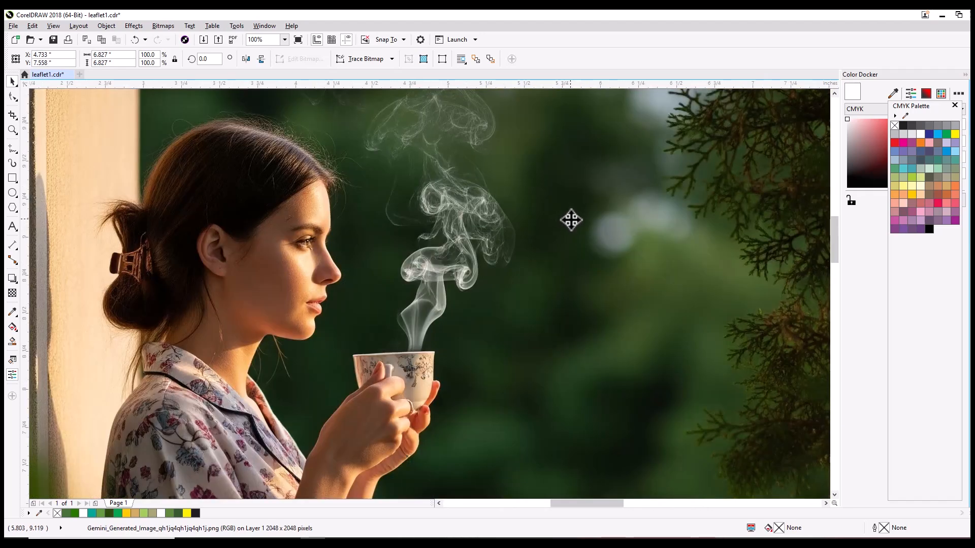
scroll(571, 219, "down", 2)
scroll(574, 216, "down", 2)
scroll(569, 216, "up", 2)
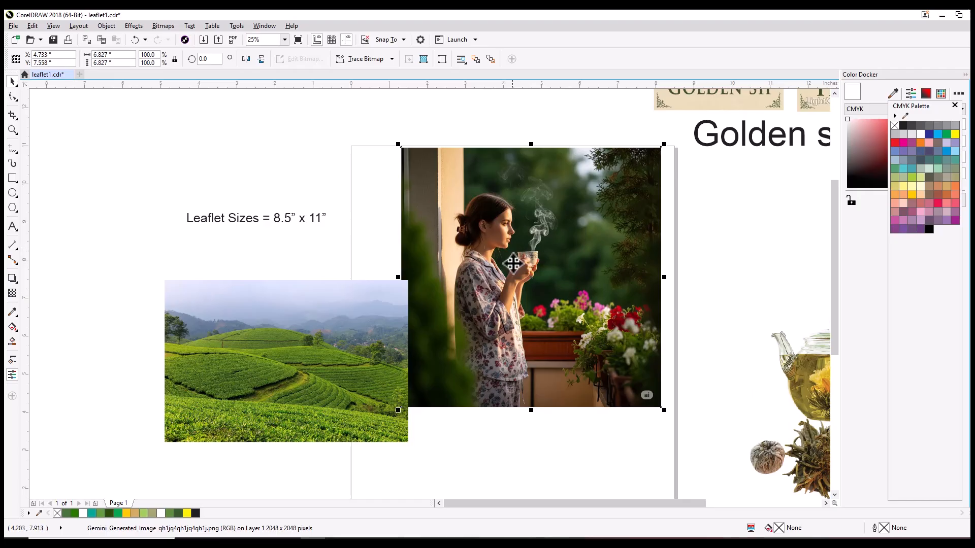
Try the tea plantation photo over the page and move both photos out to the page's left side.
left_click_drag(269, 355, 493, 243)
scroll(478, 251, "up", 1)
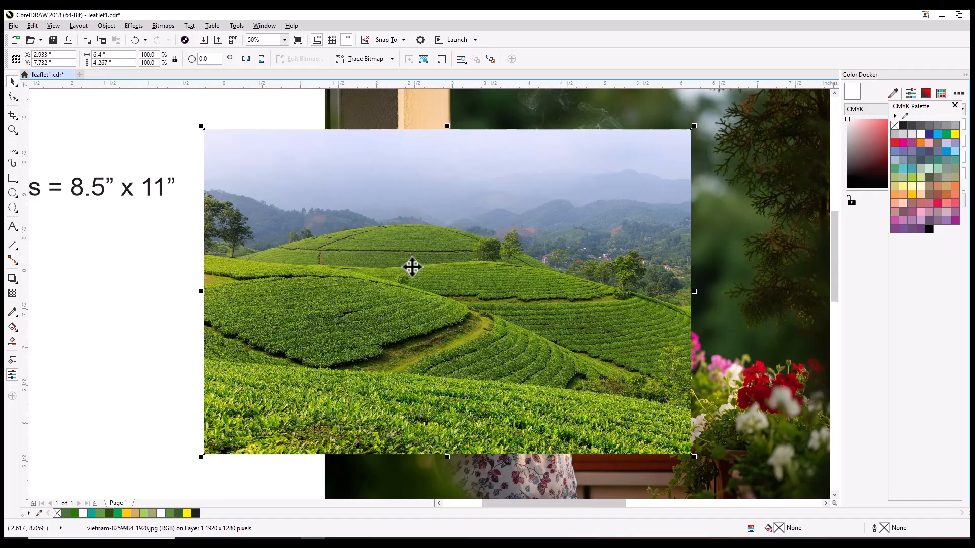
scroll(407, 246, "down", 1)
left_click_drag(422, 284, 277, 368)
left_click_drag(483, 298, 464, 266)
scroll(483, 258, "down", 1)
scroll(483, 254, "up", 1)
left_click(481, 245)
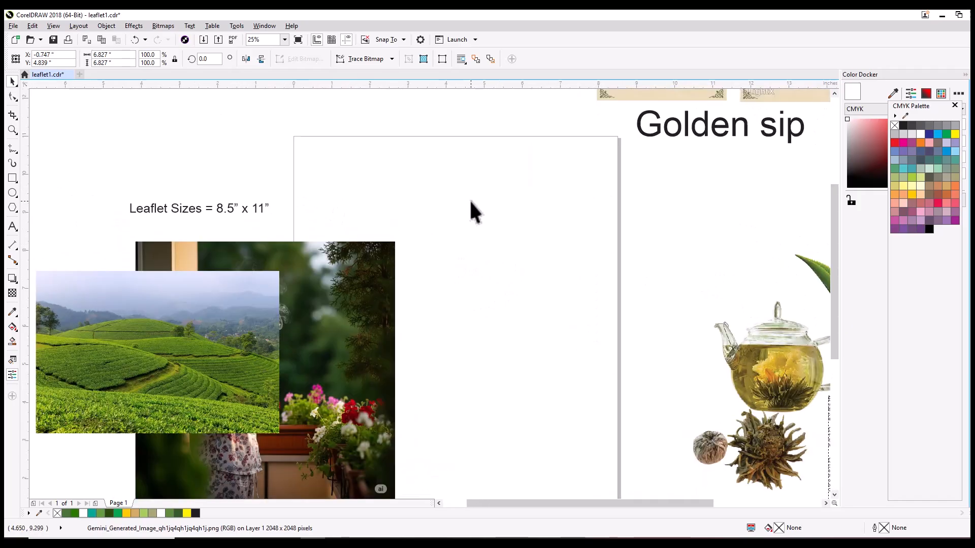
scroll(461, 198, "down", 2)
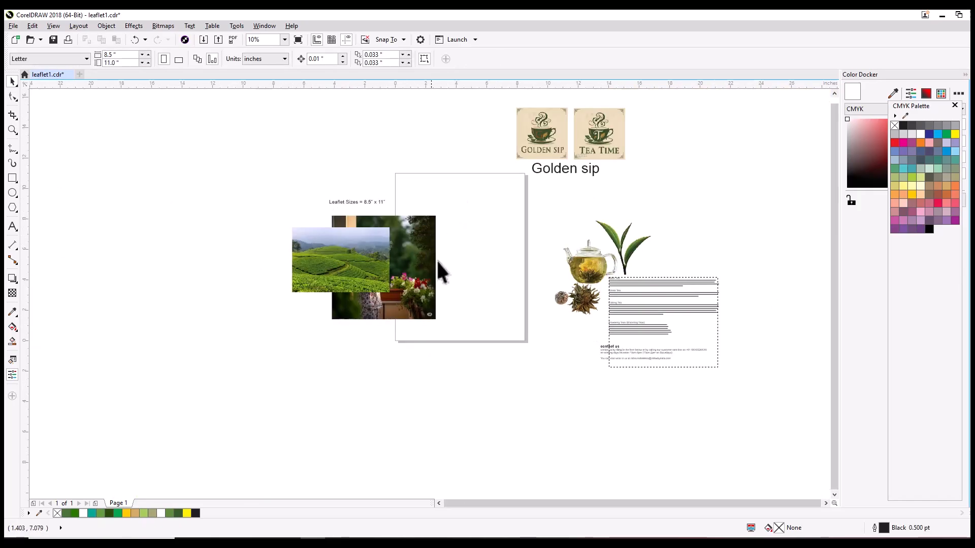
left_click_drag(431, 254, 287, 318)
Place the tea plantation photo in the page's upper-right corner and the photo of the woman in its upper-left corner.
left_click_drag(338, 252, 467, 196)
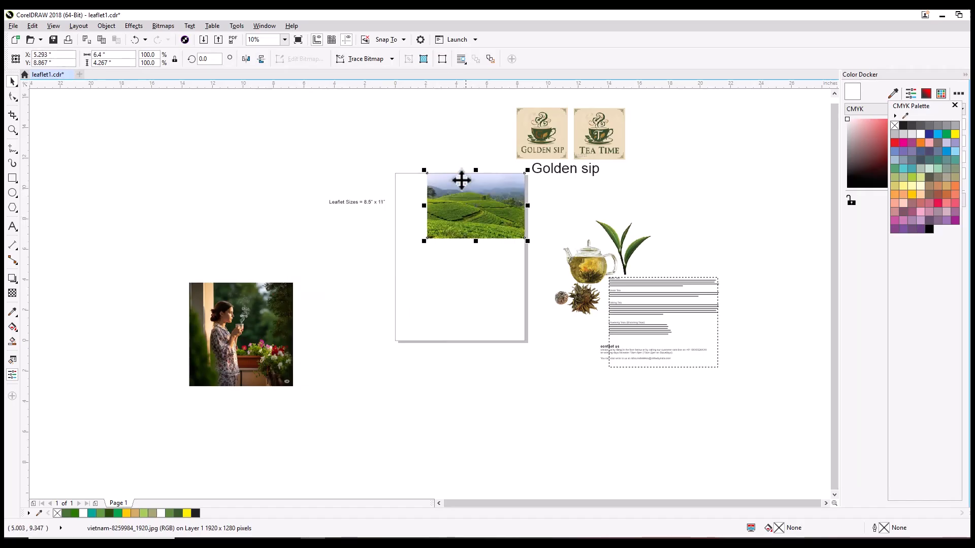
scroll(459, 181, "up", 2)
scroll(444, 245, "down", 2)
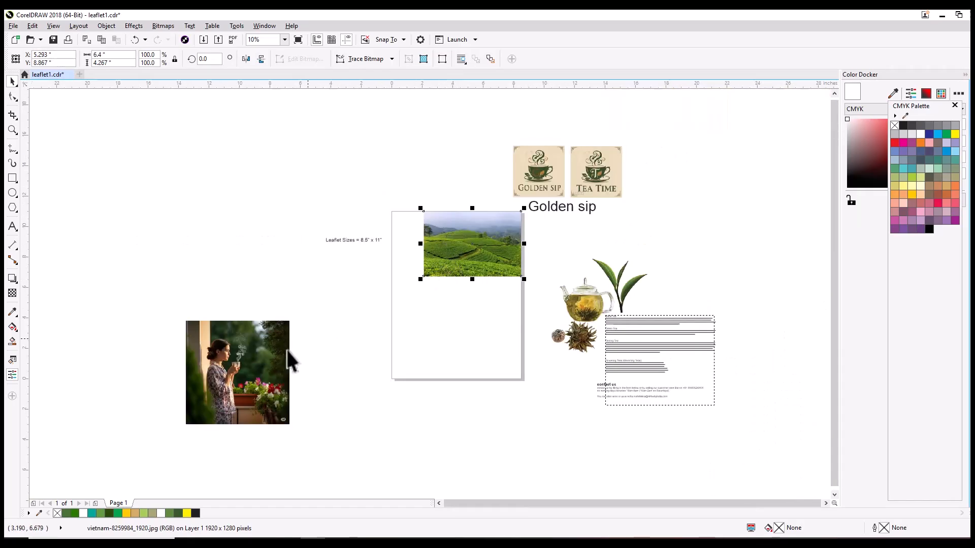
left_click_drag(286, 351, 476, 242)
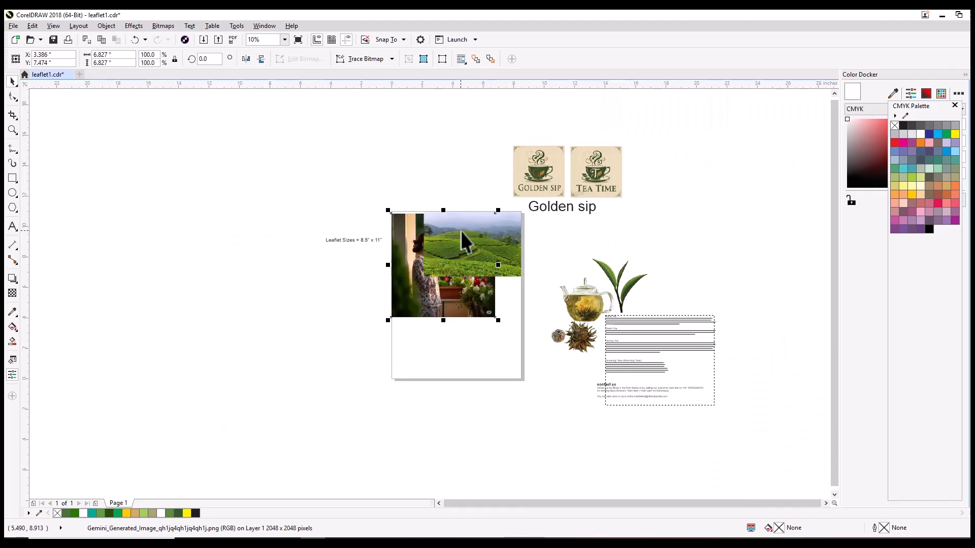
Bring the photo of the woman with the cup in front of the tea plantation photo.
scroll(461, 230, "up", 2)
left_click(323, 274)
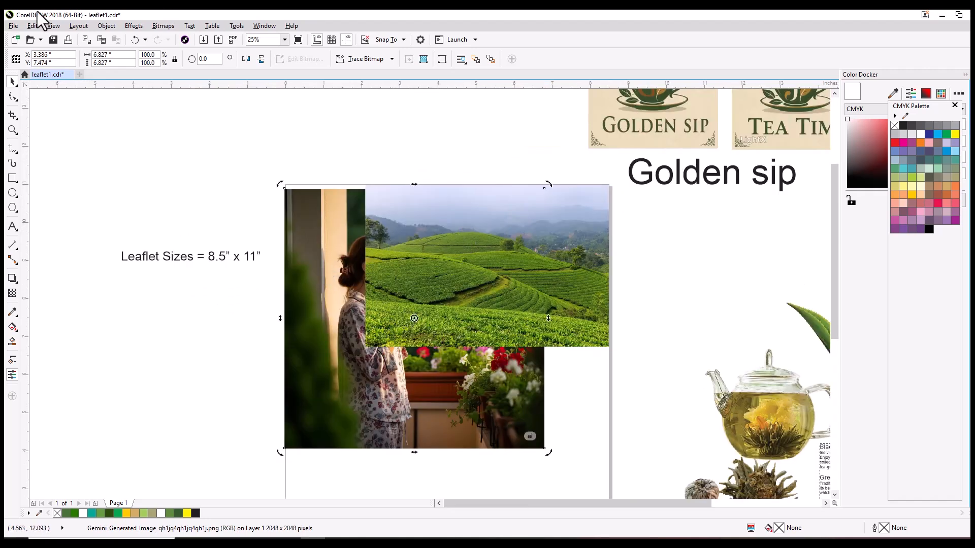
left_click(107, 27)
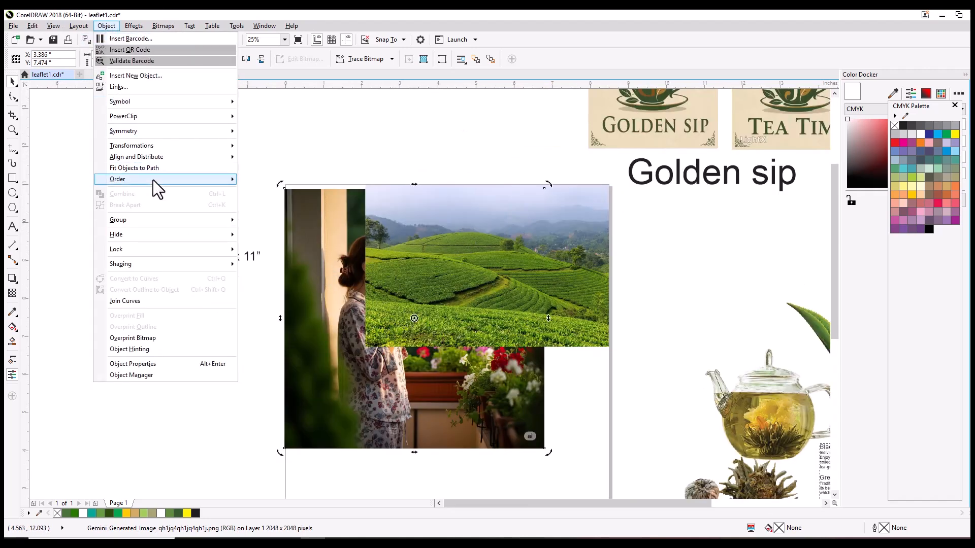
mouse_move(153, 179)
left_click(279, 181)
left_click(365, 132)
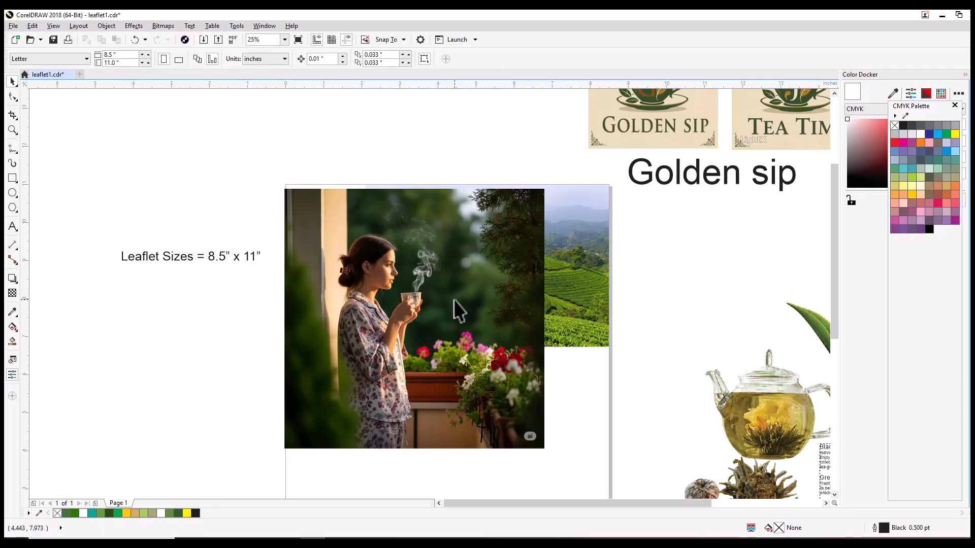
Crop strips off the top and bottom of the photo of the woman by moving its edge nodes with the Shape tool.
mouse_move(453, 299)
left_mouse_down()
mouse_move(477, 292)
mouse_move(458, 297)
left_mouse_up()
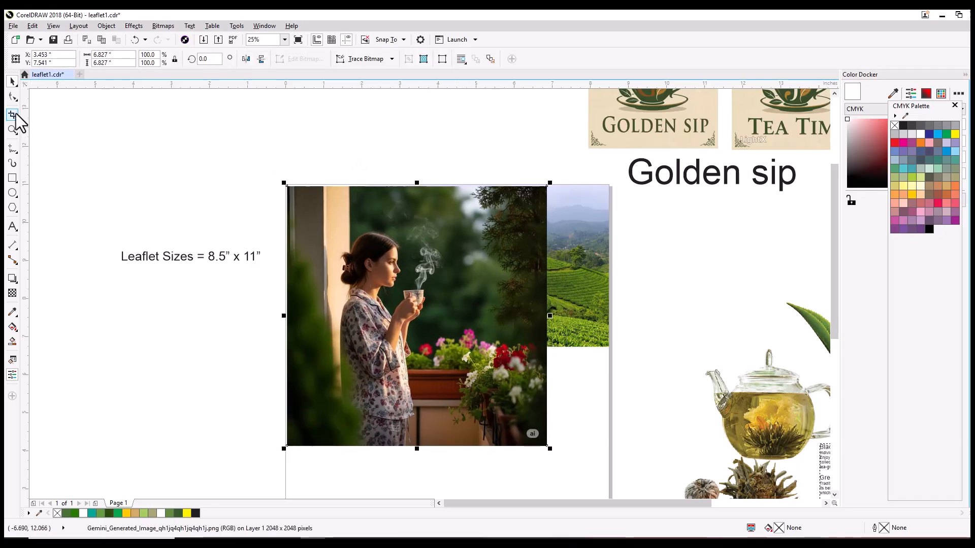
left_click(319, 210)
left_click(11, 95)
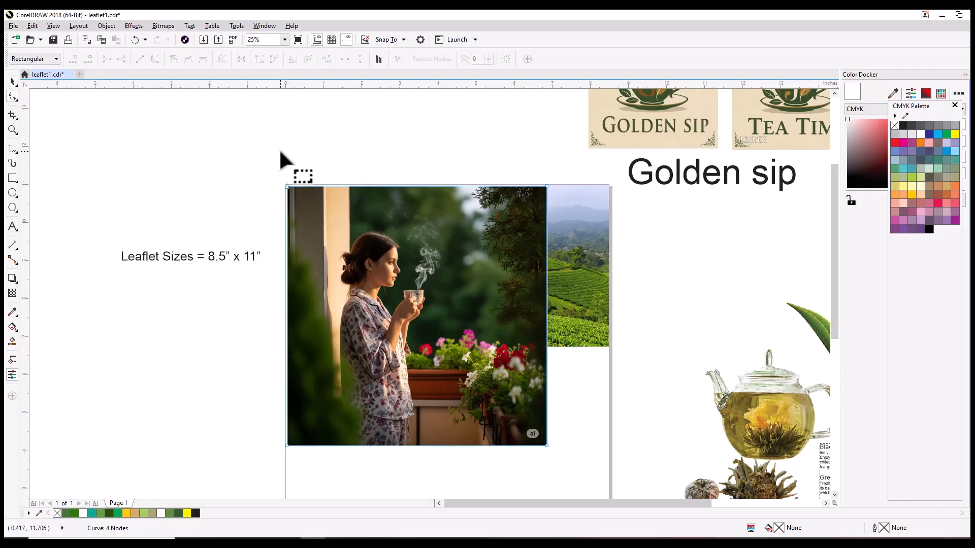
left_click_drag(247, 152, 581, 218)
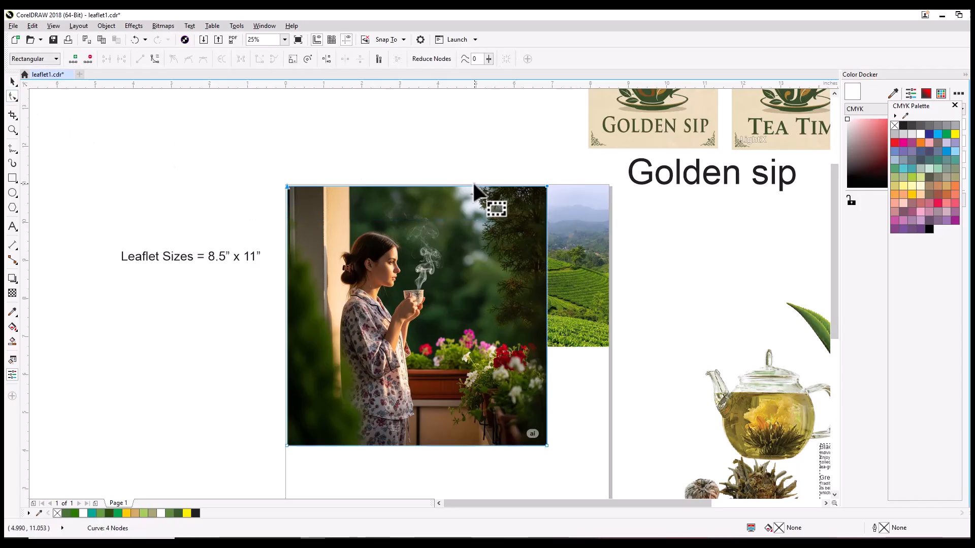
left_click_drag(467, 183, 472, 221)
left_click_drag(250, 429, 599, 470)
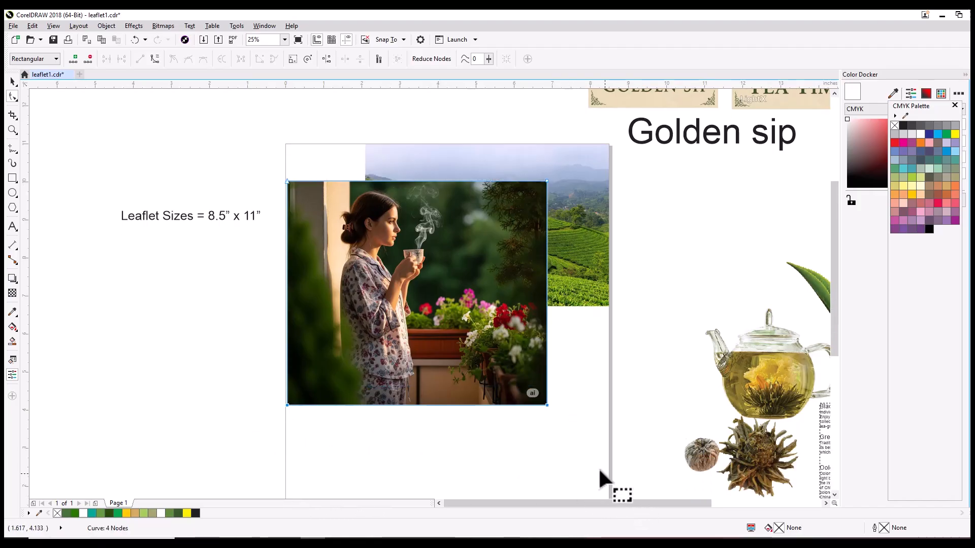
left_click_drag(409, 405, 412, 339)
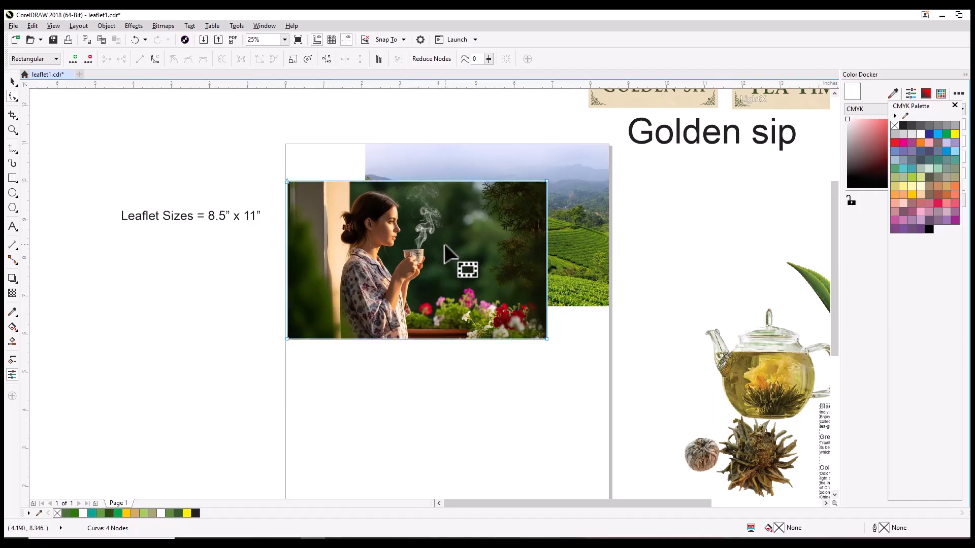
Move the cropped photo of the woman into the page's upper-left corner.
left_click(12, 83)
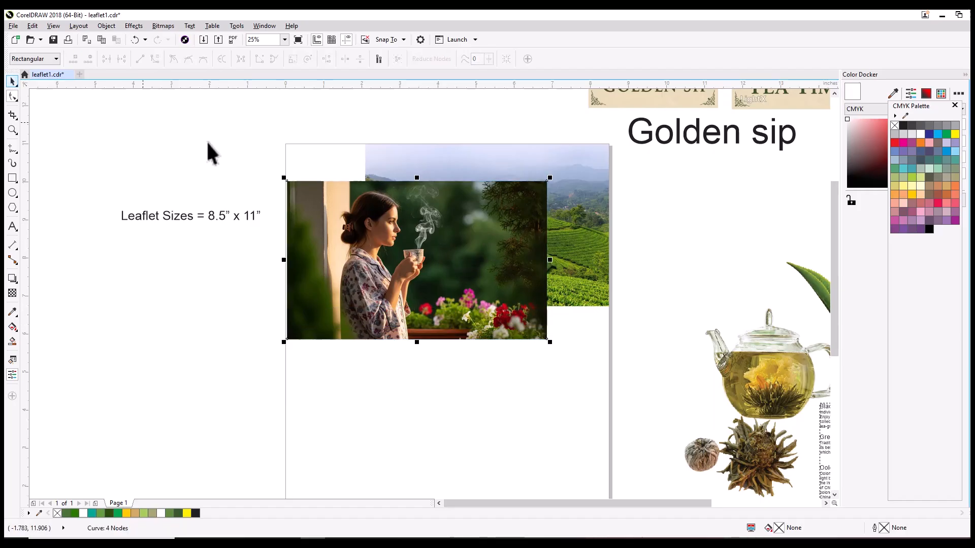
left_click_drag(402, 221, 395, 184)
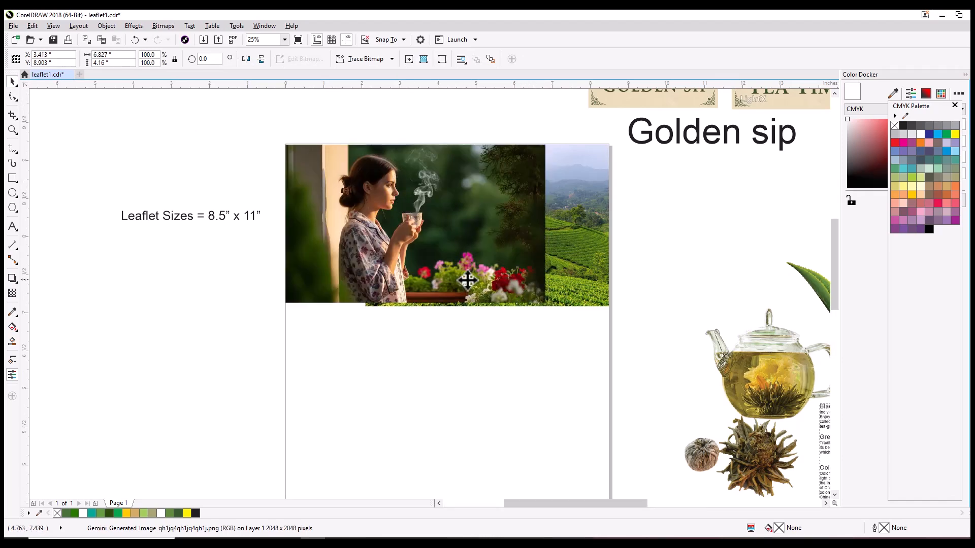
scroll(440, 302, "up", 2)
scroll(442, 305, "down", 2)
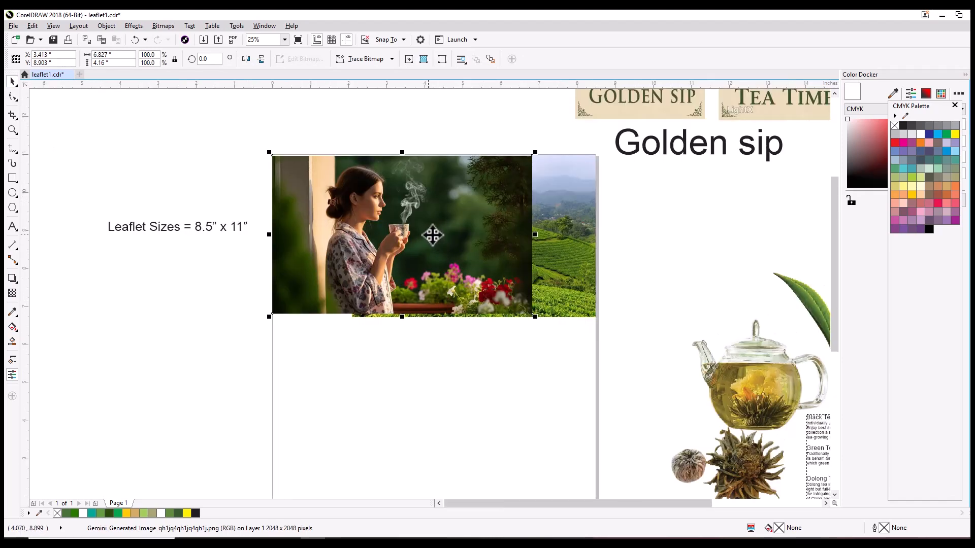
Extend the bottom crop edge of the photo of the woman down to the tea plantation photo's bottom edge.
left_click(13, 96)
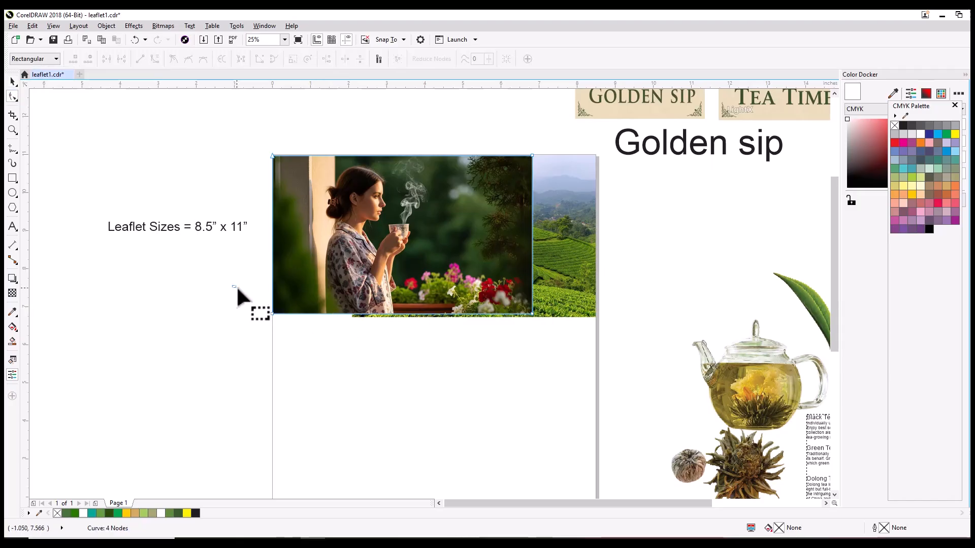
left_click_drag(236, 286, 566, 347)
scroll(458, 330, "up", 2)
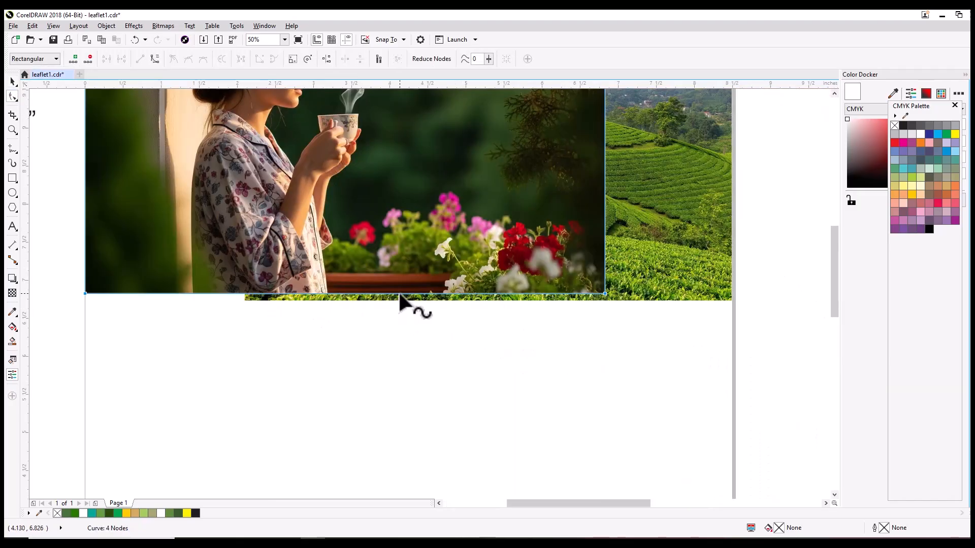
left_click_drag(399, 295, 399, 302)
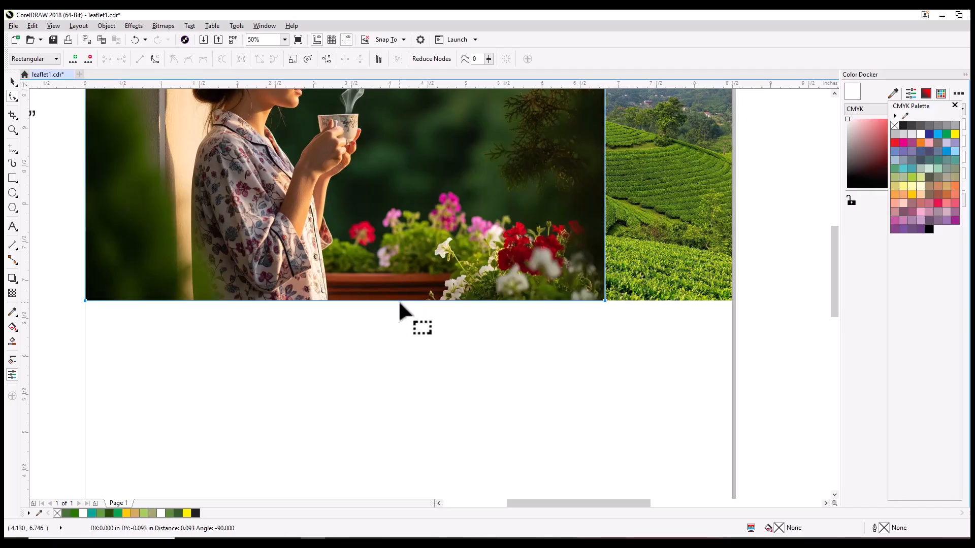
scroll(394, 376, "down", 4)
scroll(416, 350, "up", 2)
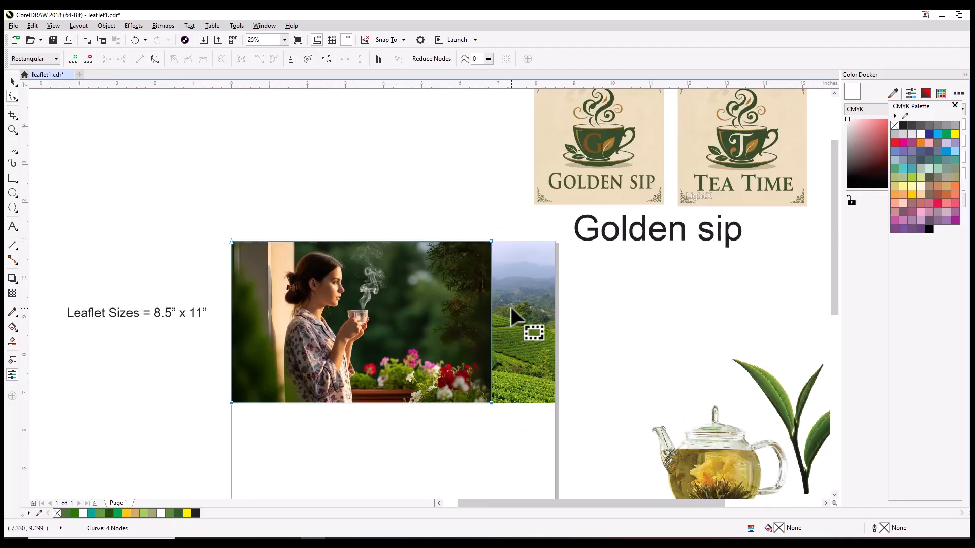
left_click(13, 83)
left_click(81, 317)
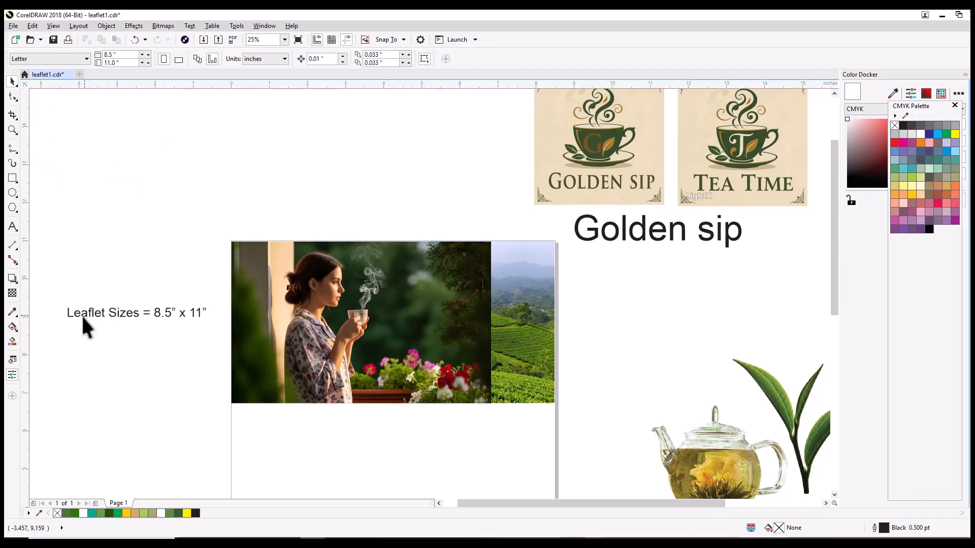
Apply a linear transparency across the photo of the woman so it fades rightward into the tea plantation photo.
left_click(12, 293)
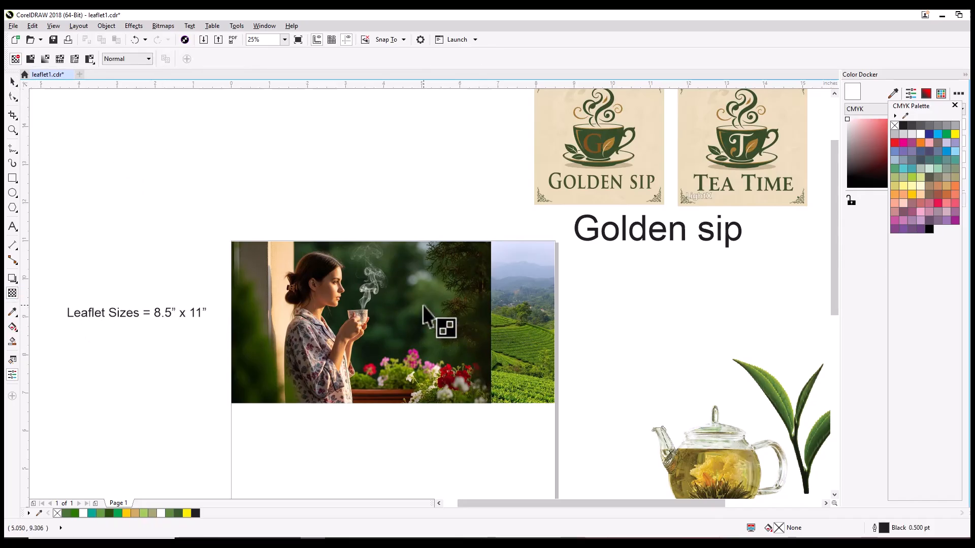
left_click(429, 330)
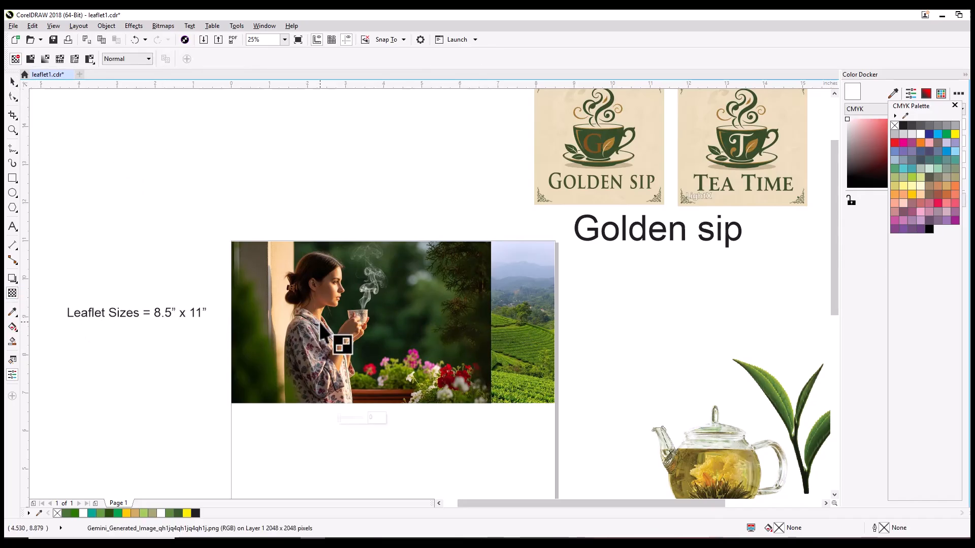
mouse_move(397, 317)
left_mouse_down()
mouse_move(518, 316)
mouse_move(483, 315)
left_mouse_up()
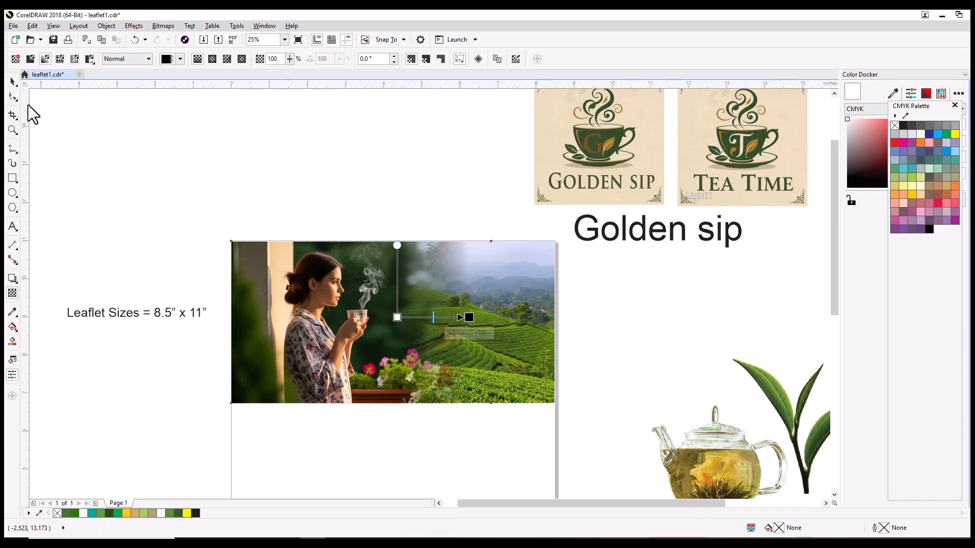
left_click(11, 83)
left_click(242, 161)
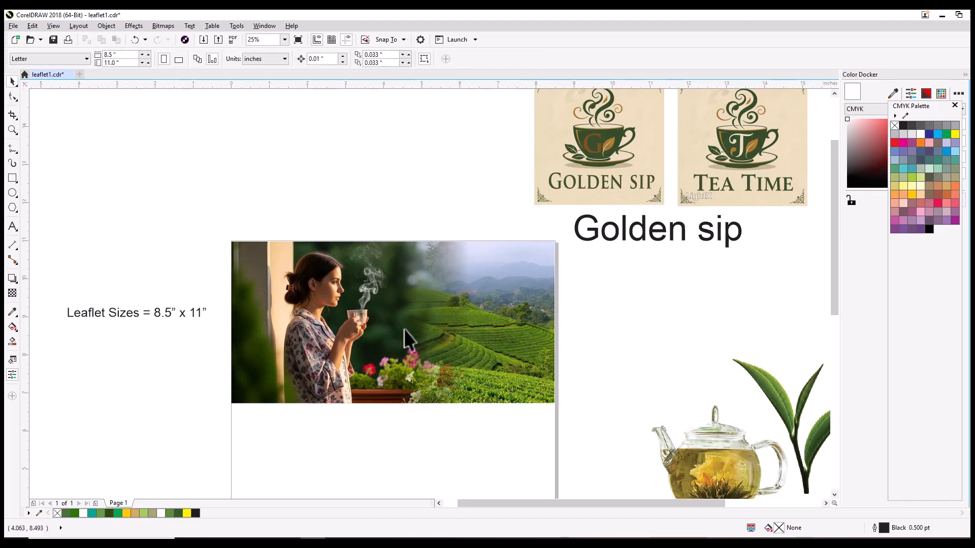
scroll(438, 324, "up", 2)
scroll(495, 282, "down", 2)
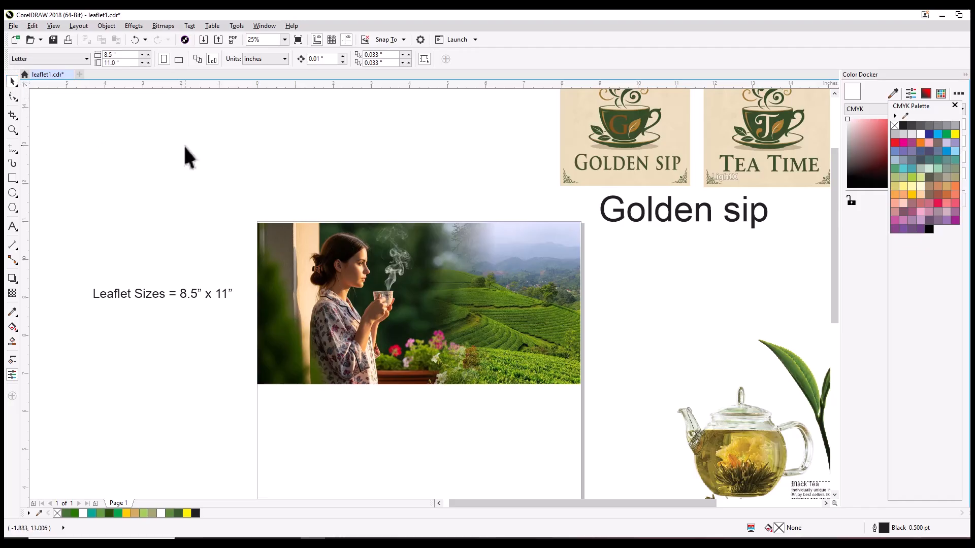
Stretch the photo of the woman down to a height of 4.267 inches, level with the tea plantation photo's bottom edge.
left_click_drag(230, 191, 587, 369)
left_click_drag(602, 422, 603, 422)
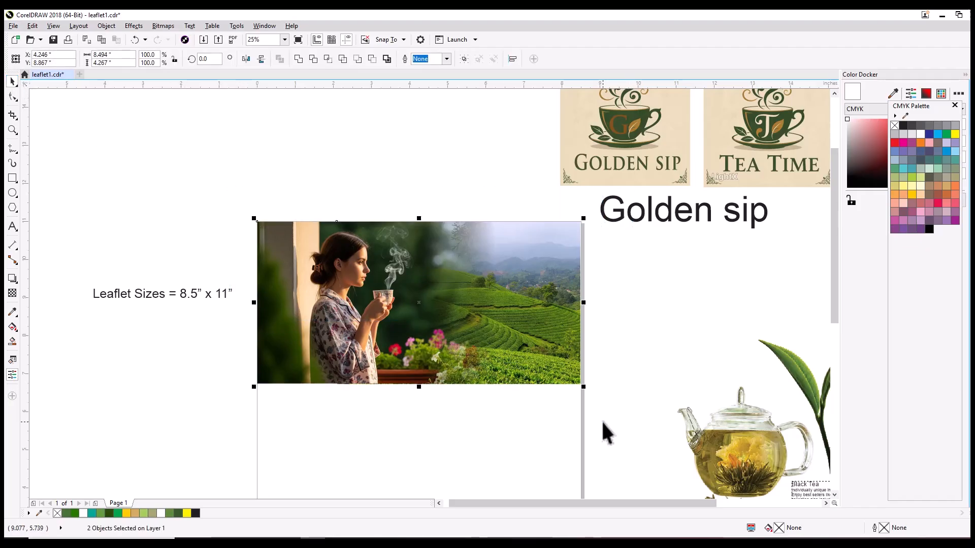
scroll(418, 393, "up", 6)
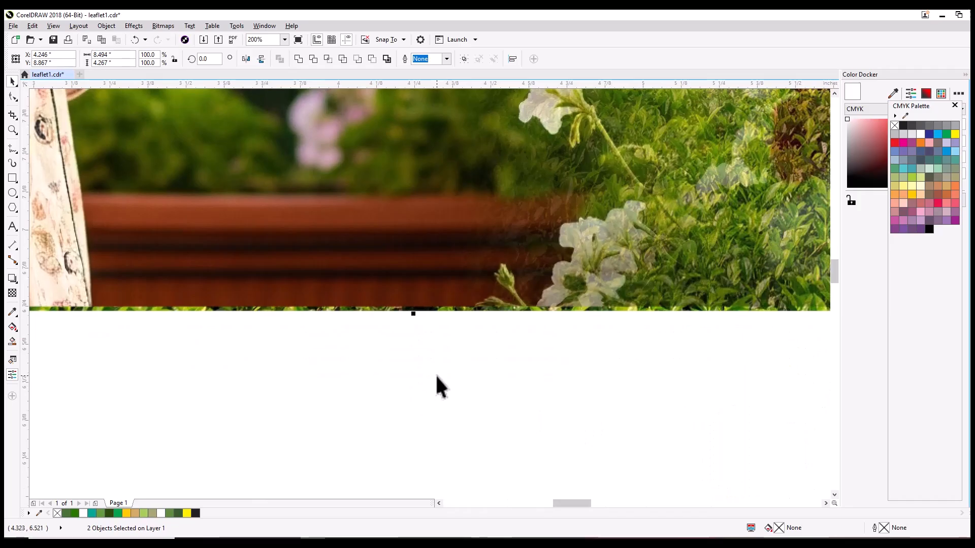
left_click(444, 385)
left_click(315, 267)
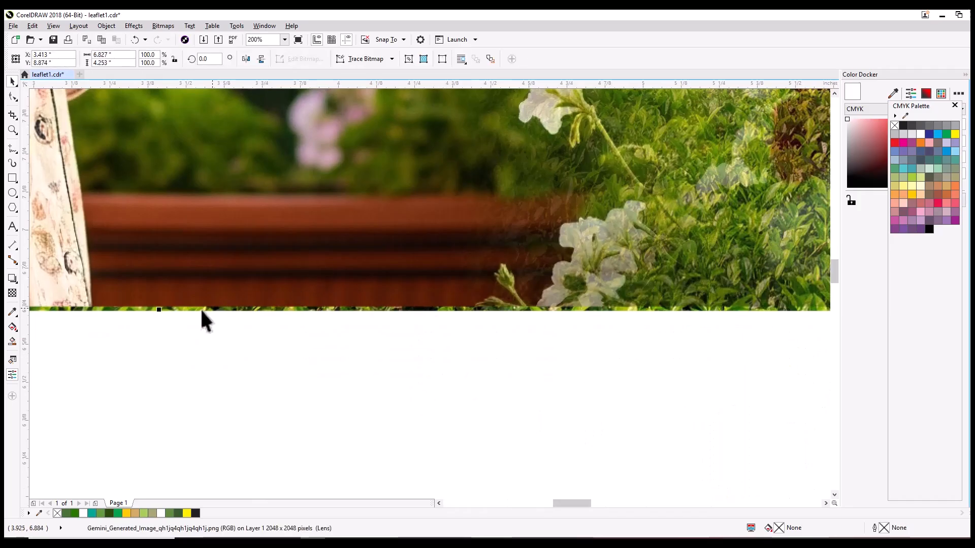
left_click_drag(161, 310, 161, 315)
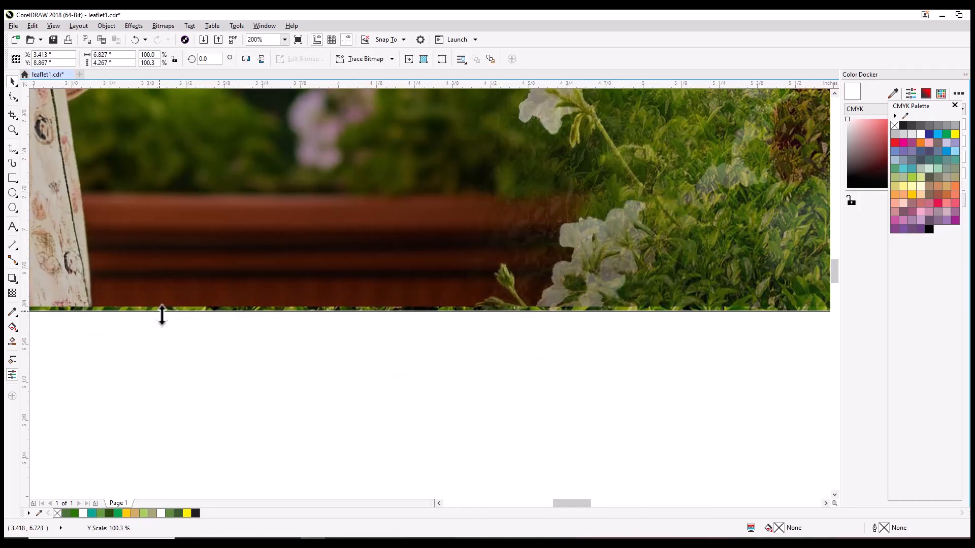
scroll(318, 361, "down", 3)
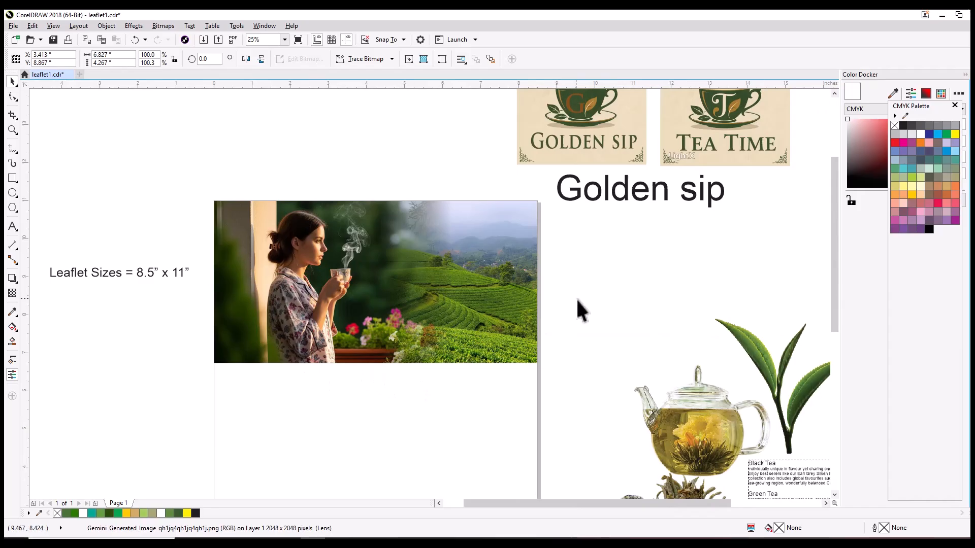
Compare the height values of the tea plantation photo and the photo of the woman.
left_click(581, 310)
left_click(517, 231)
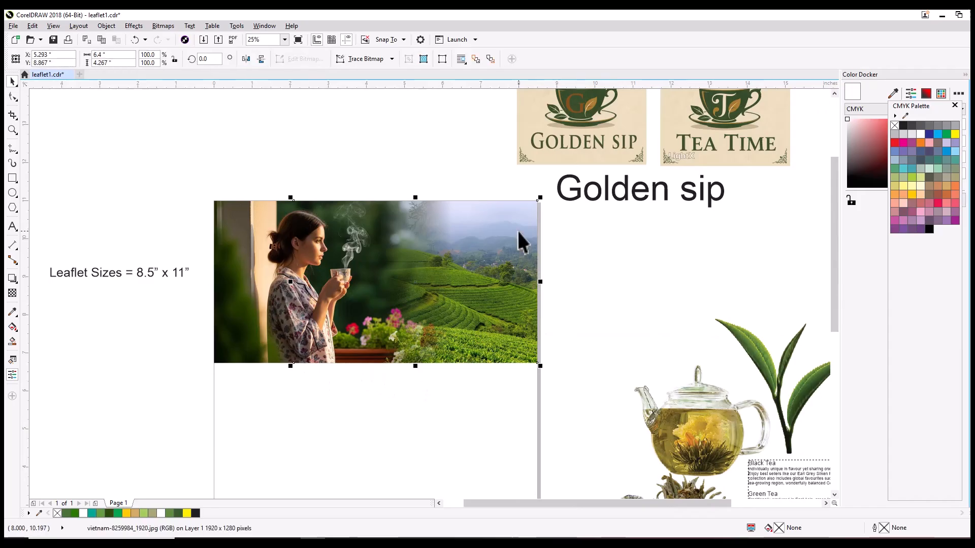
left_click(118, 63)
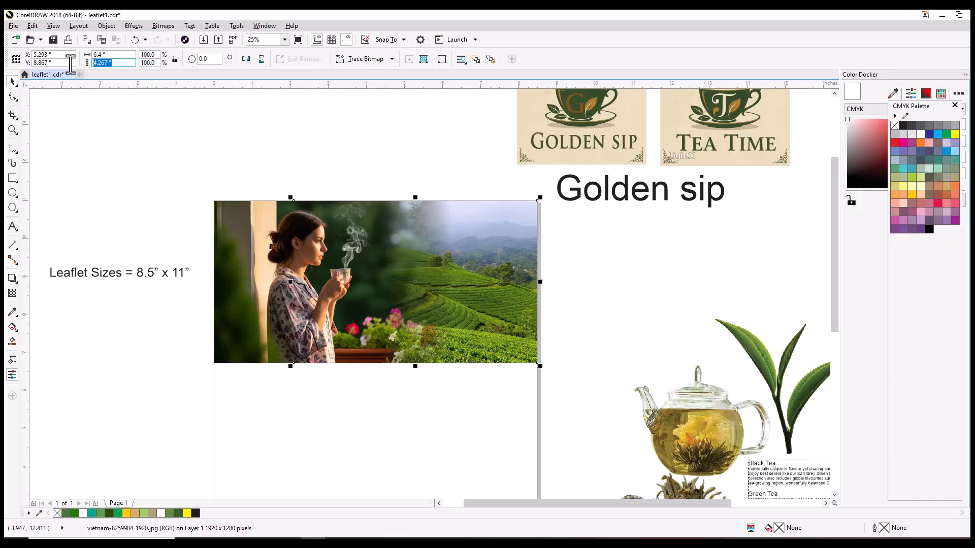
right_click(101, 62)
left_click(167, 97)
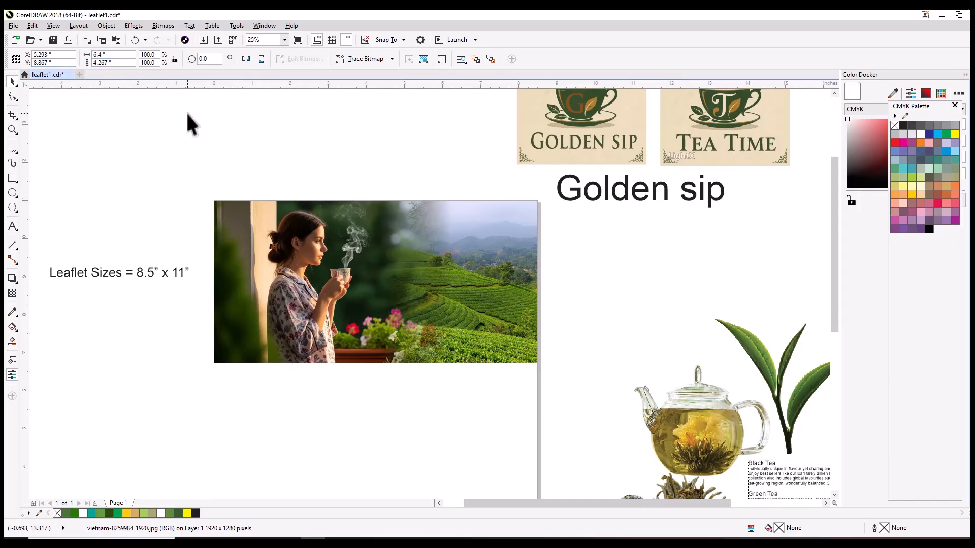
left_click(198, 135)
left_click(307, 239)
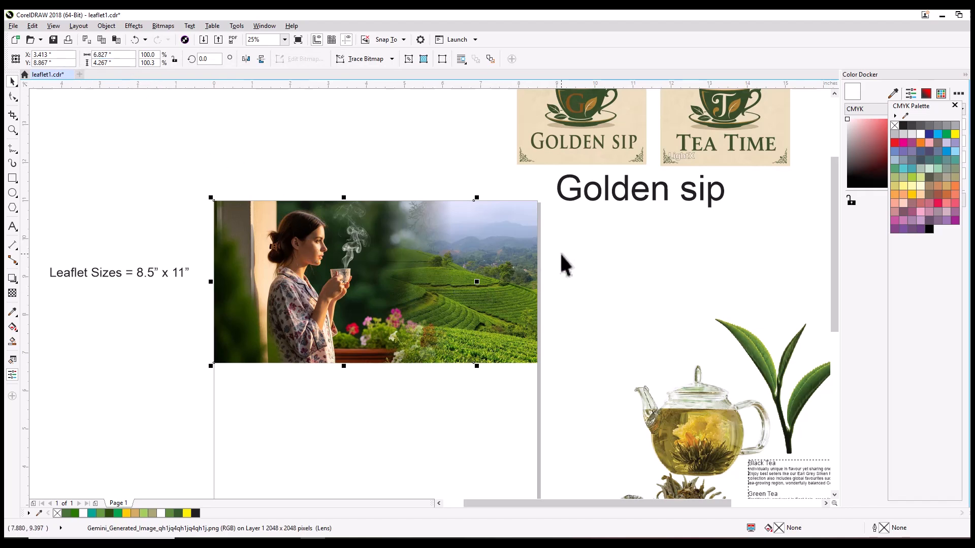
left_click(530, 248)
left_click(517, 242)
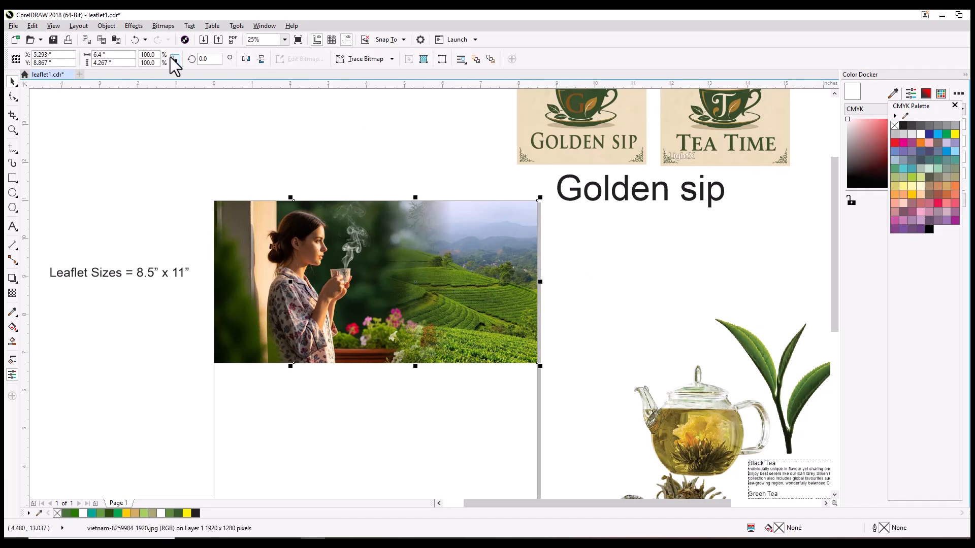
left_click(129, 63)
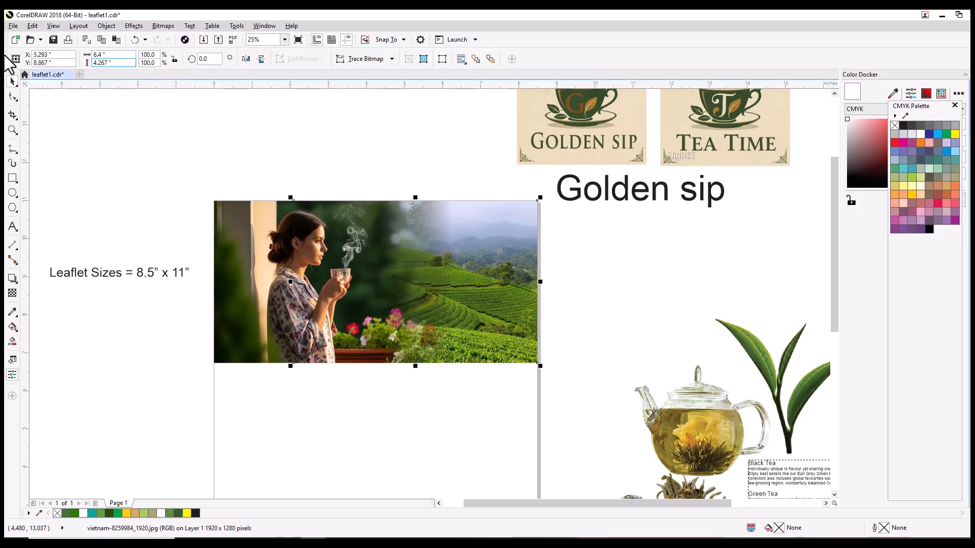
left_click(254, 239)
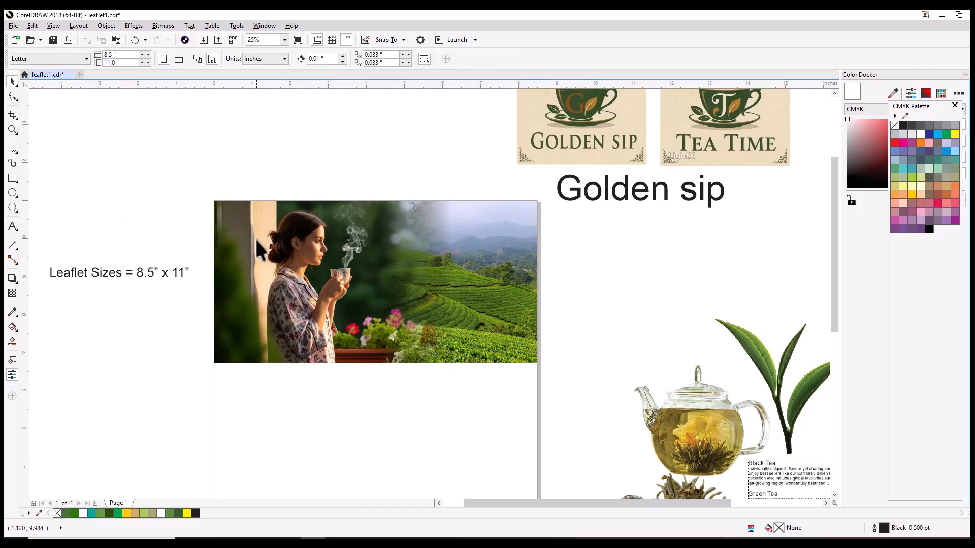
left_click(123, 63)
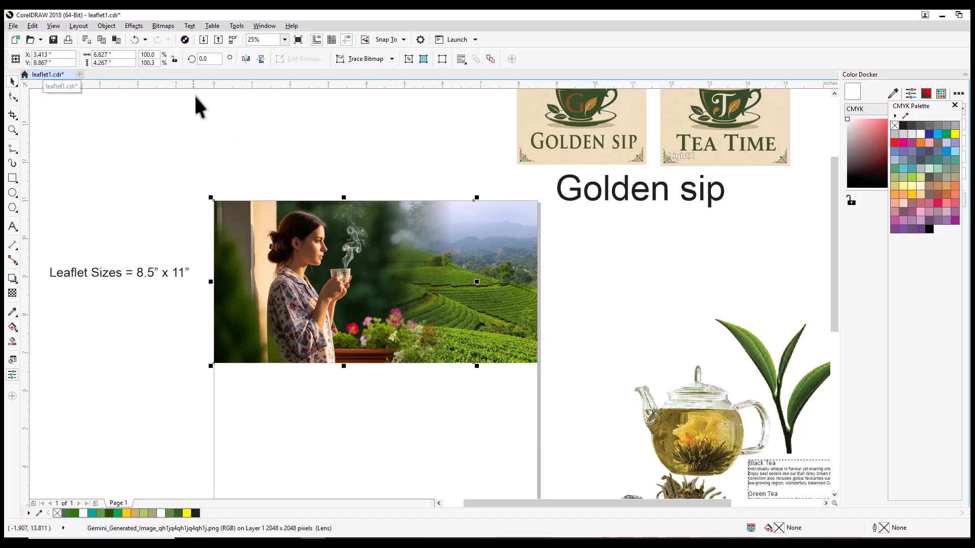
left_click(271, 141)
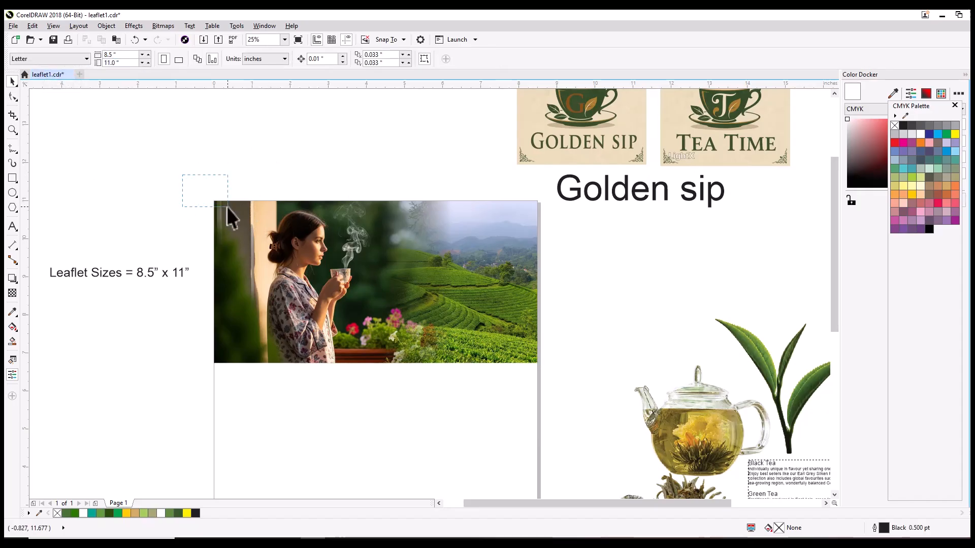
left_click_drag(593, 385, 574, 400)
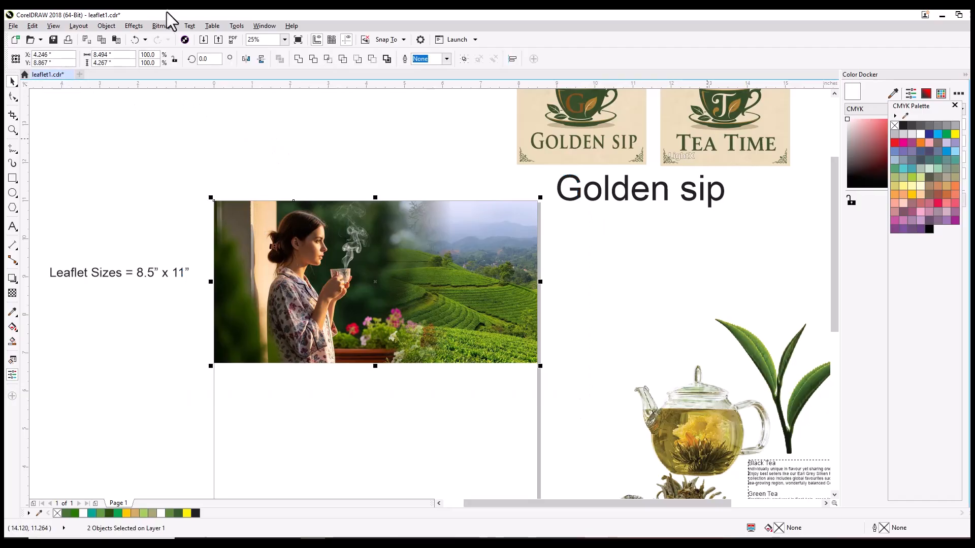
left_click(105, 26)
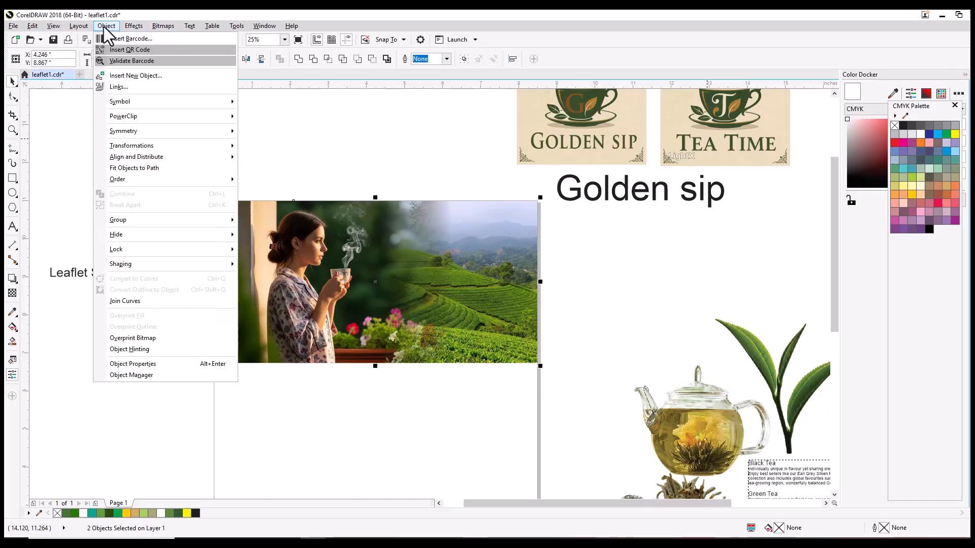
mouse_move(134, 26)
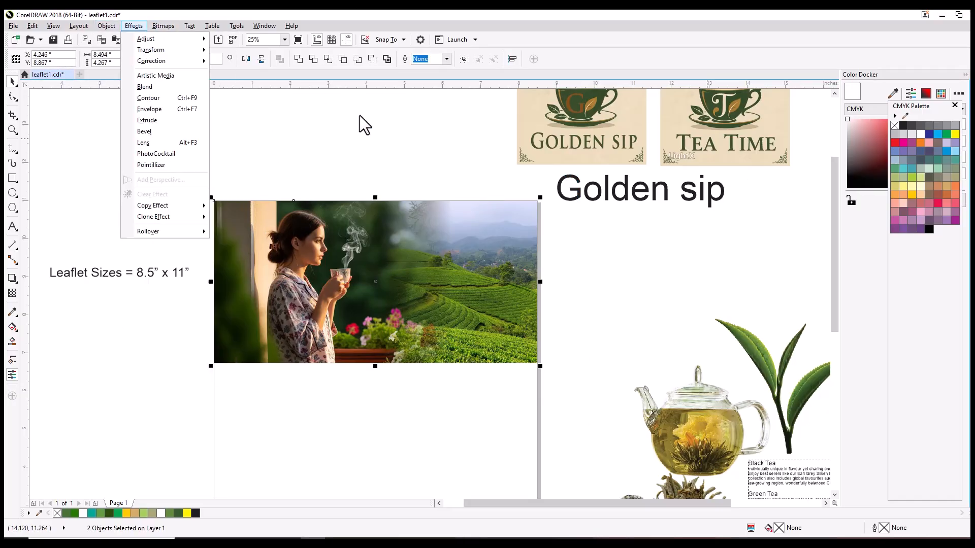
left_click(166, 26)
left_click(166, 27)
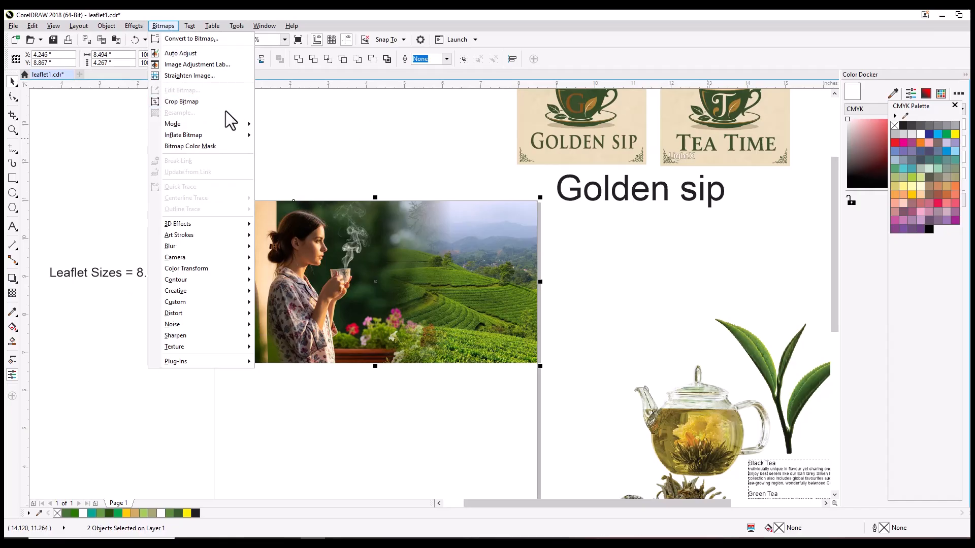
left_click(203, 40)
left_click_drag(525, 215, 642, 250)
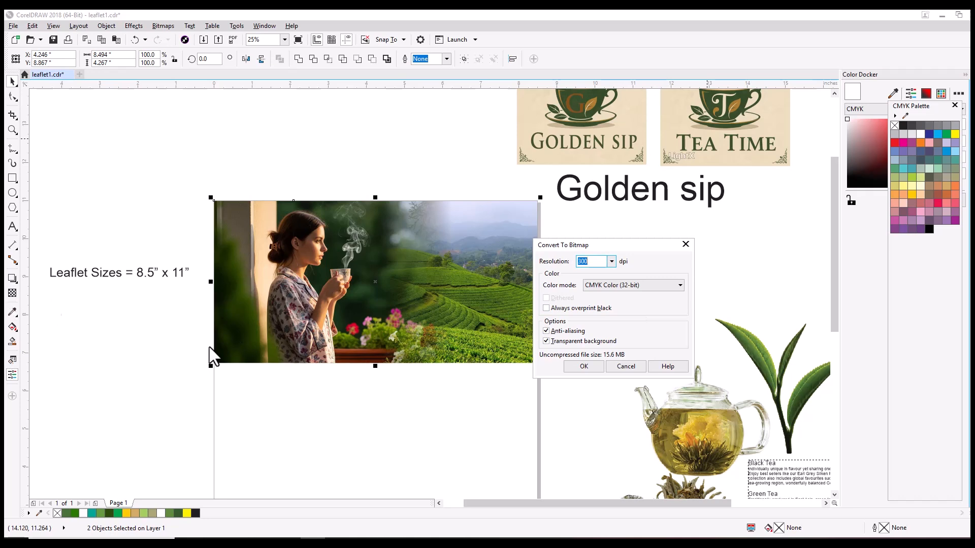
left_click(686, 245)
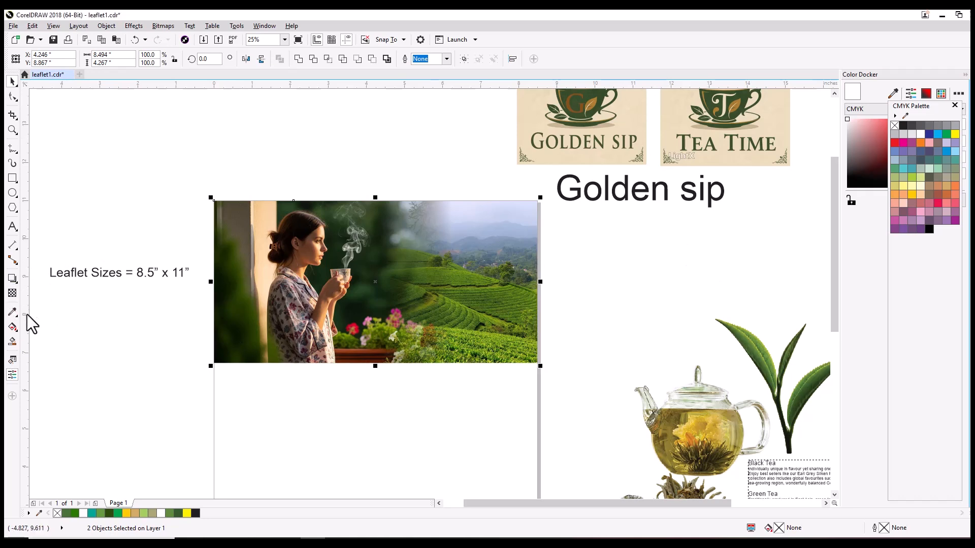
left_click(12, 311)
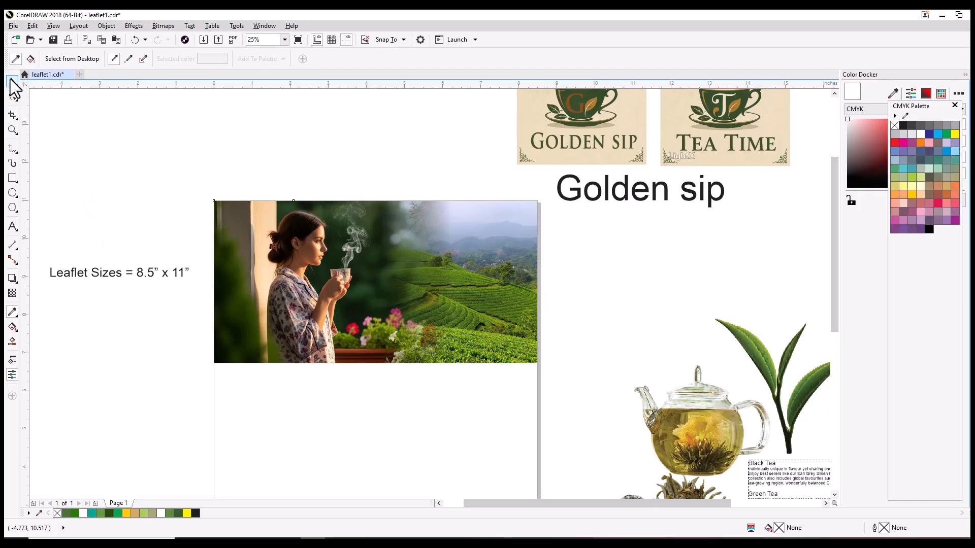
key("Escape")
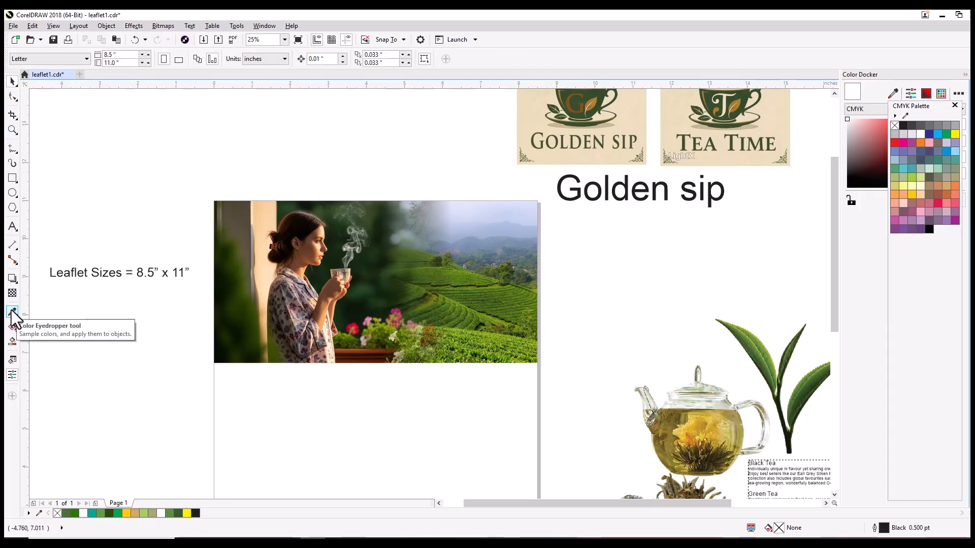
left_click(13, 130)
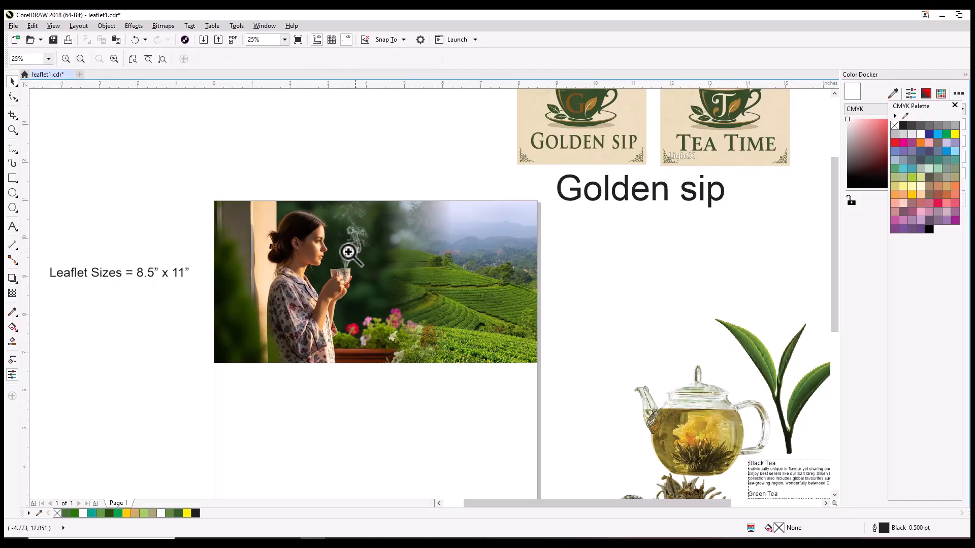
left_click(496, 361)
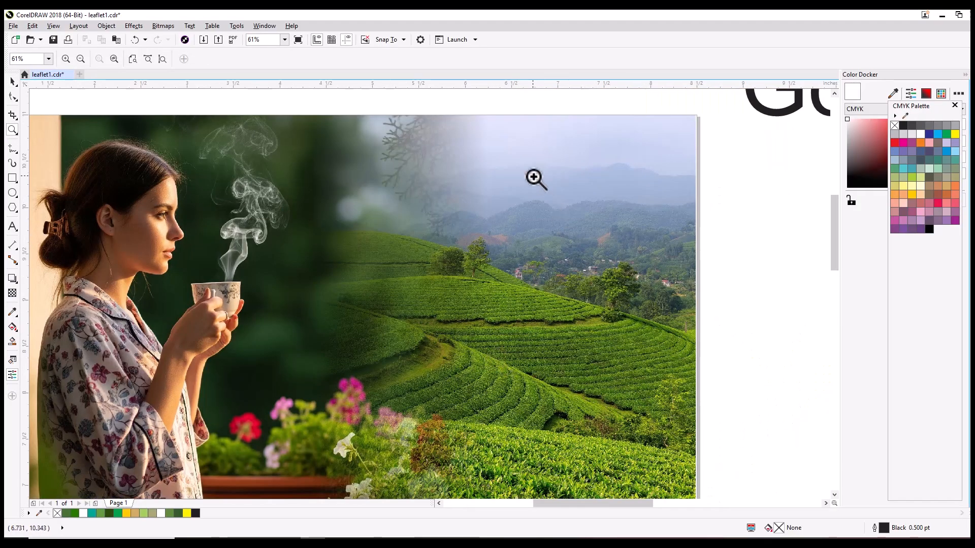
right_click(535, 178)
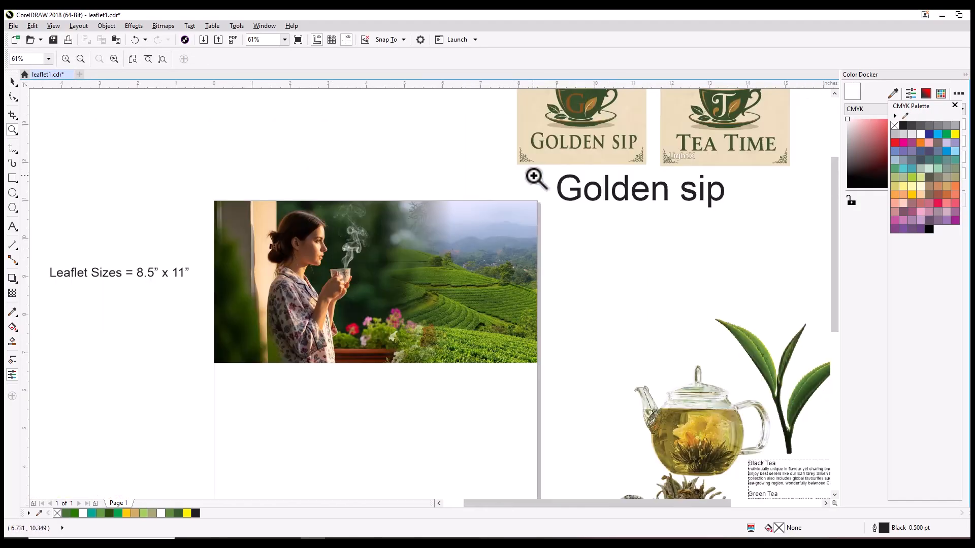
left_click(12, 81)
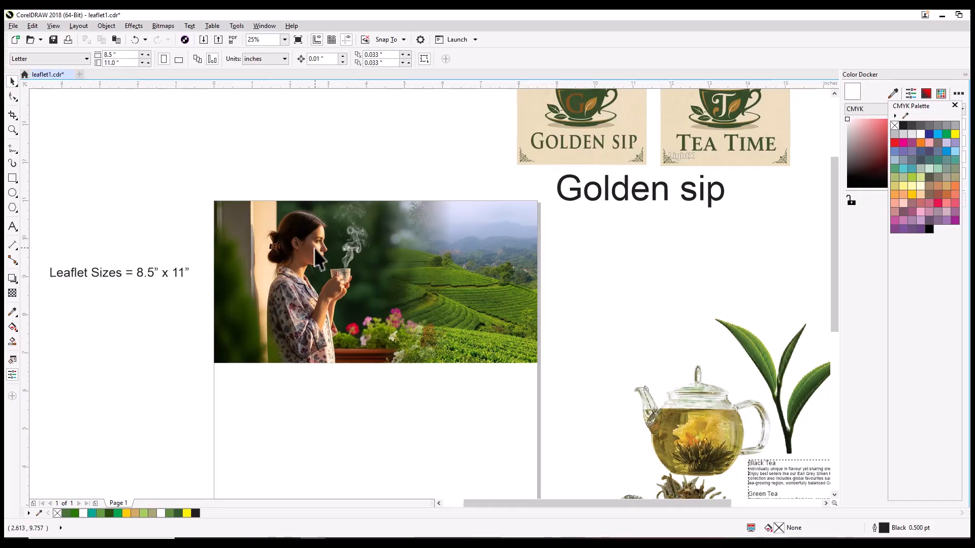
Convert the photo of the woman and the tea plantation photo together into one 300 dpi CMYK bitmap with anti-aliasing and transparent background.
left_click_drag(313, 248, 408, 196)
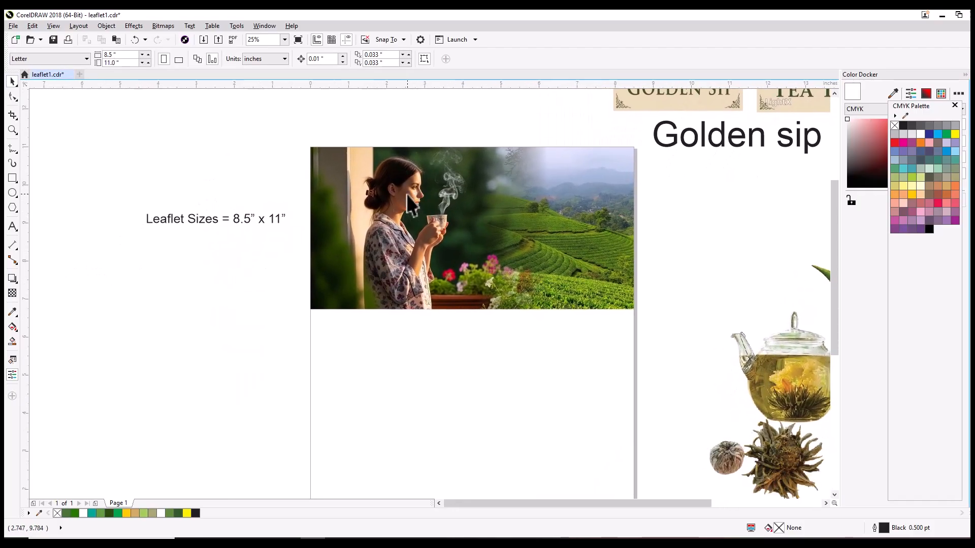
left_click_drag(301, 137, 664, 345)
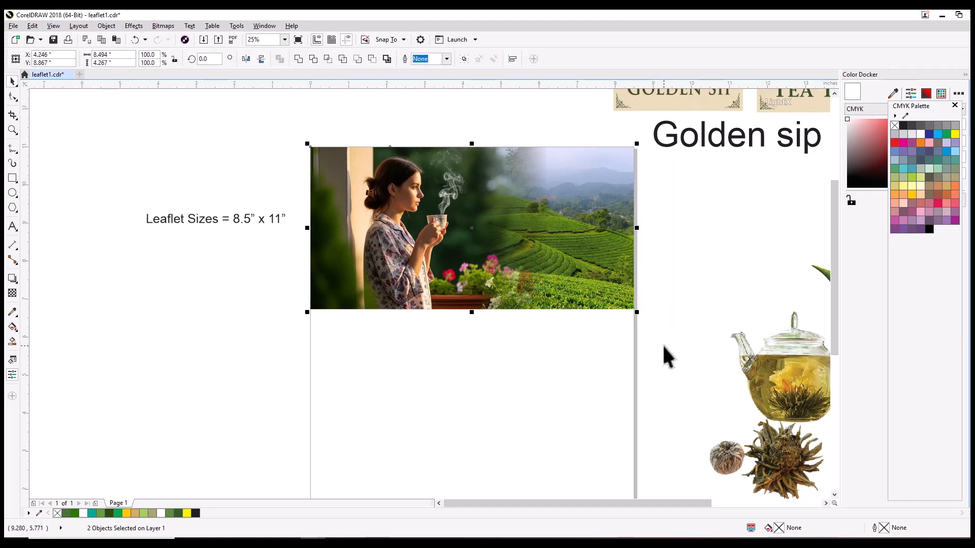
left_click(163, 26)
left_click(175, 38)
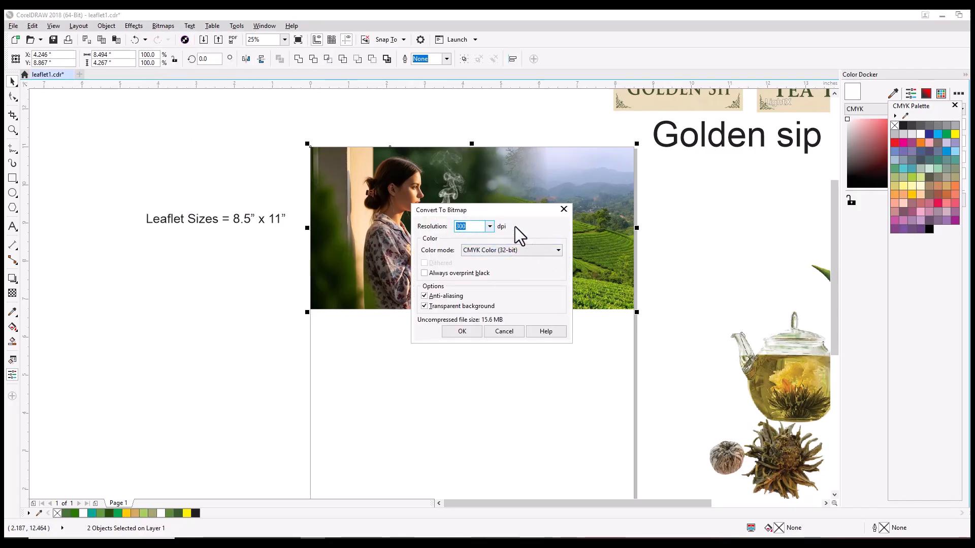
left_click_drag(510, 212, 488, 123)
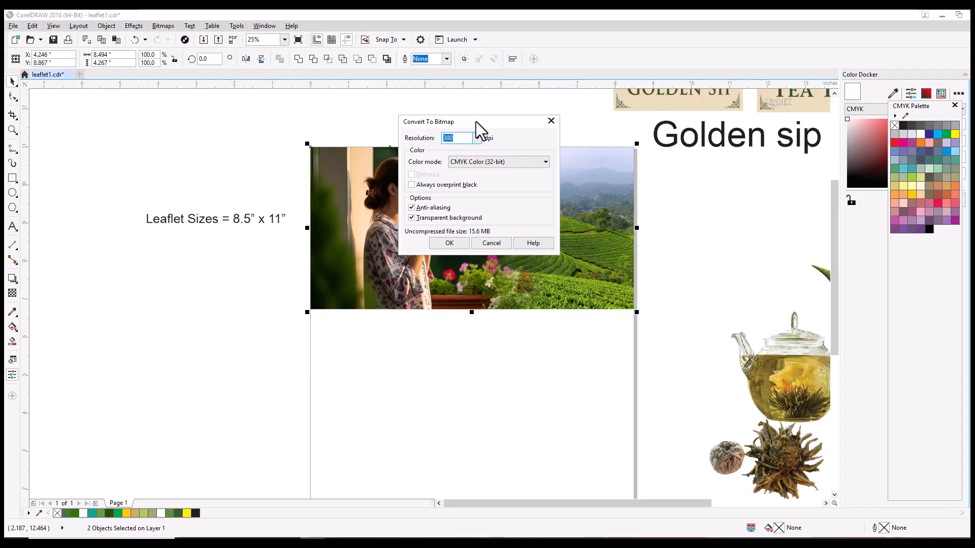
left_click_drag(477, 120, 498, 124)
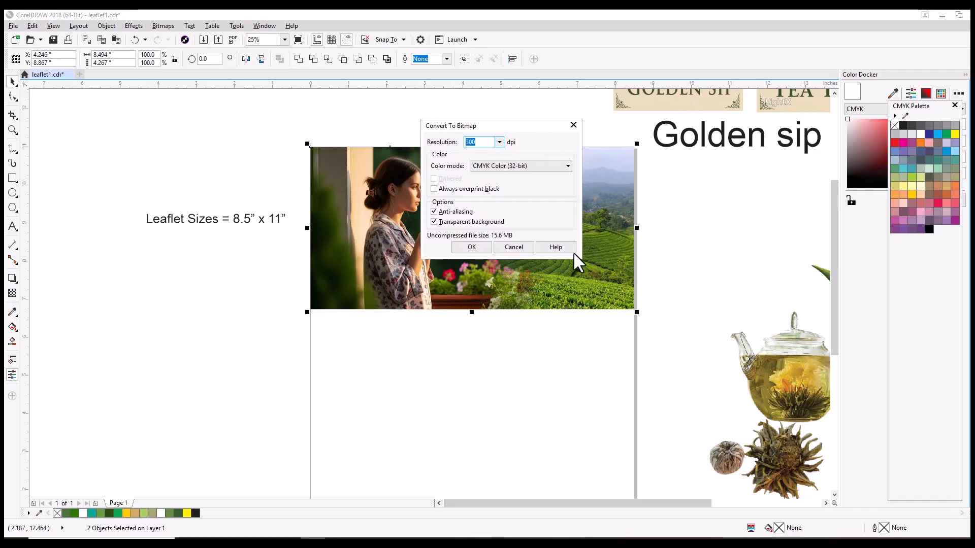
left_click(471, 247)
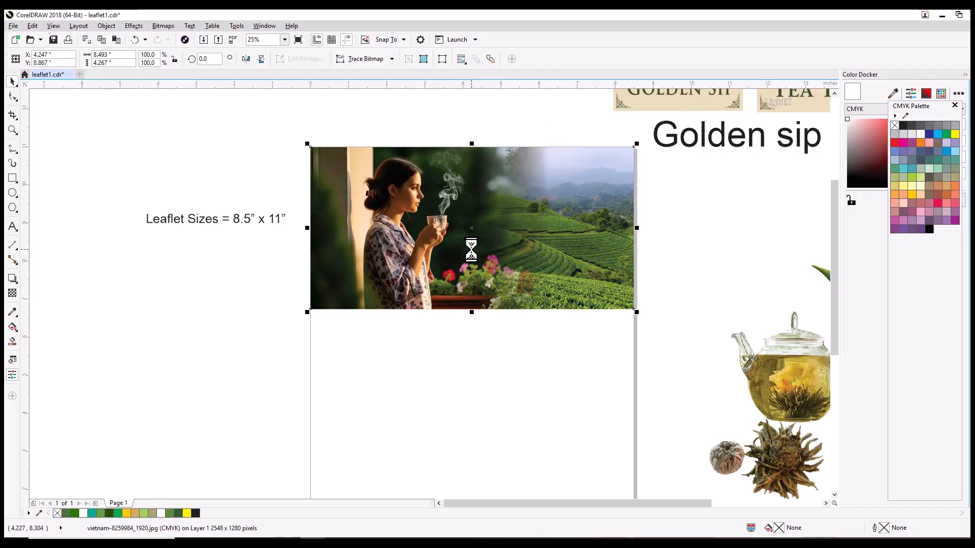
Nudge the merged header bitmap slightly up and to the right, to X 4.26 and Y 8.878 inches.
mouse_move(563, 269)
left_mouse_down()
mouse_move(724, 272)
mouse_move(627, 299)
mouse_move(548, 274)
mouse_move(562, 264)
left_mouse_up()
left_click_drag(535, 220, 520, 208)
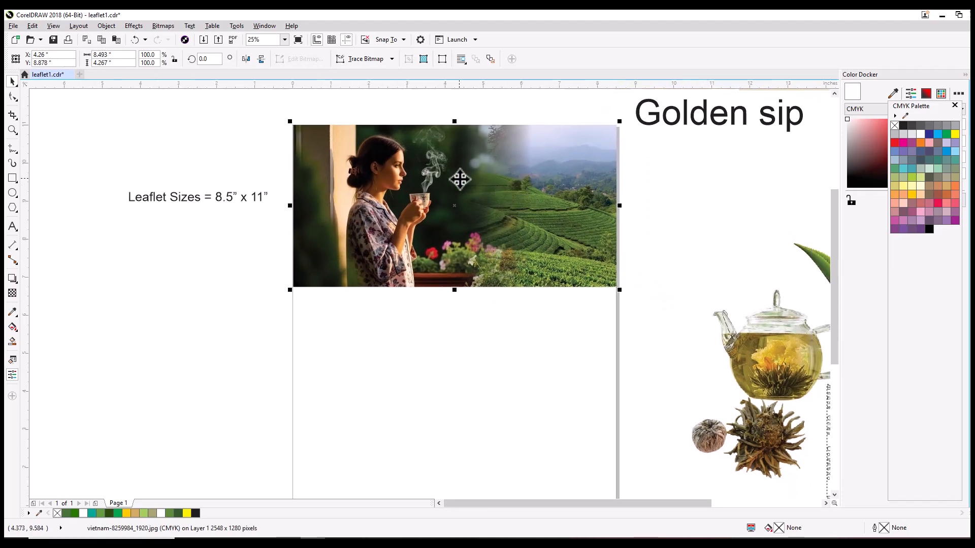
scroll(461, 183, "up", 2)
scroll(457, 196, "down", 2)
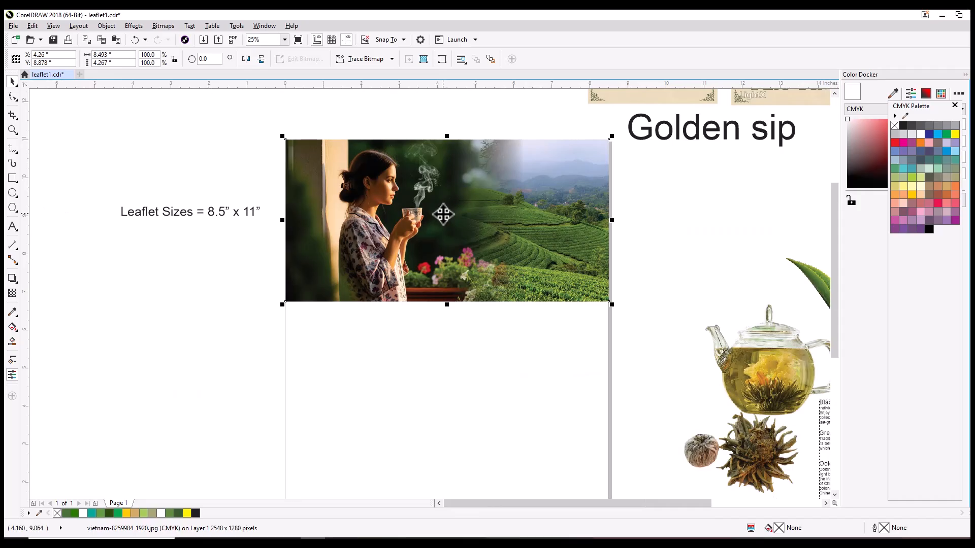
Add a node midway along the header bitmap's bottom edge, convert the left segment to a curve and bend it upward into an arch.
left_click(12, 96)
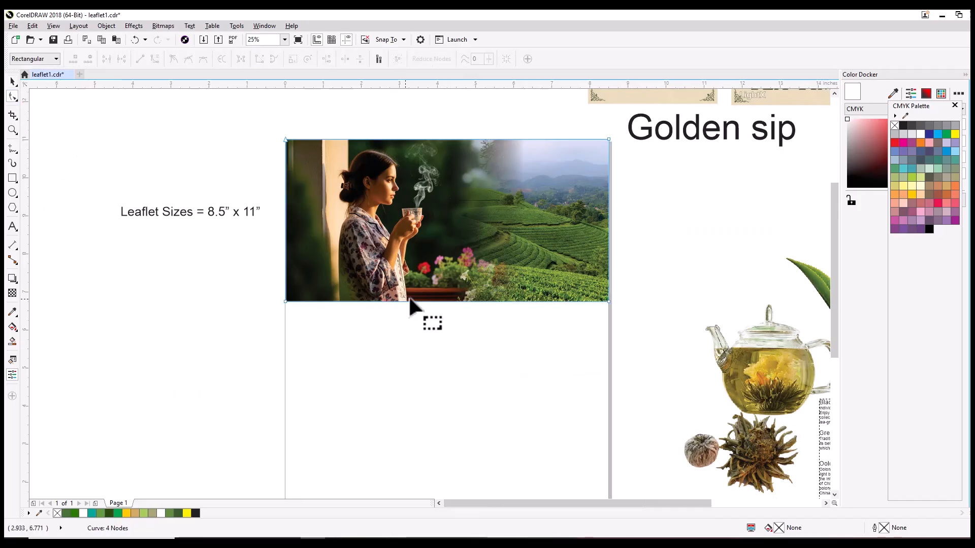
double_click(452, 302)
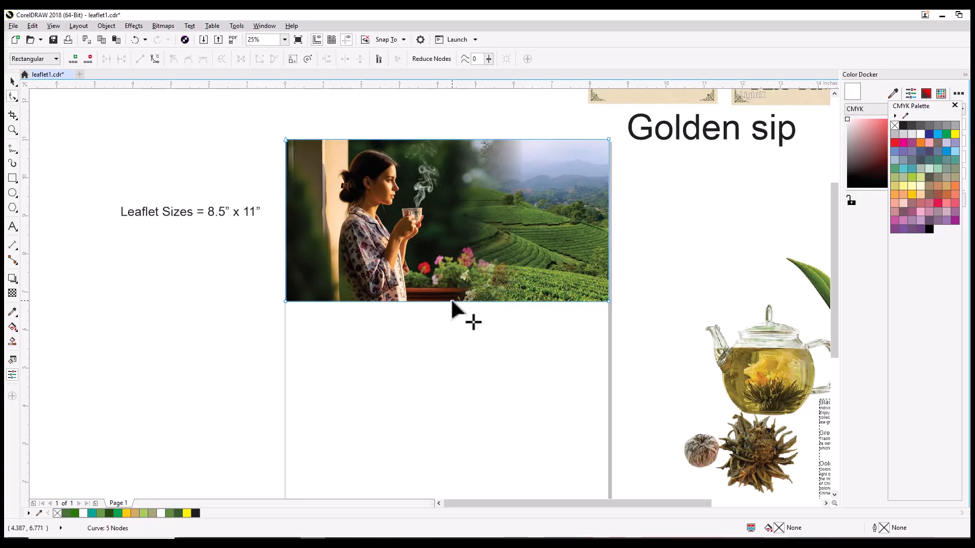
right_click(378, 303)
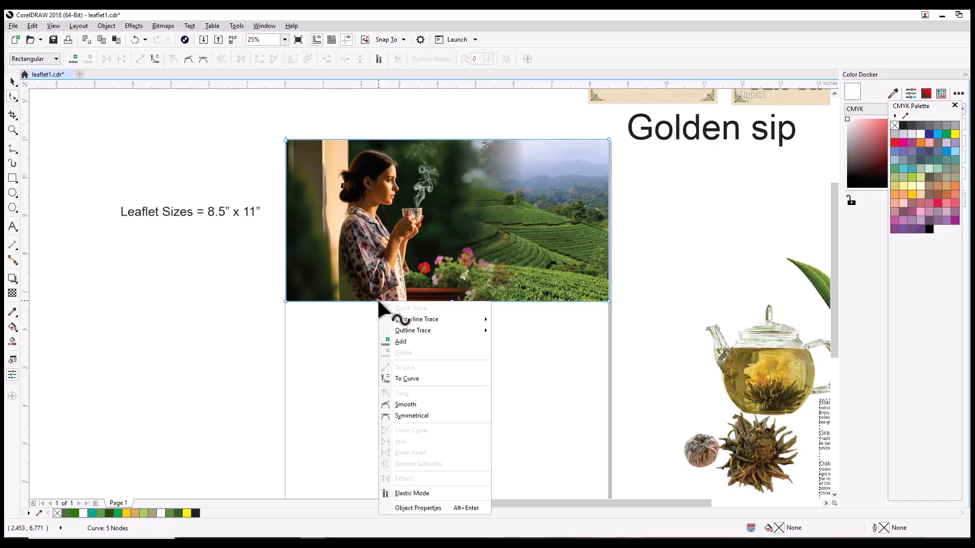
left_click(427, 382)
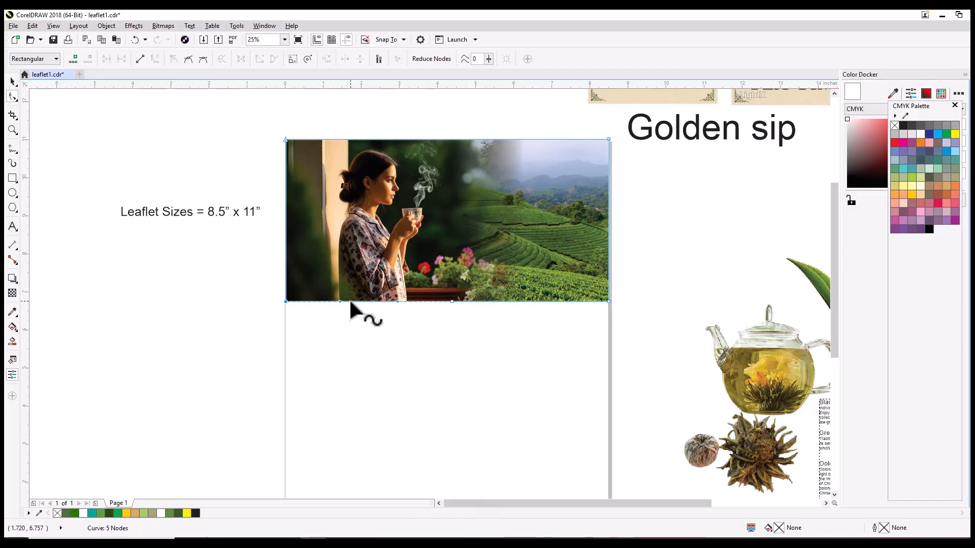
left_click_drag(351, 303, 353, 271)
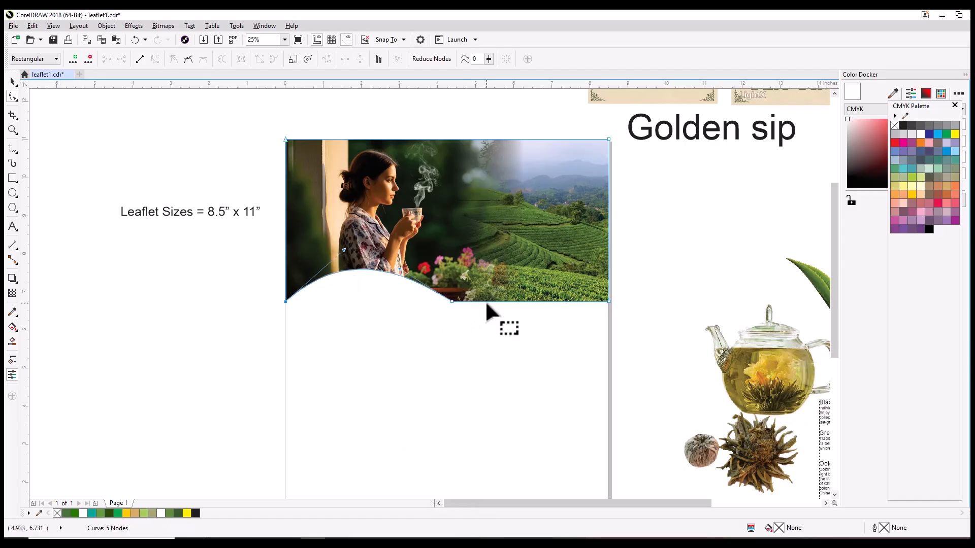
Convert the right segment of the bottom edge to a curve, bow it slightly downward, and flatten the left arch to form a gentle wave.
right_click(537, 302)
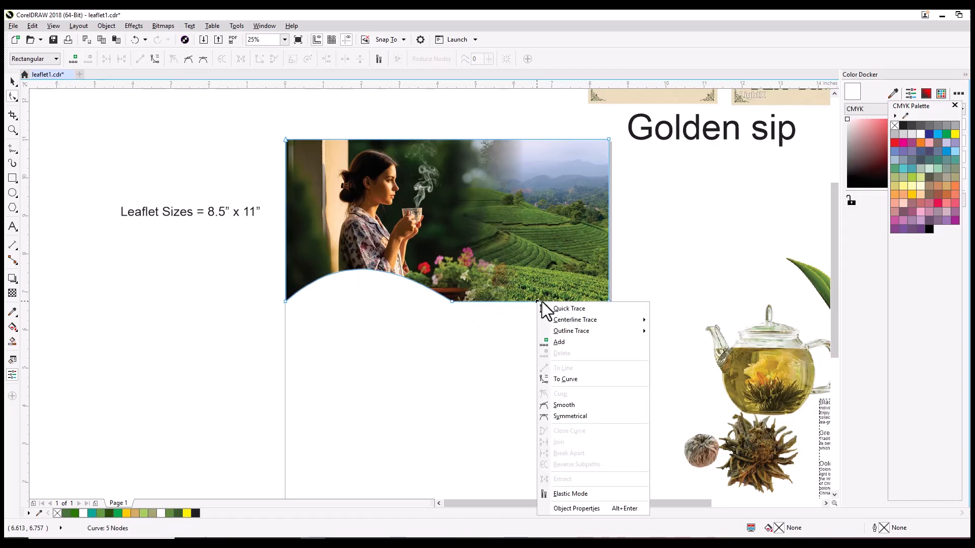
left_click(570, 379)
left_click_drag(537, 301, 539, 311)
left_click_drag(370, 272, 367, 281)
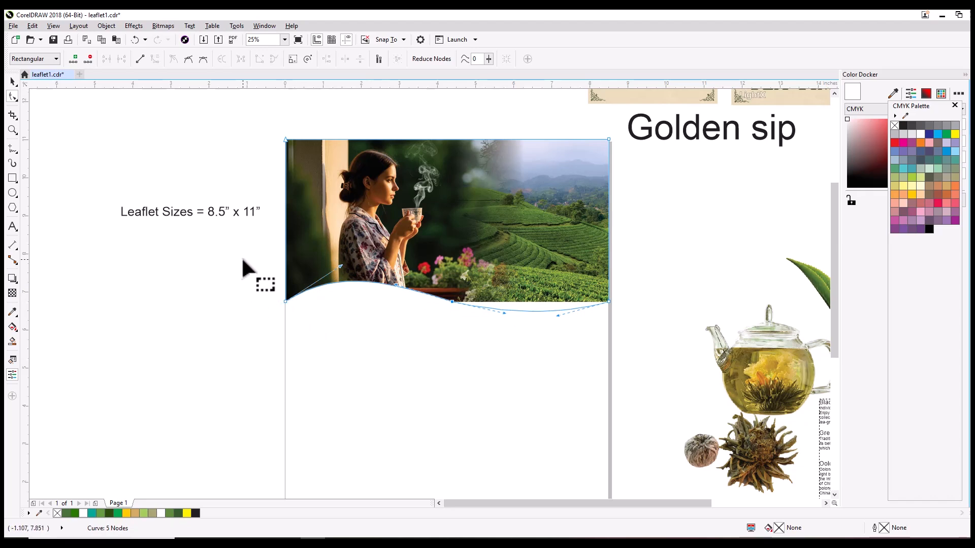
Nudge all the nodes of the header bitmap's wavy bottom edge upward together so the whole wave cuts into the image.
left_click_drag(242, 259, 642, 350)
key("Up")
key("Up")
key("Up")
key("Up")
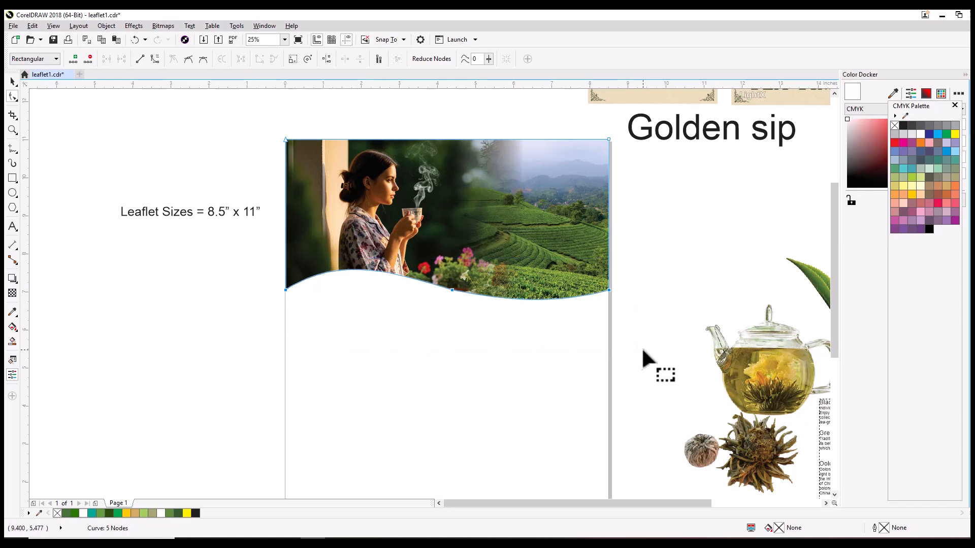
left_click(557, 372)
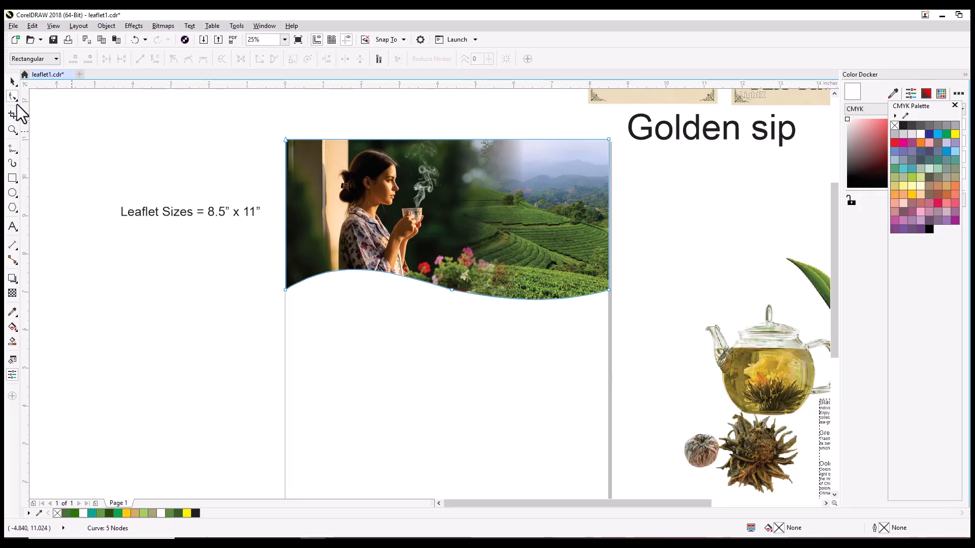
left_click(13, 81)
key("Escape")
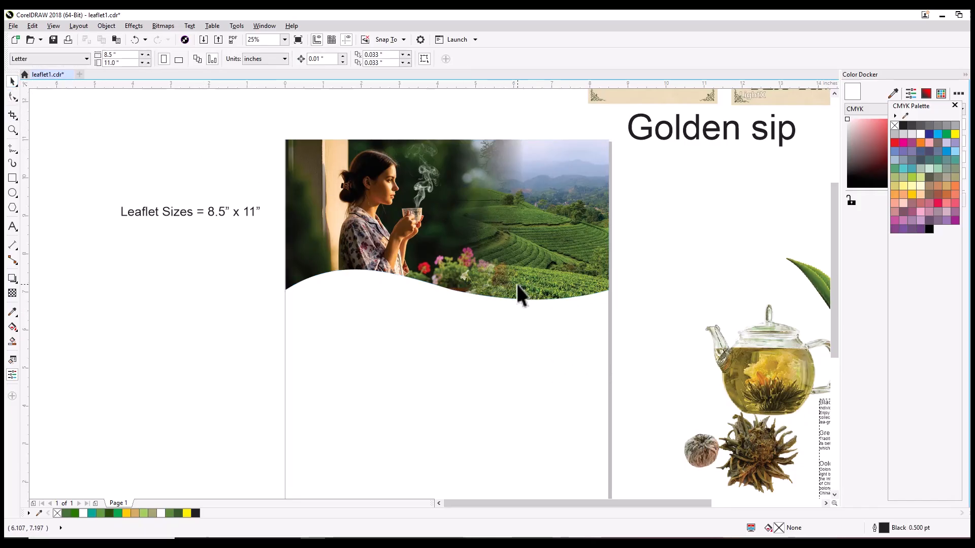
Set the header bitmap's width to 8.5 inches without altering its height.
left_click(494, 226)
left_click(441, 361)
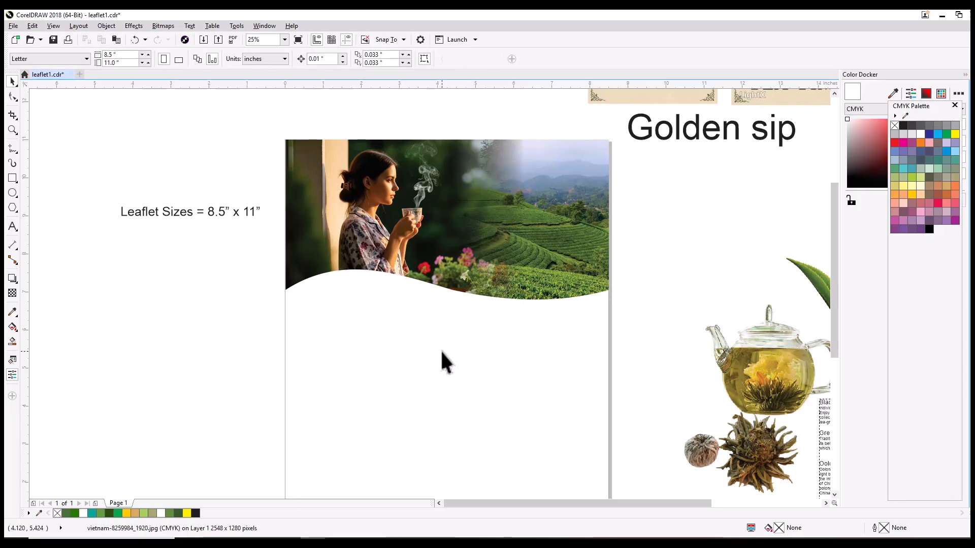
left_click(412, 212)
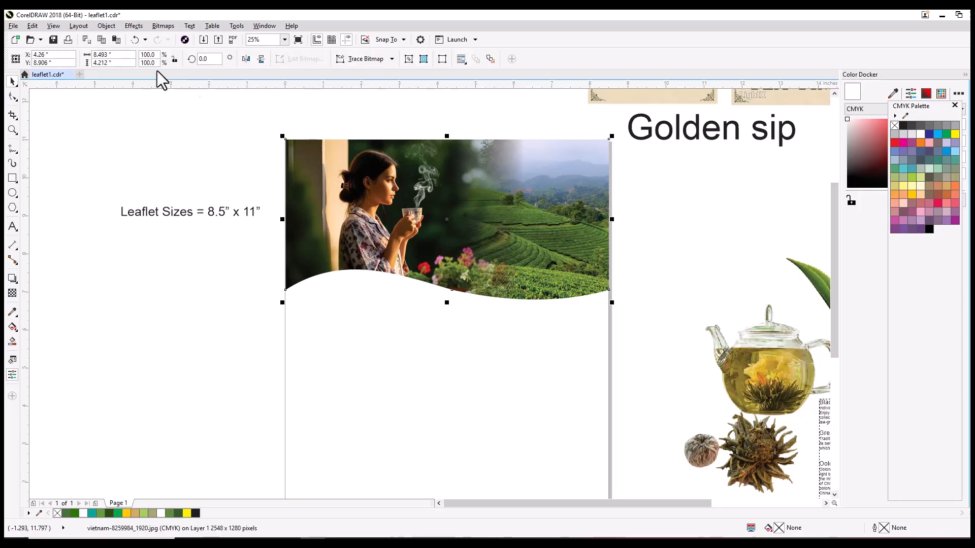
left_click_drag(126, 54, 7, 59)
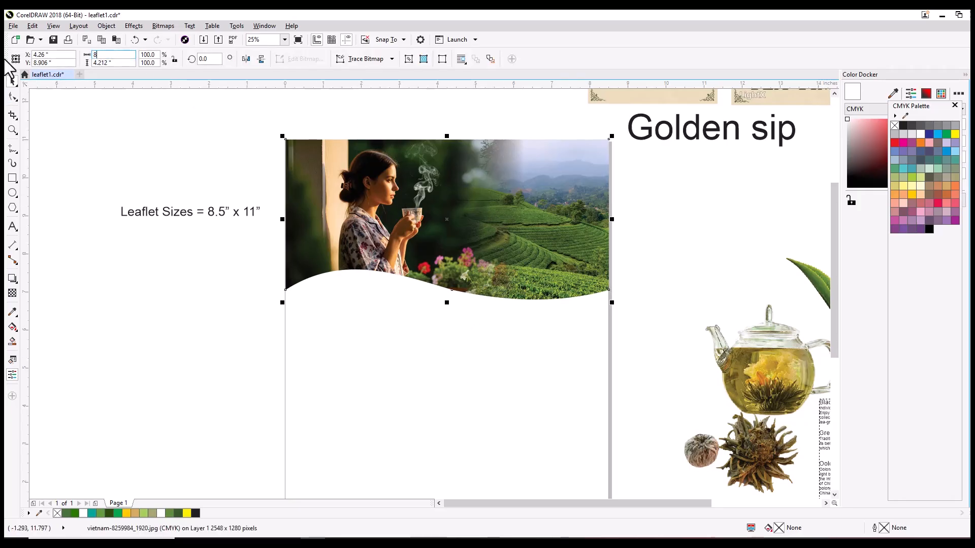
type("8.5")
key("Return")
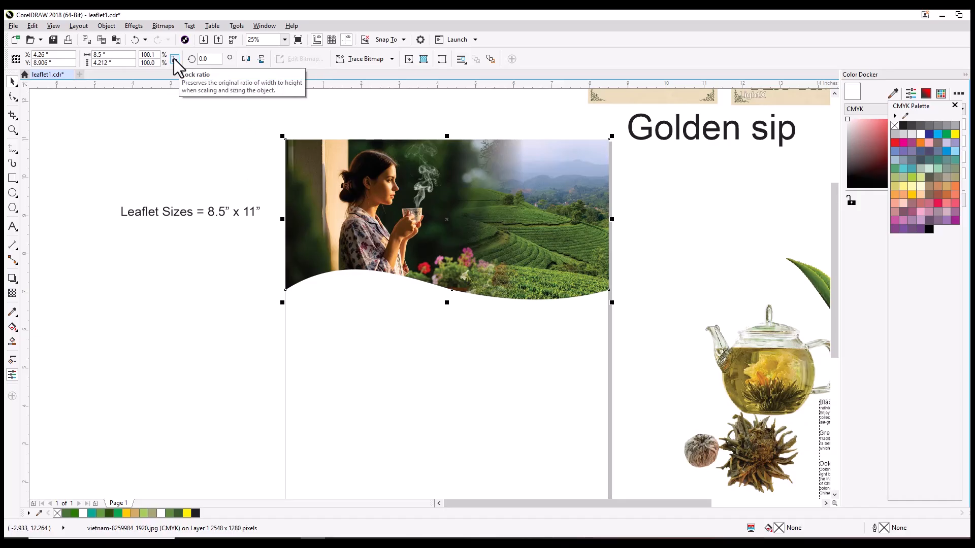
mouse_move(646, 248)
left_mouse_down()
mouse_move(655, 274)
mouse_move(651, 267)
left_mouse_up()
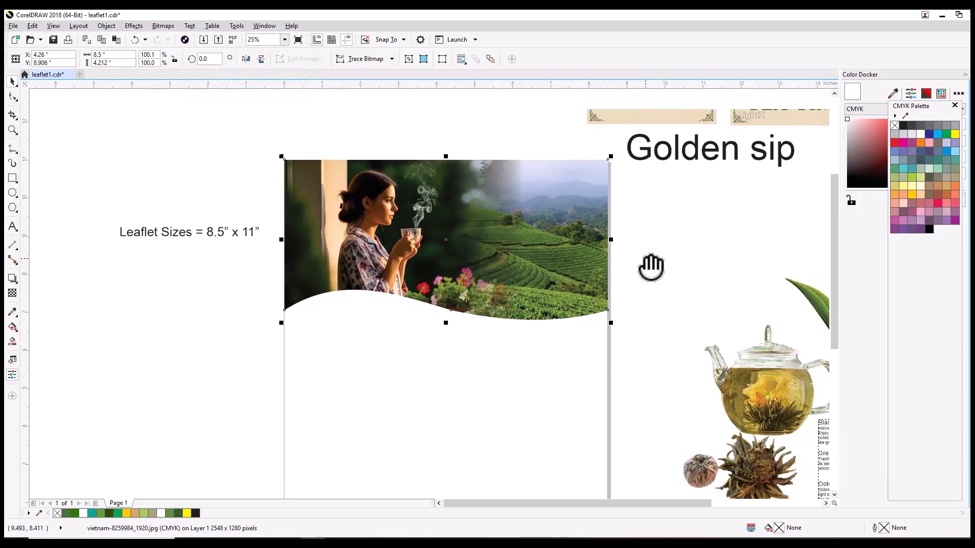
Place the Golden sip text just below the header image, near the page's left edge, scaled to about 2.95 inches wide.
scroll(562, 169, "up", 1)
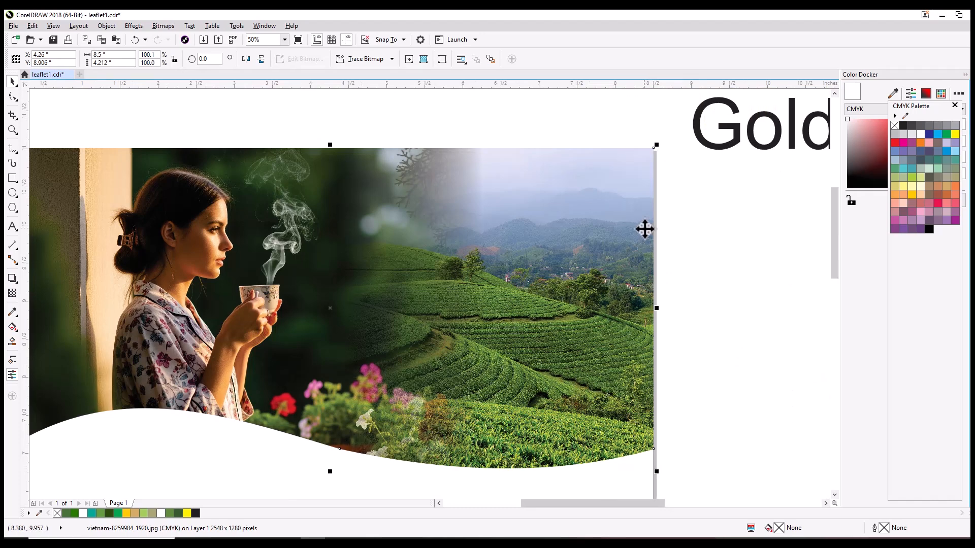
left_click_drag(676, 246, 707, 233)
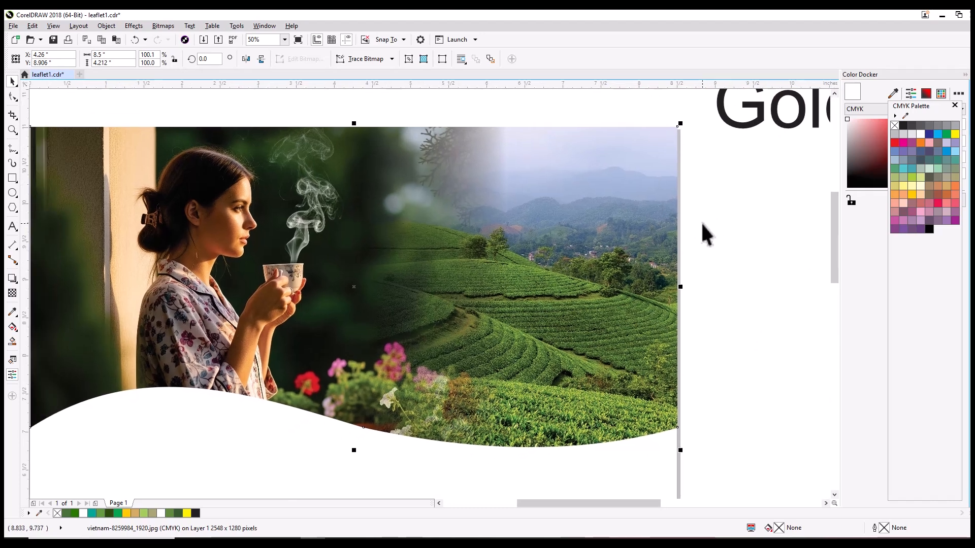
left_click_drag(711, 242, 751, 236)
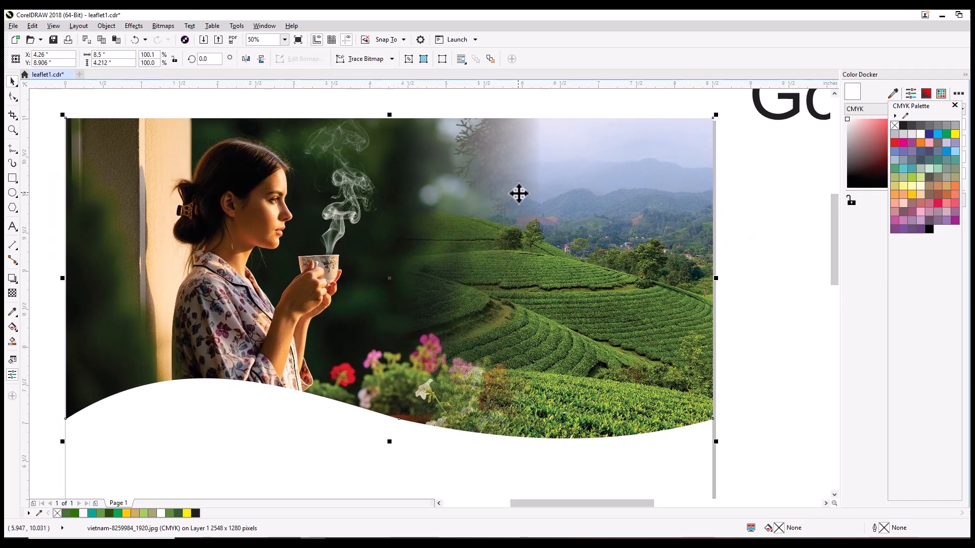
scroll(527, 196, "down", 2)
left_click(704, 250)
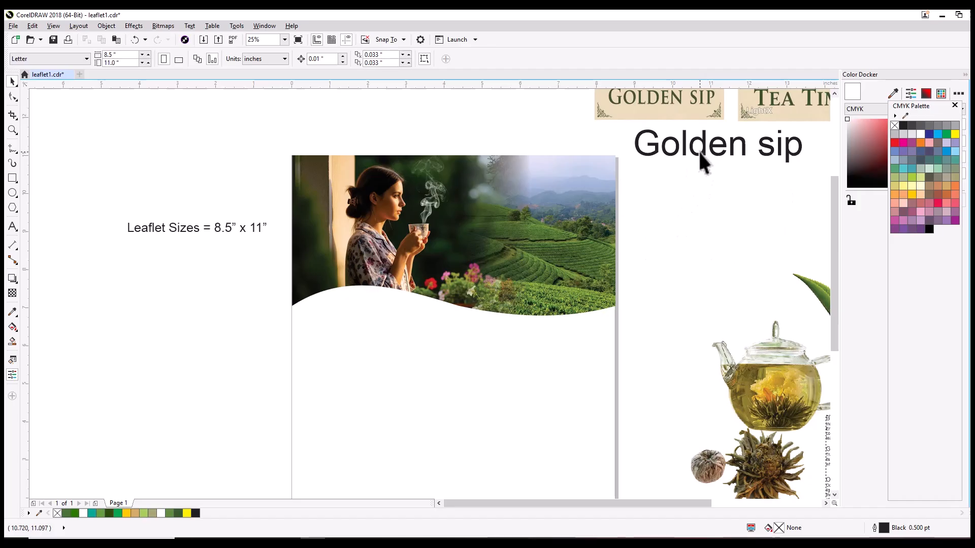
left_click_drag(700, 152, 672, 189)
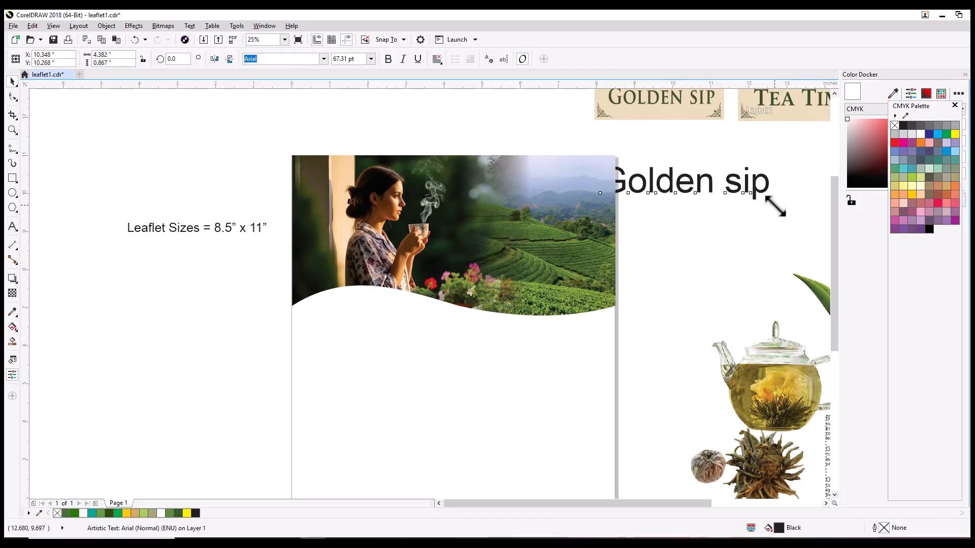
left_click_drag(774, 206, 427, 342)
left_click_drag(381, 314, 372, 345)
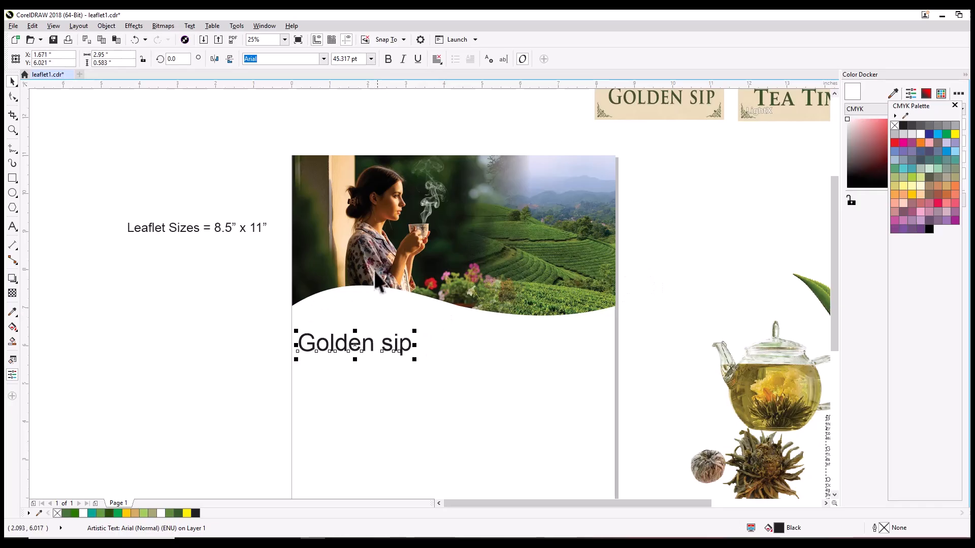
Draw an unfilled rectangle about 5.5 x 2.3 inches over the header image.
left_click(12, 177)
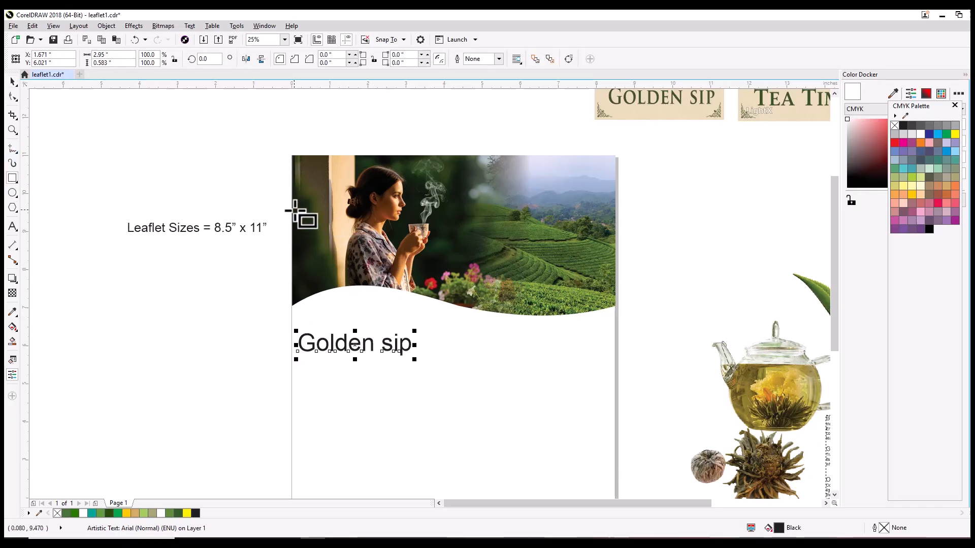
left_click_drag(315, 186, 526, 274)
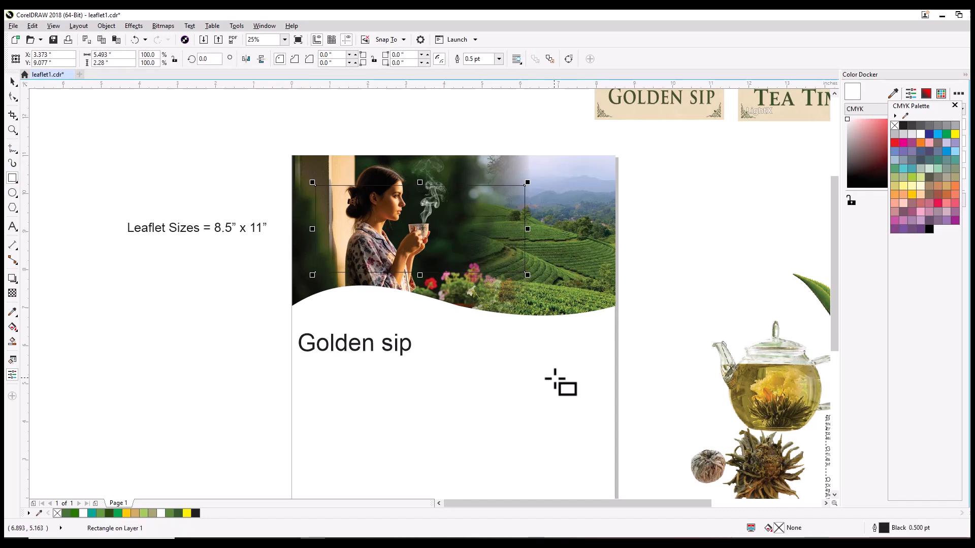
left_click(12, 81)
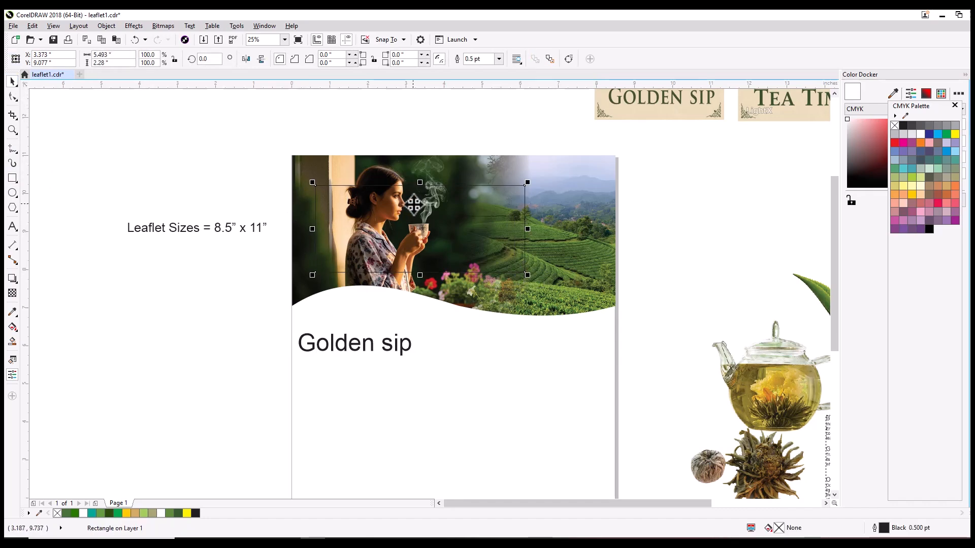
scroll(414, 205, "up", 2)
scroll(414, 203, "down", 2)
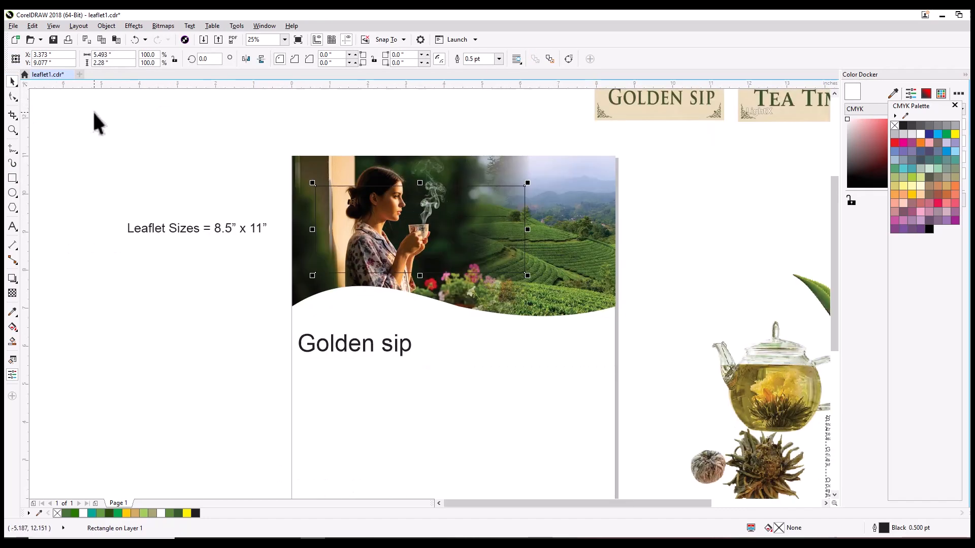
Set the rectangle's width to 8.5 inches without altering its height.
left_click(392, 360)
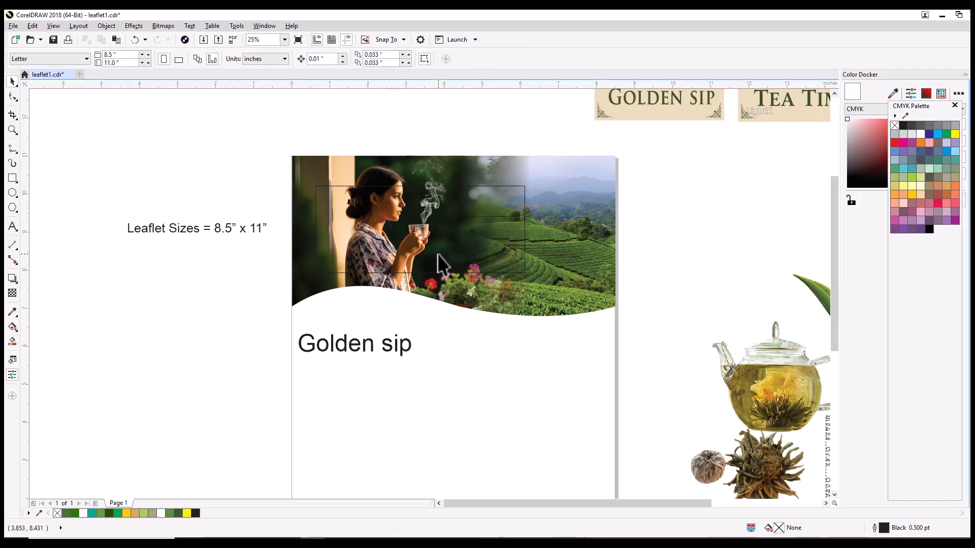
left_click(447, 231)
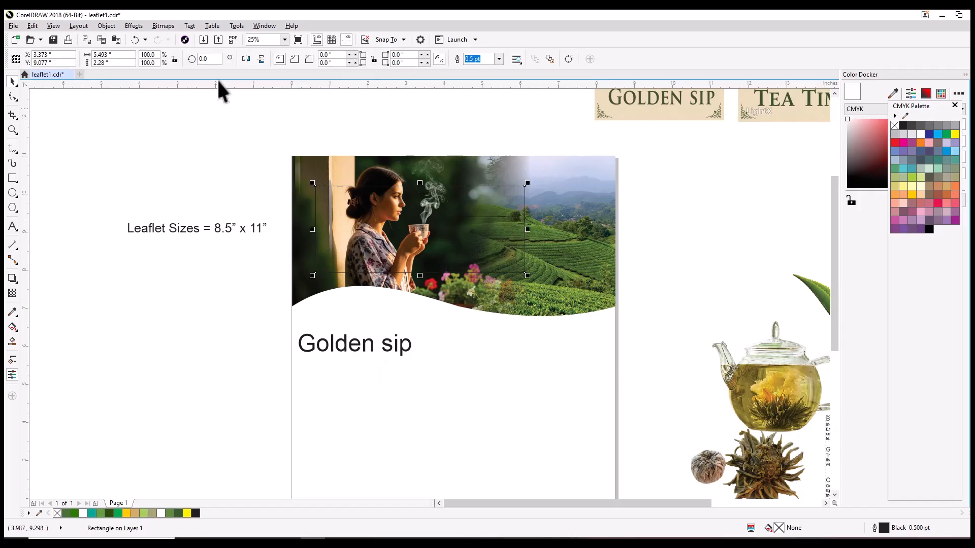
double_click(122, 57)
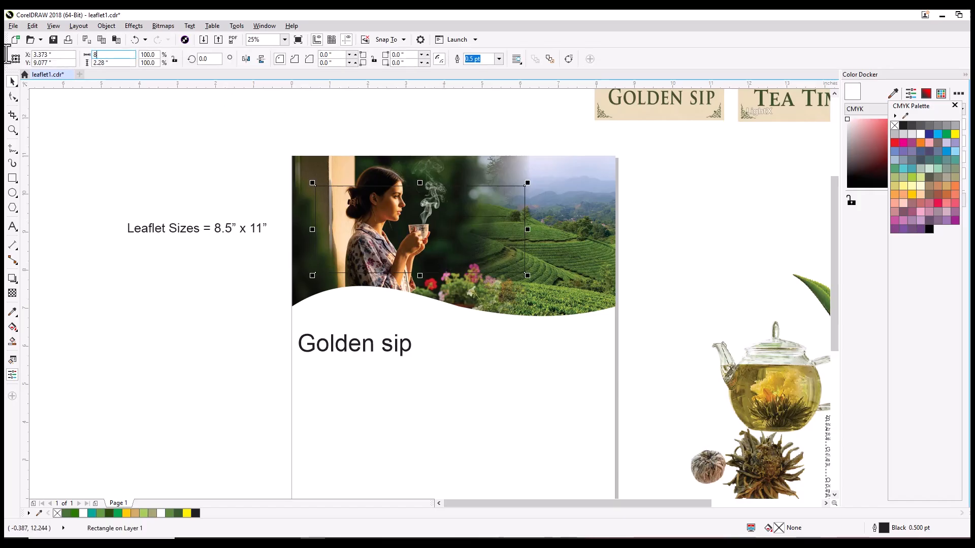
type("8.5")
key("Return")
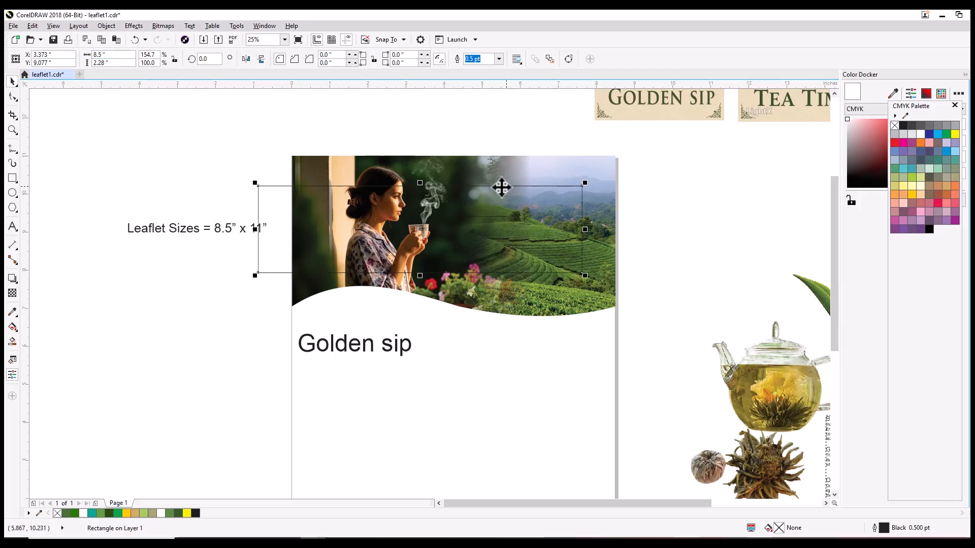
Align the rectangle's center horizontally and vertically with the header image.
left_click(483, 177, "shift")
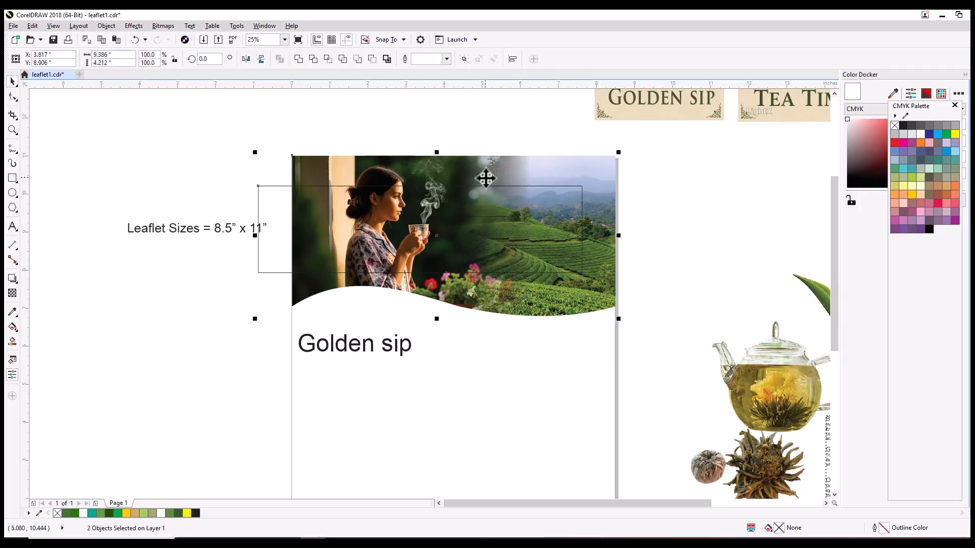
key("e")
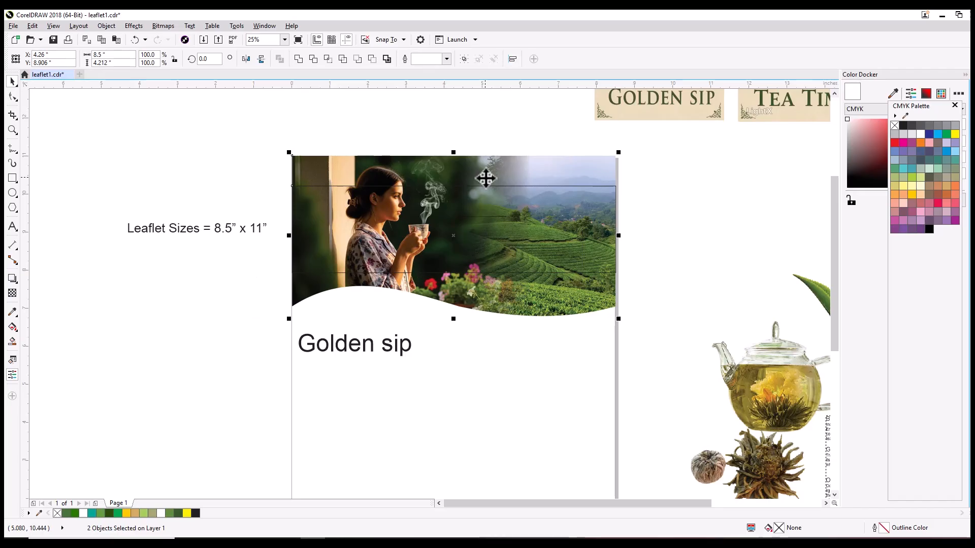
key("c")
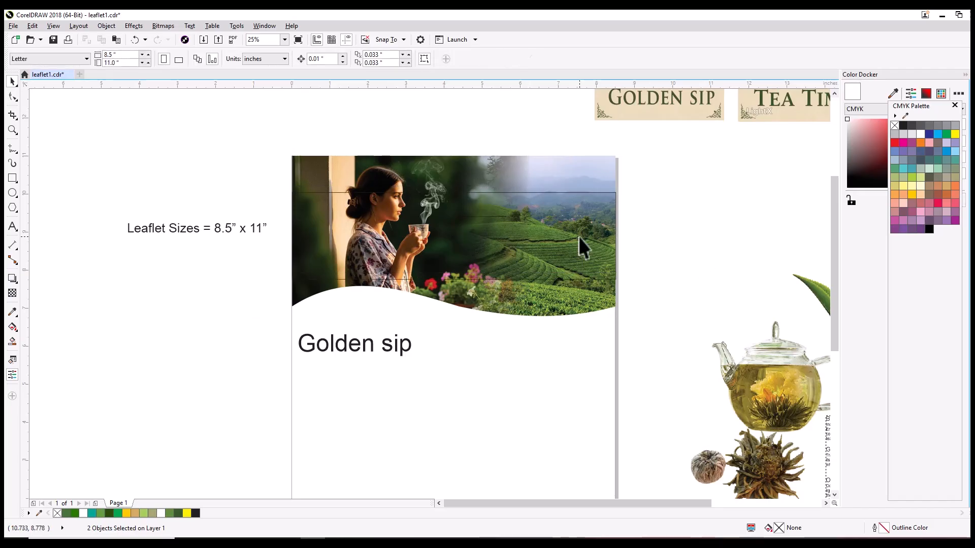
left_click(561, 229)
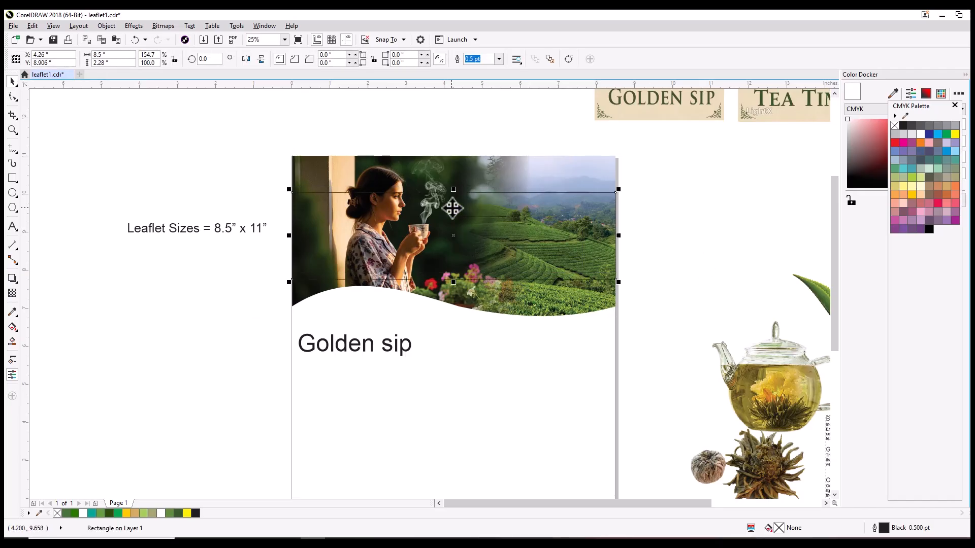
Move the rectangle straight down until its bottom edge sits just below the header's wave, above the Golden sip text.
left_click_drag(453, 208, 450, 207)
key("Down")
key("Down")
key("Down")
key("Down")
key("Down")
key("Down")
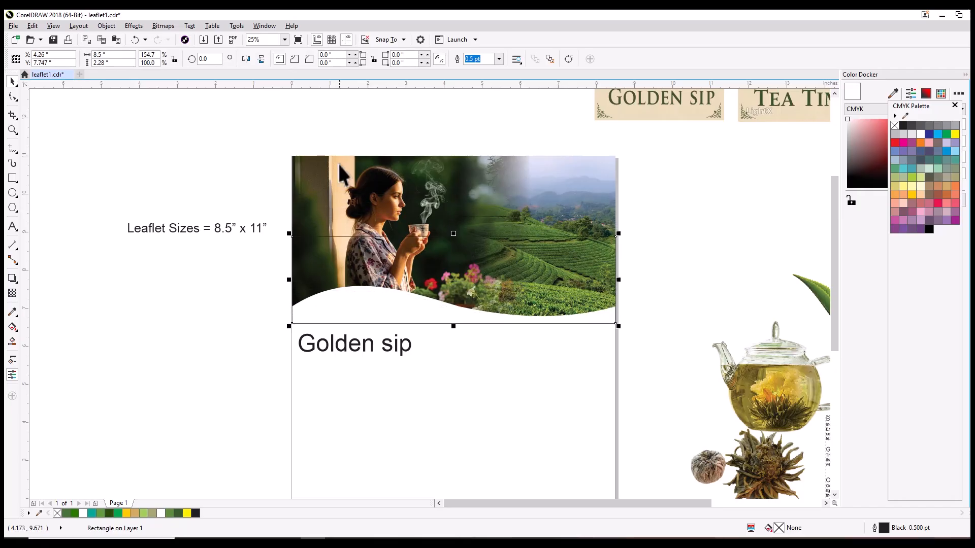
Convert the rectangle to curves and add a node slightly right of the middle of its bottom edge.
scroll(437, 243, "up", 2)
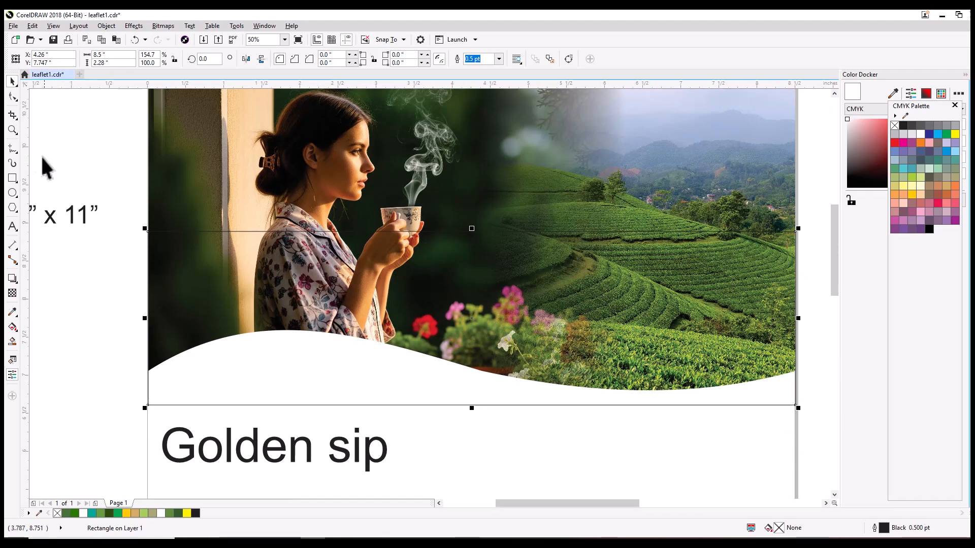
left_click(12, 96)
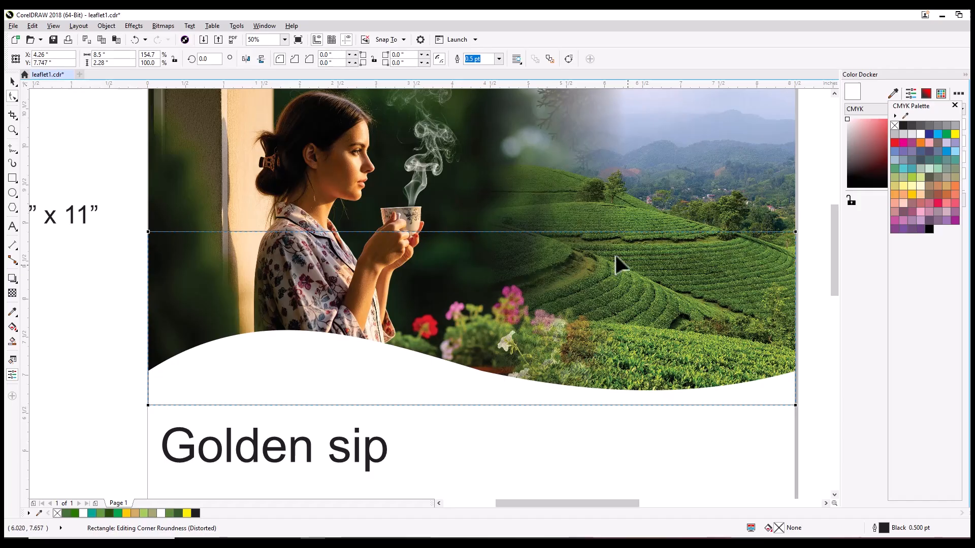
left_click(104, 25)
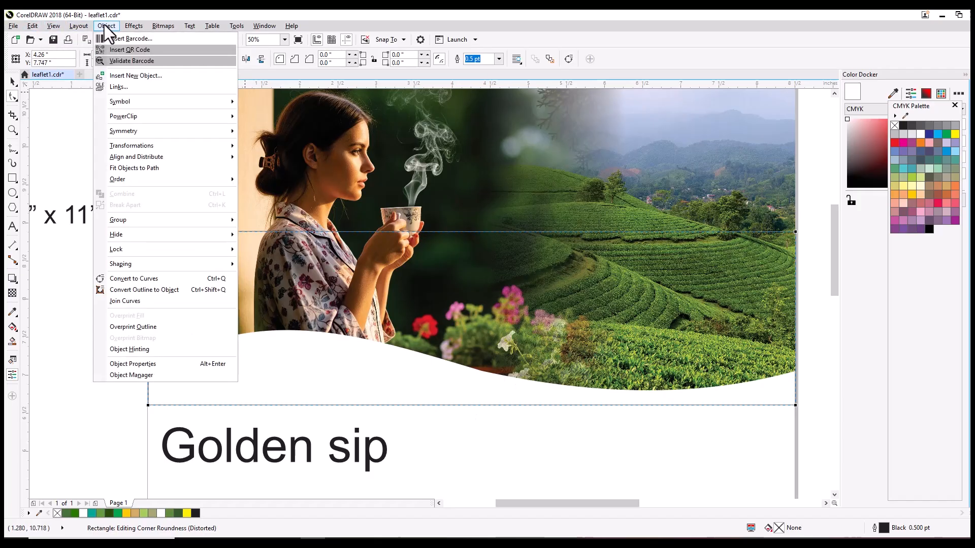
left_click(163, 279)
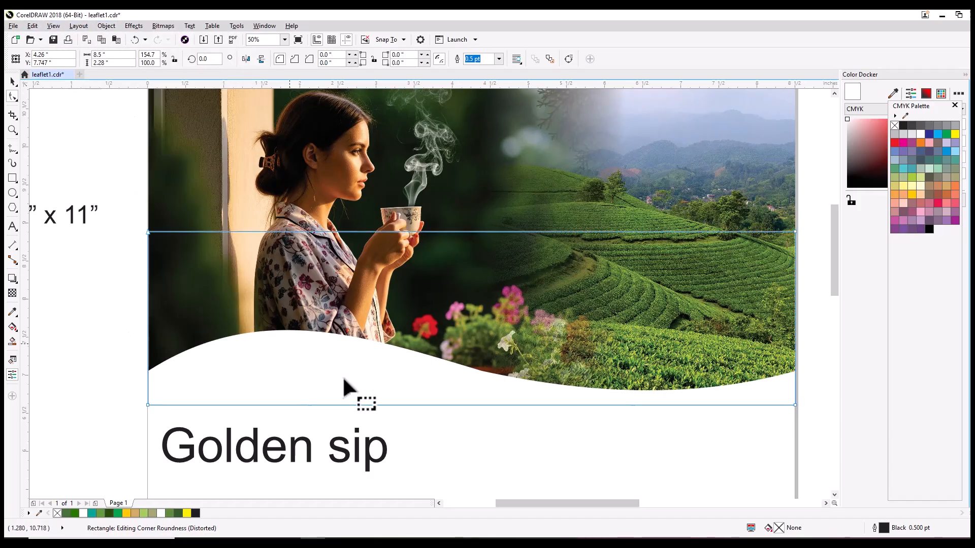
double_click(507, 404)
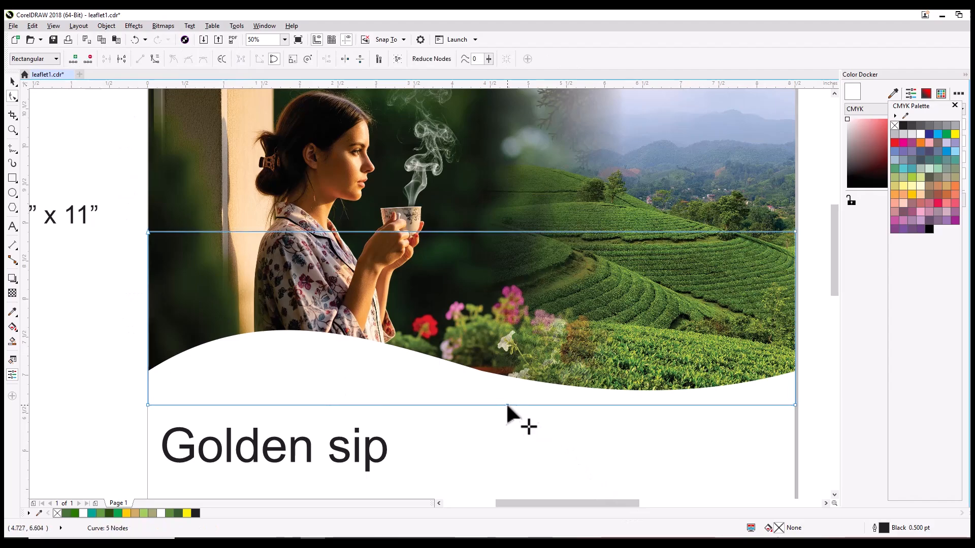
Convert the left segment of the rectangle's bottom edge to a curve, arch it upward and shift the middle node slightly left.
right_click(287, 405)
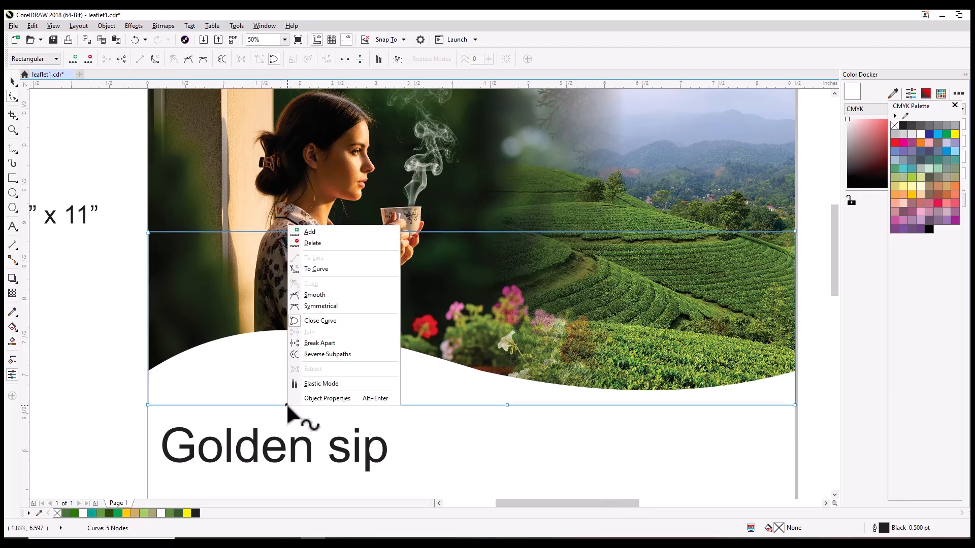
left_click(324, 270)
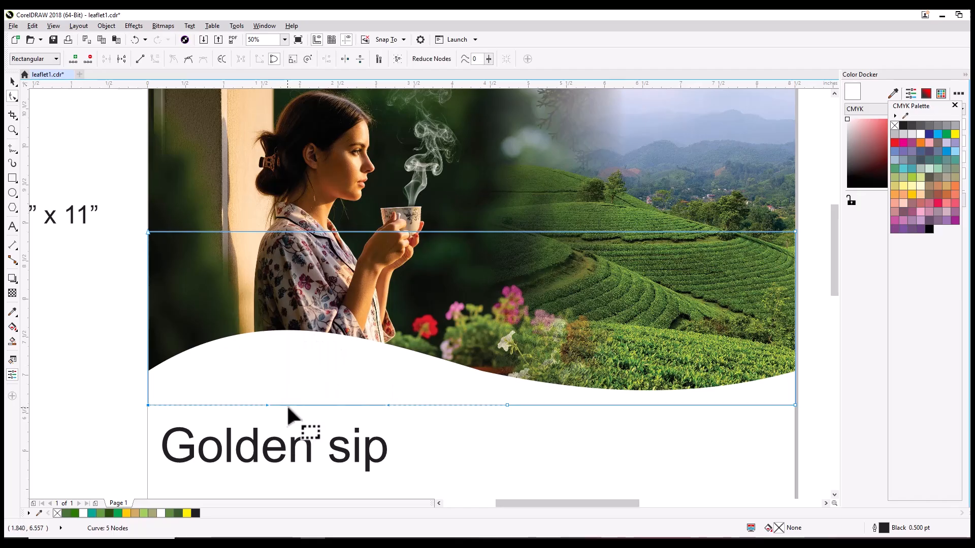
left_click_drag(289, 406, 281, 364)
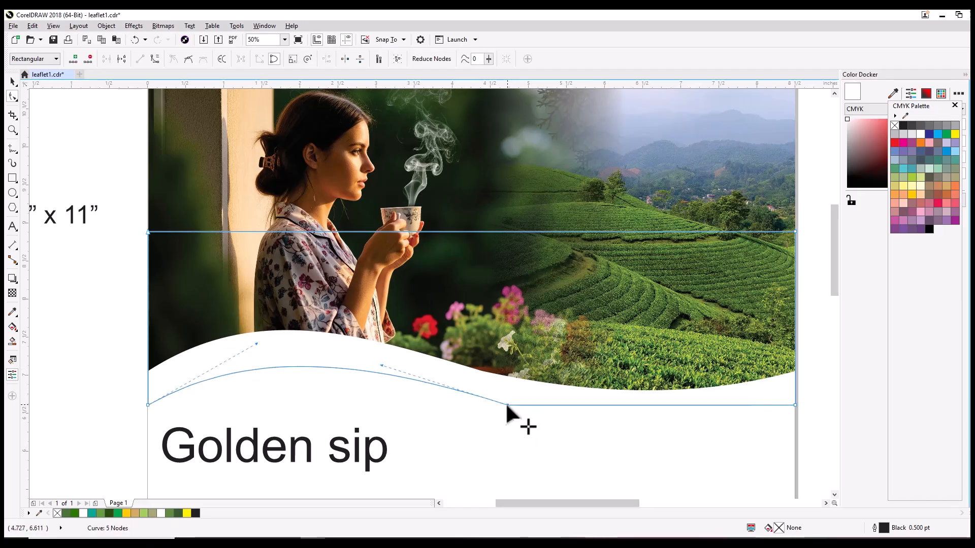
left_click_drag(505, 402, 491, 403)
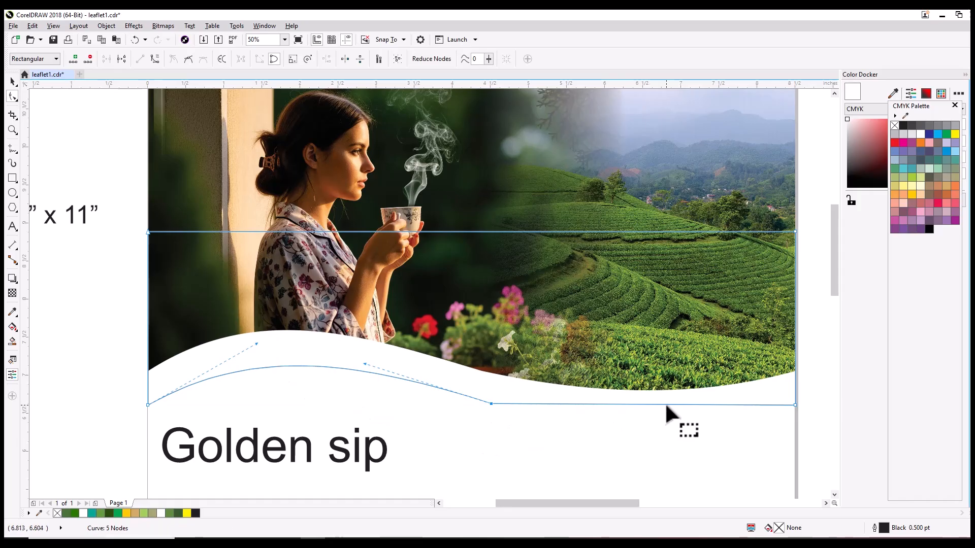
Convert the right segment of the bottom edge to a curve, bow it downward and raise the middle node to form a wave.
right_click(666, 405)
left_click(711, 270)
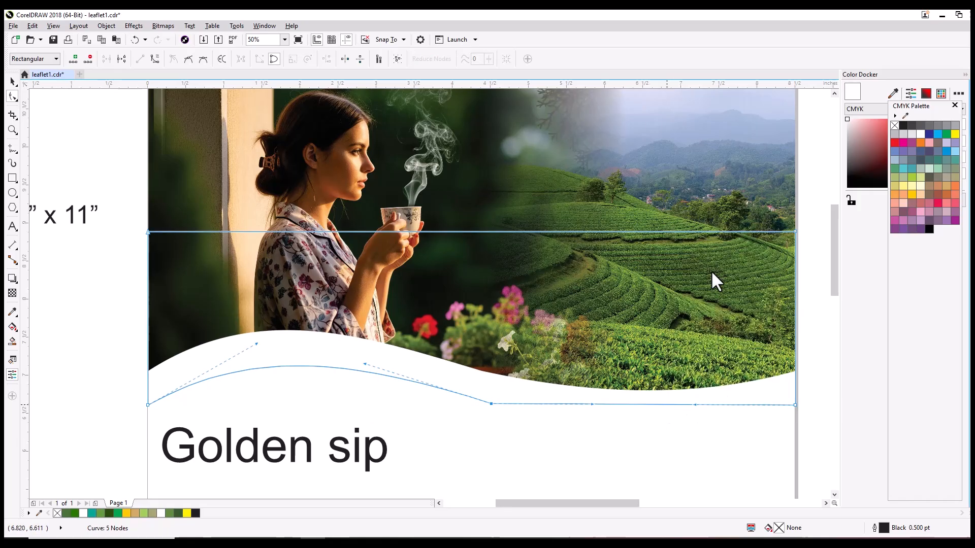
left_click_drag(668, 405, 669, 422)
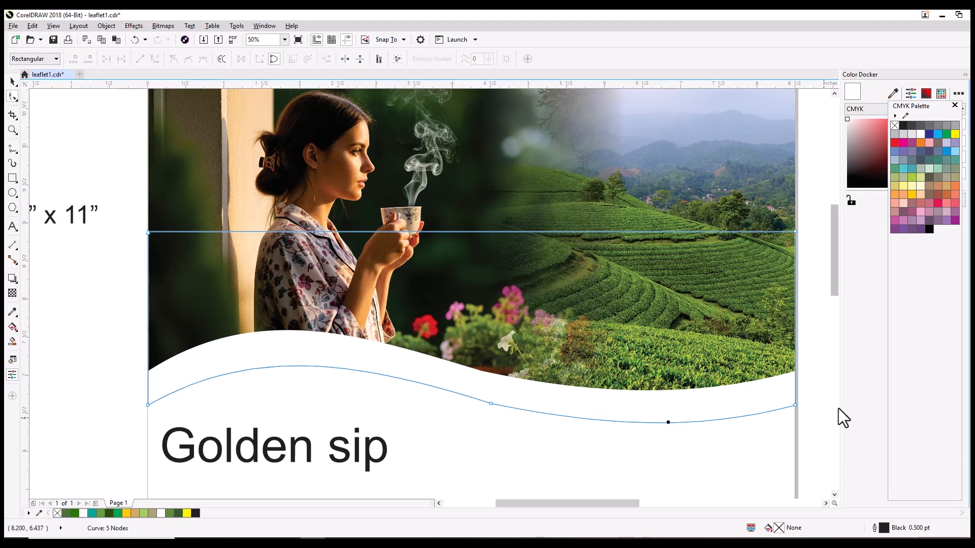
left_click_drag(491, 404, 492, 388)
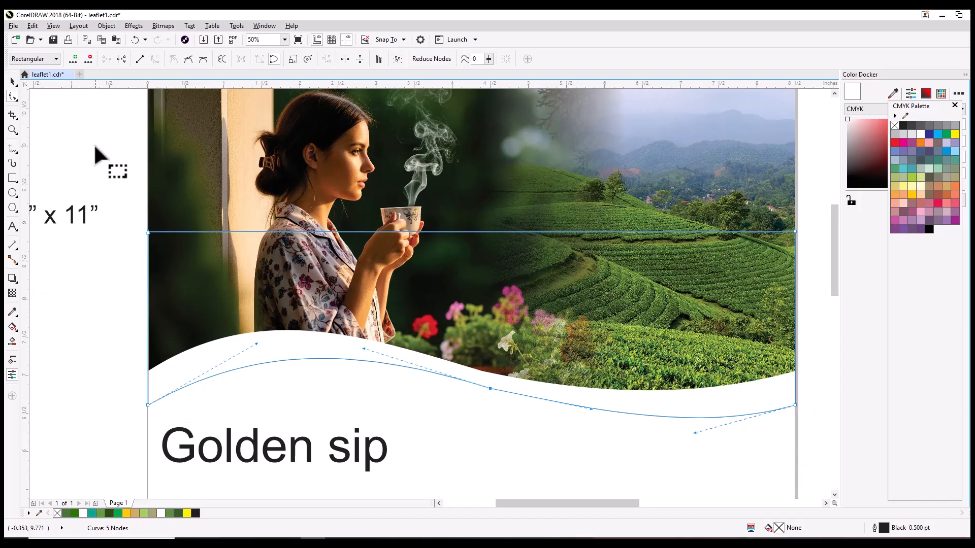
Nudge the whole wave-edged shape slightly upward so its wave sits closer beneath the header image's edge.
left_click(13, 81)
left_click(413, 374)
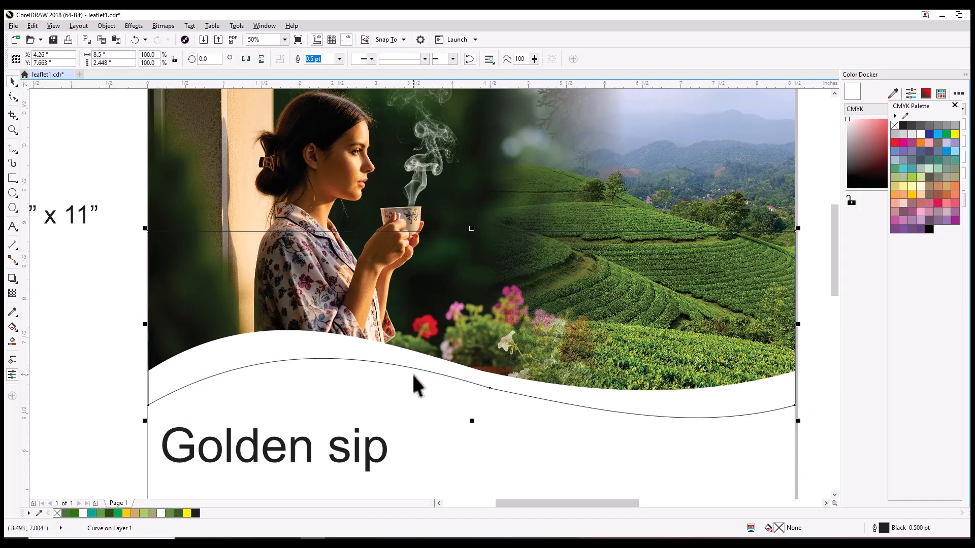
key("Up")
key("Up")
key("Up")
key("Up")
key("Up")
key("Up")
key("Up")
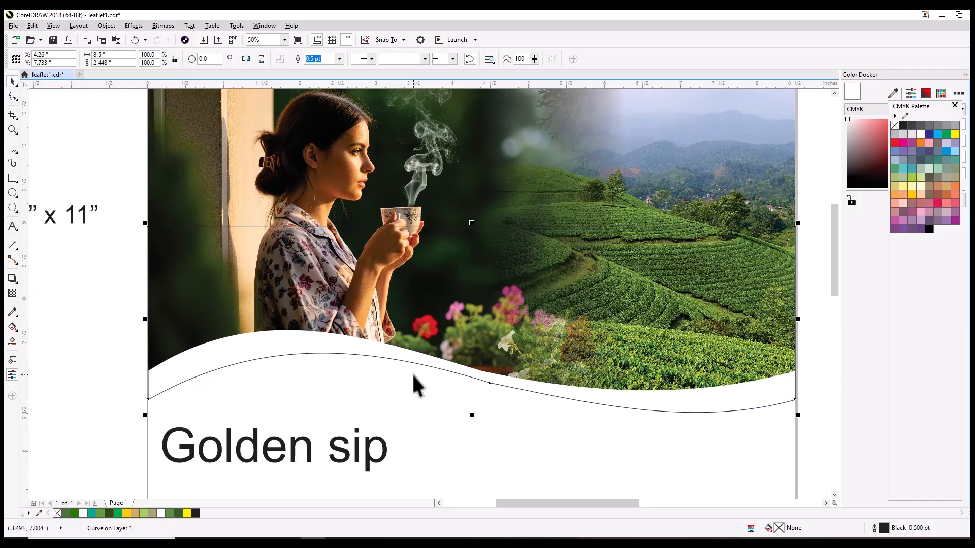
key("Up")
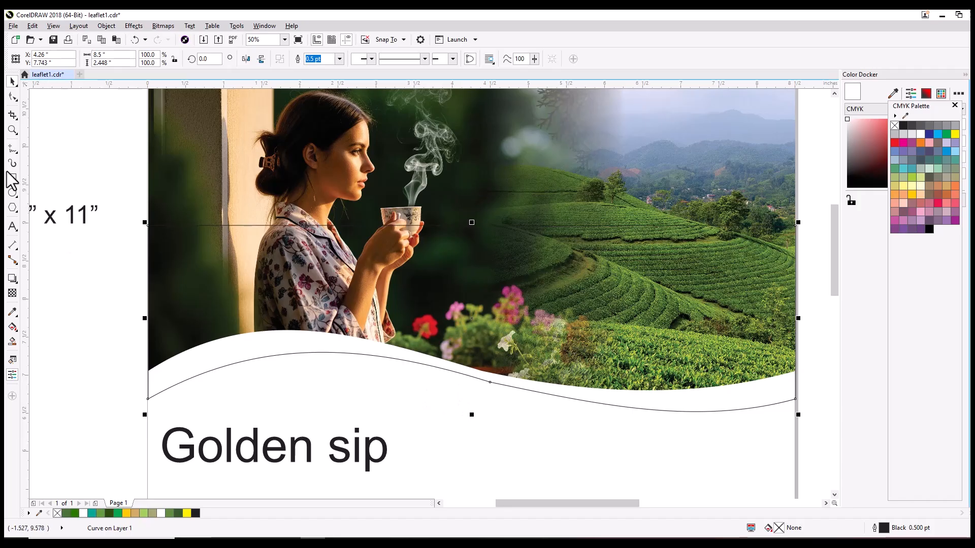
left_click(13, 96)
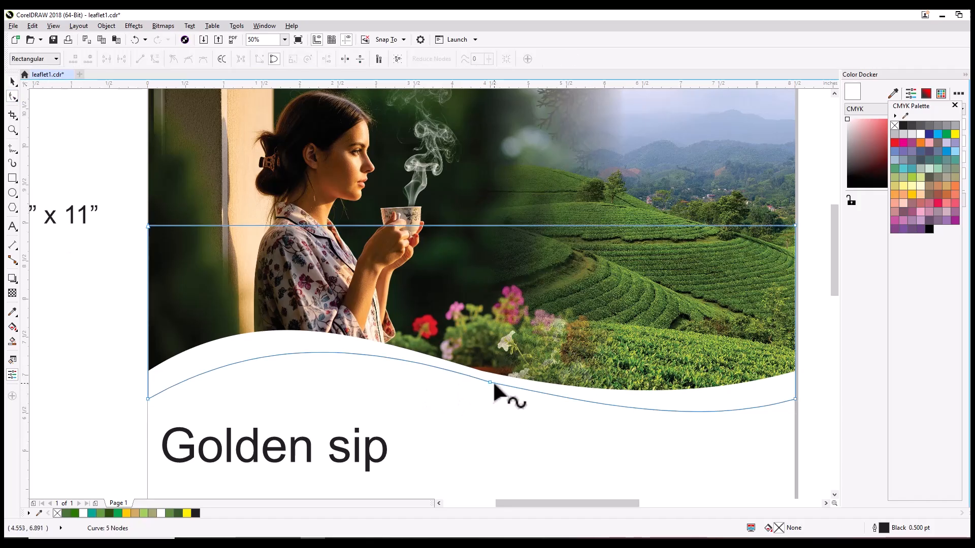
Make the middle node of the lower wave-edged shape smooth so its two curves flow together.
left_click(489, 381)
right_click(490, 381)
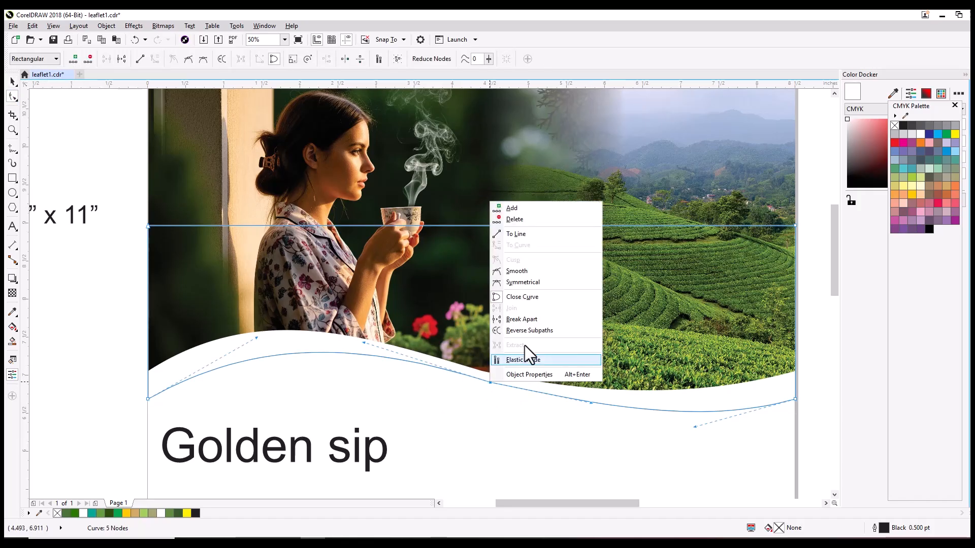
left_click(517, 271)
left_click(599, 428)
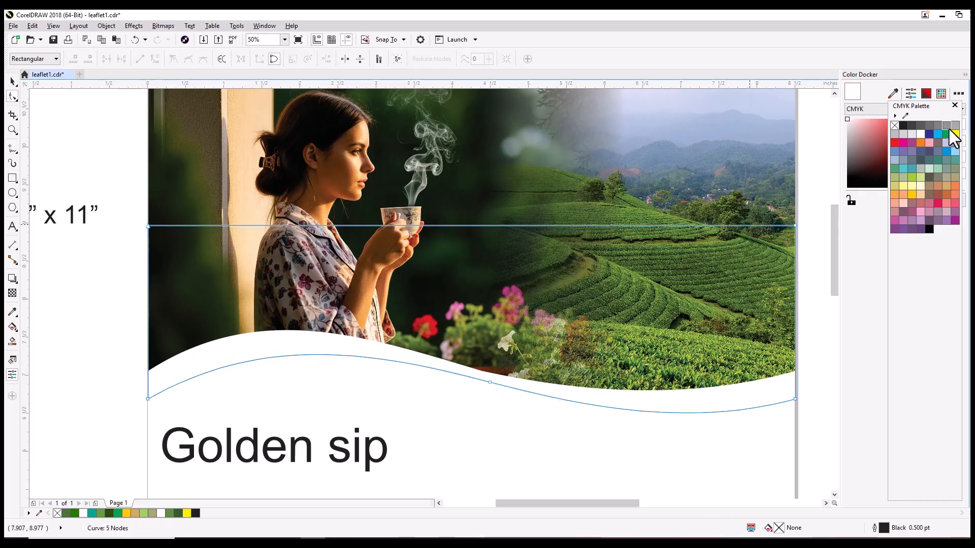
Sample a light green from the tea field in the header image and fill the wave-edged shape with it.
left_click(12, 312)
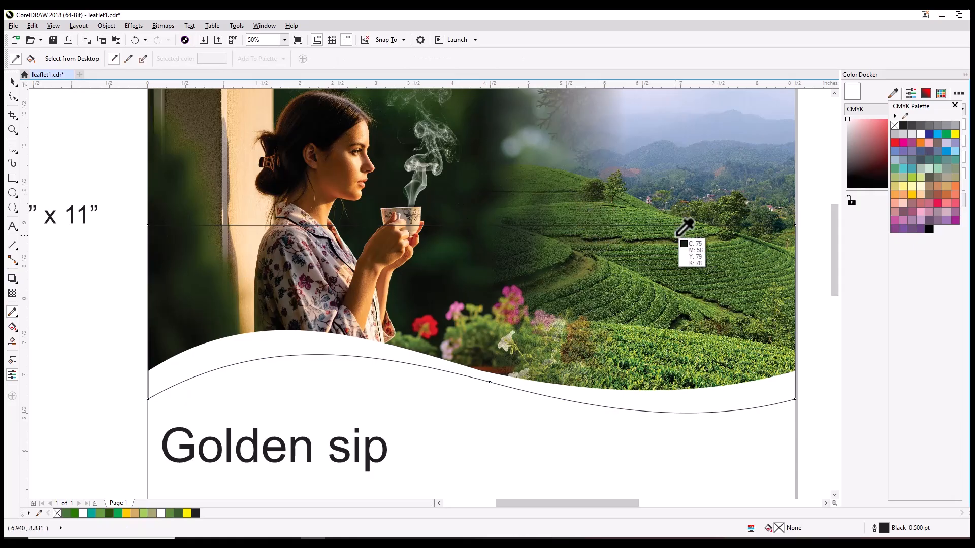
left_click(677, 218)
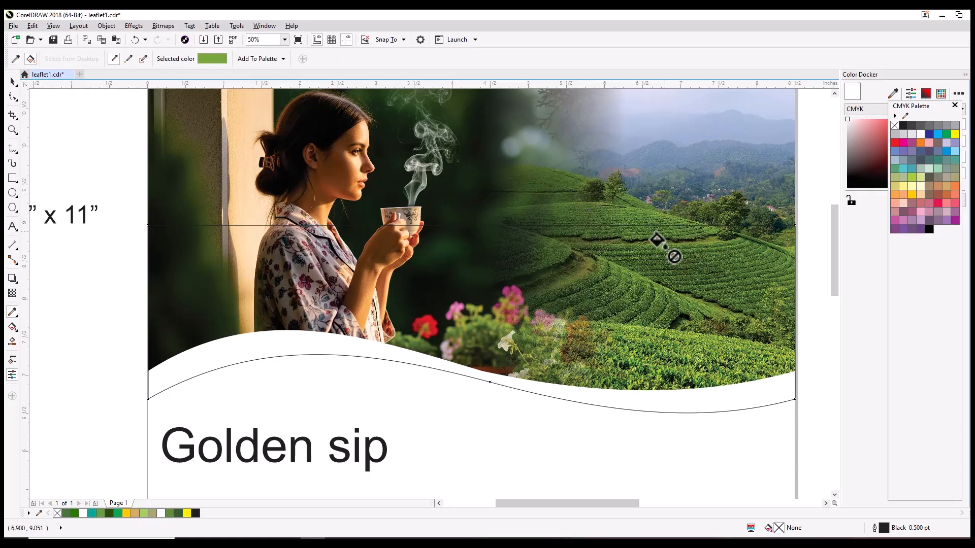
left_click(271, 337)
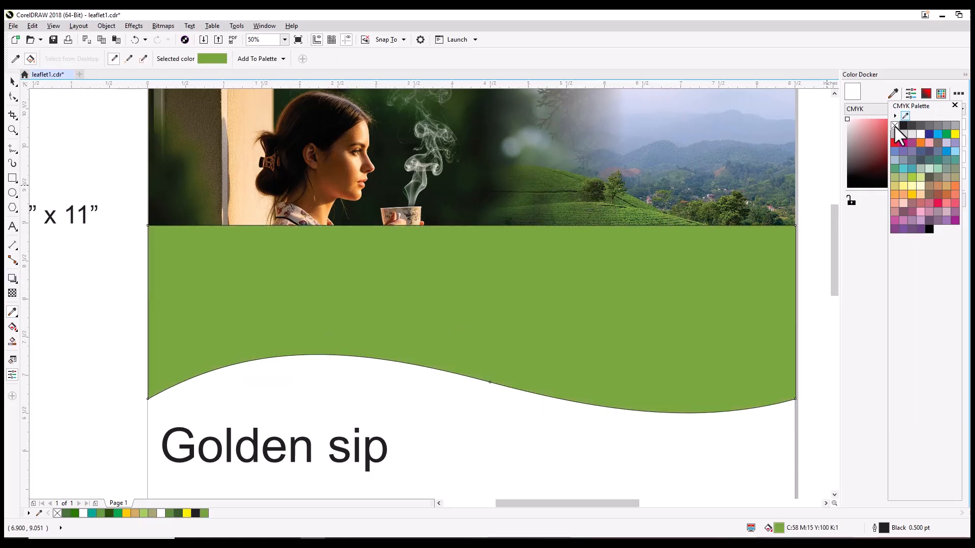
Remove the green wave shape's outline and send the shape to the back of the page.
left_click(106, 26)
mouse_move(147, 183)
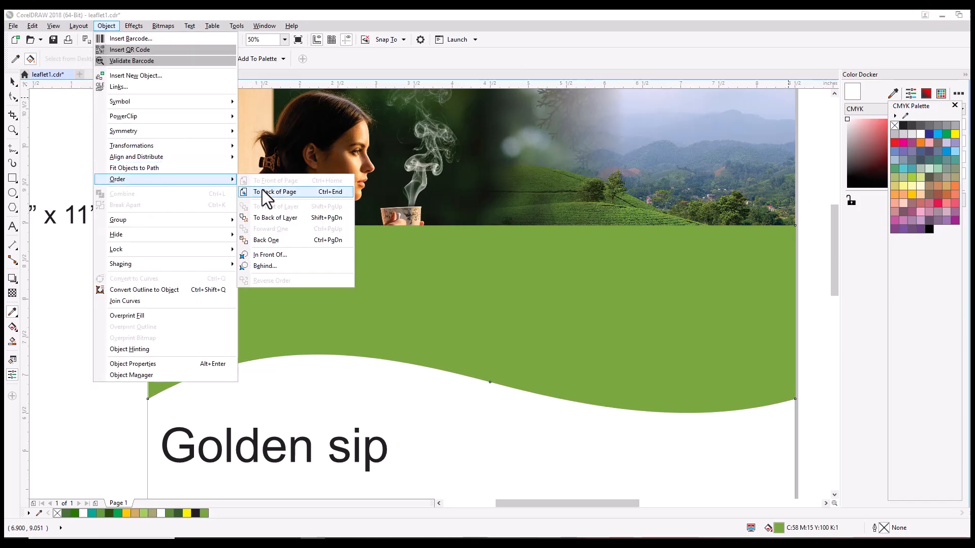
left_click(305, 191)
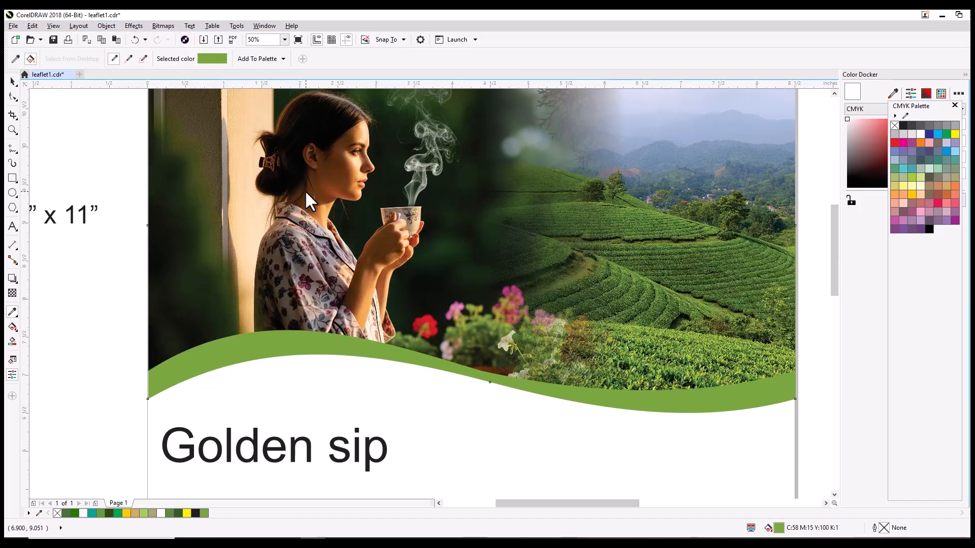
scroll(224, 259, "down", 2)
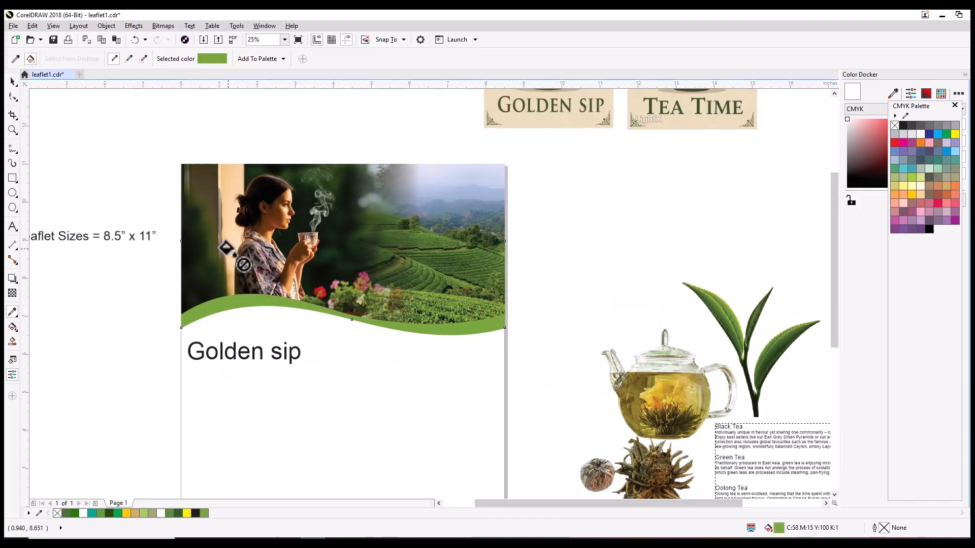
left_click(12, 81)
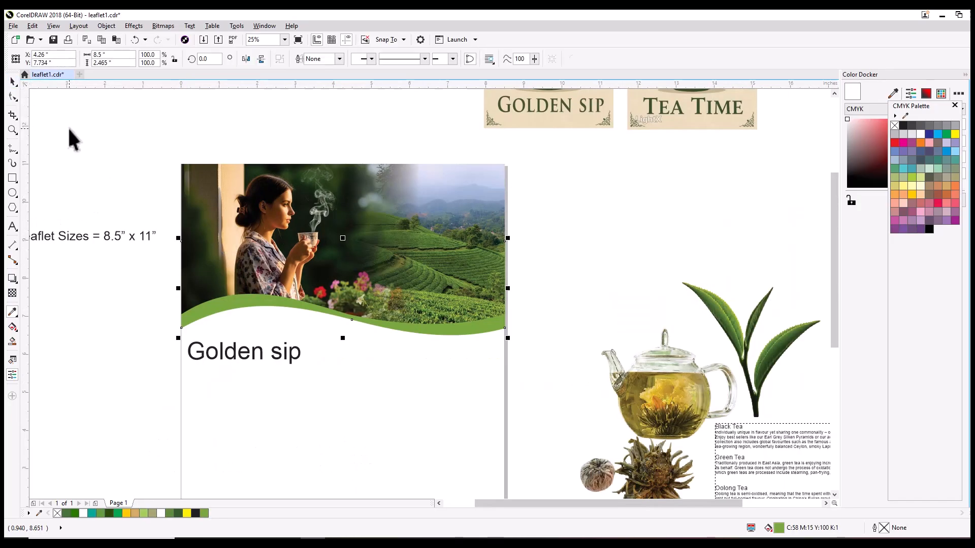
left_click(70, 129)
Move the Golden sip title onto the tea field, bring it to the front of the page and enlarge it to about 65 pt.
mouse_move(233, 347)
left_mouse_down()
mouse_move(261, 329)
mouse_move(235, 333)
mouse_move(239, 348)
left_mouse_up()
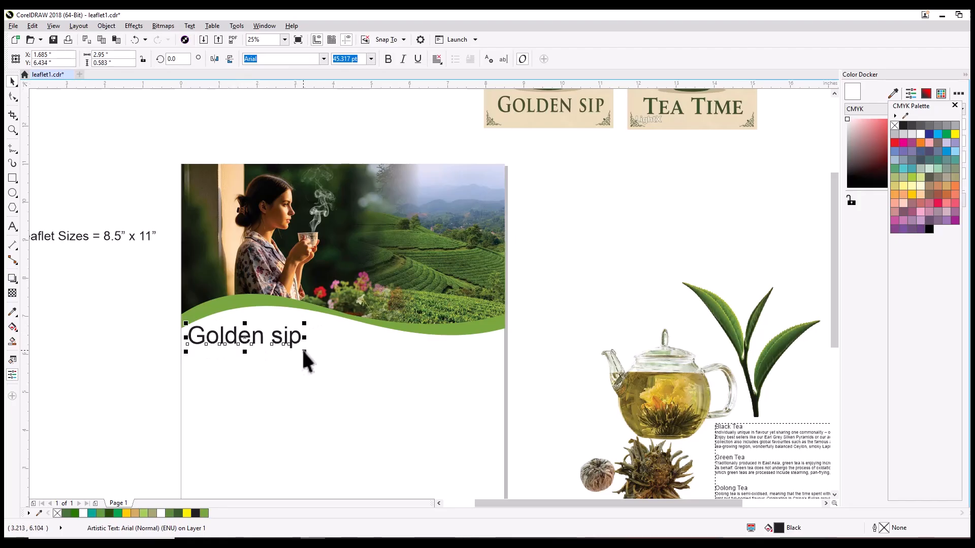
left_click_drag(304, 351, 443, 268)
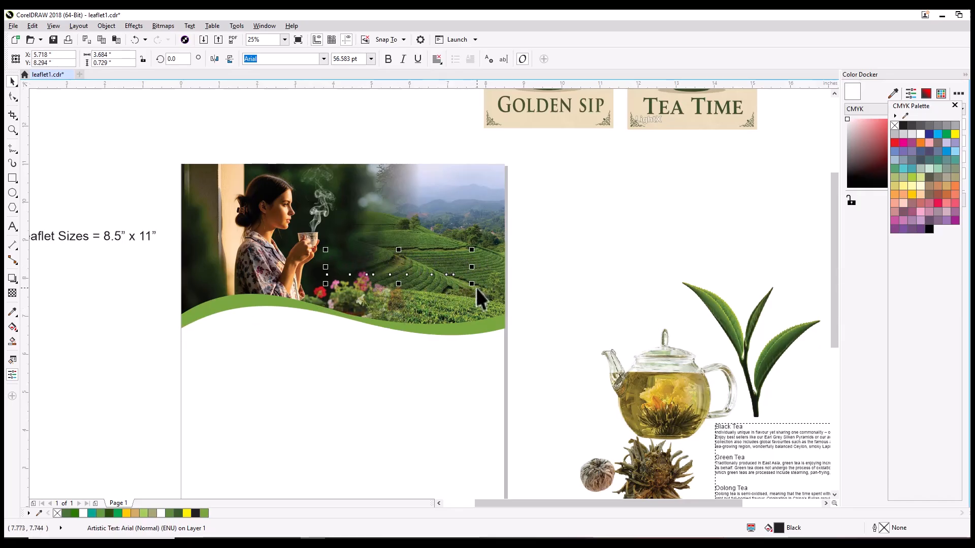
left_click(107, 25)
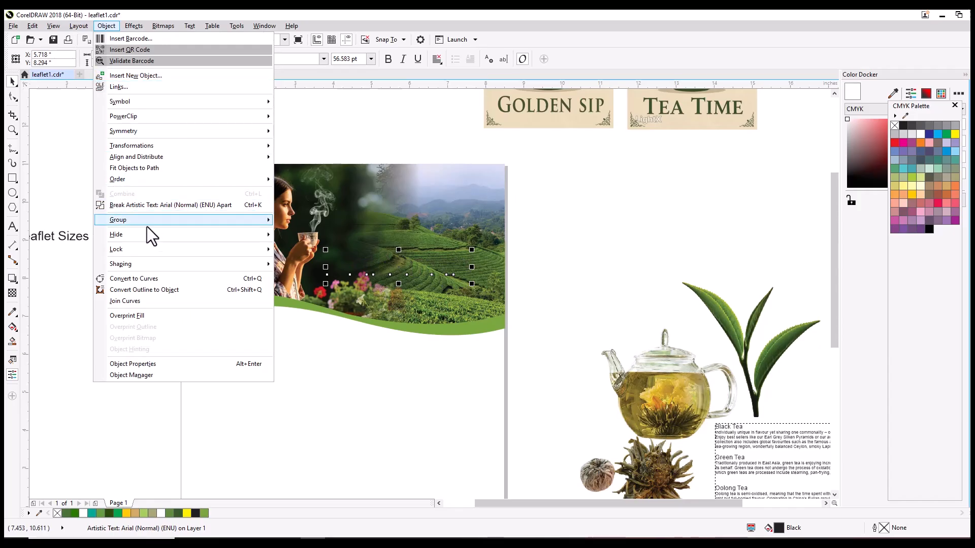
mouse_move(162, 178)
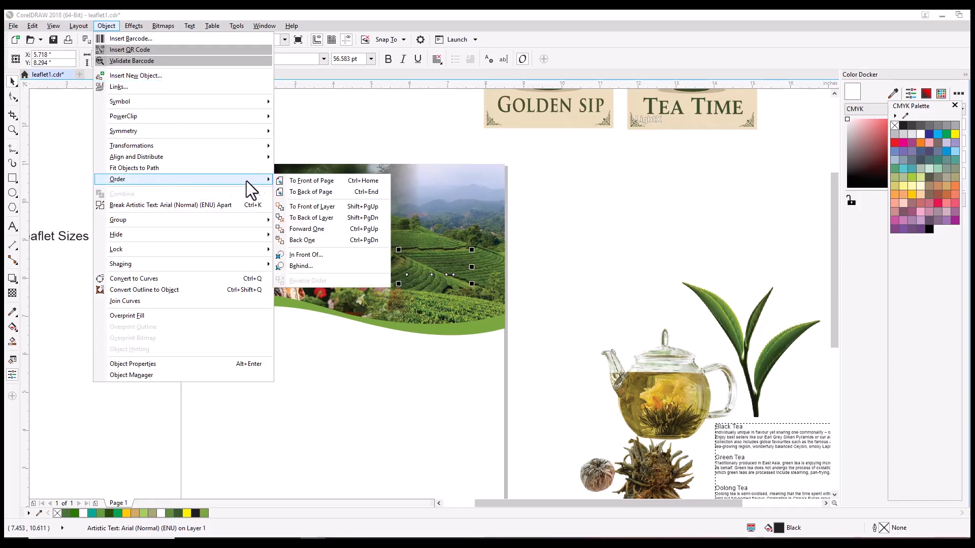
left_click(313, 181)
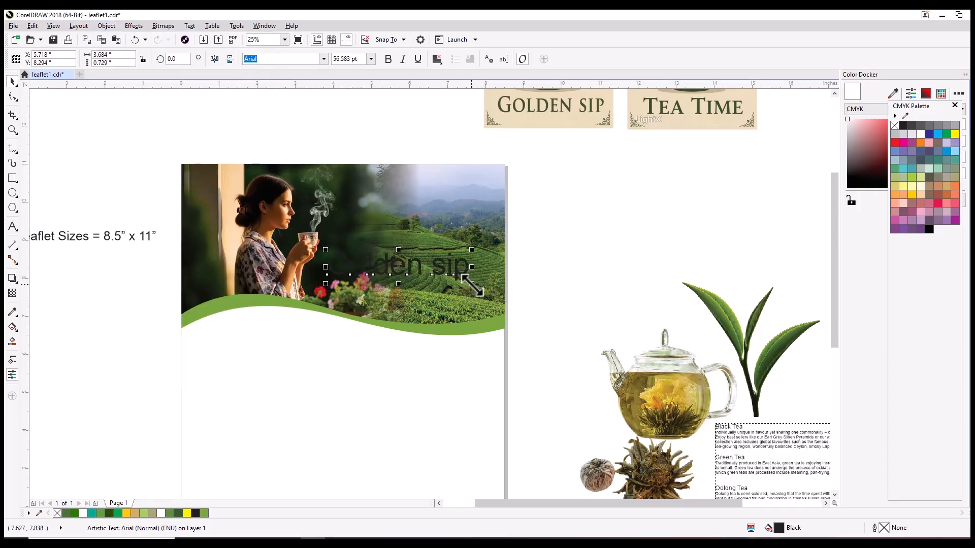
left_click_drag(472, 284, 494, 290)
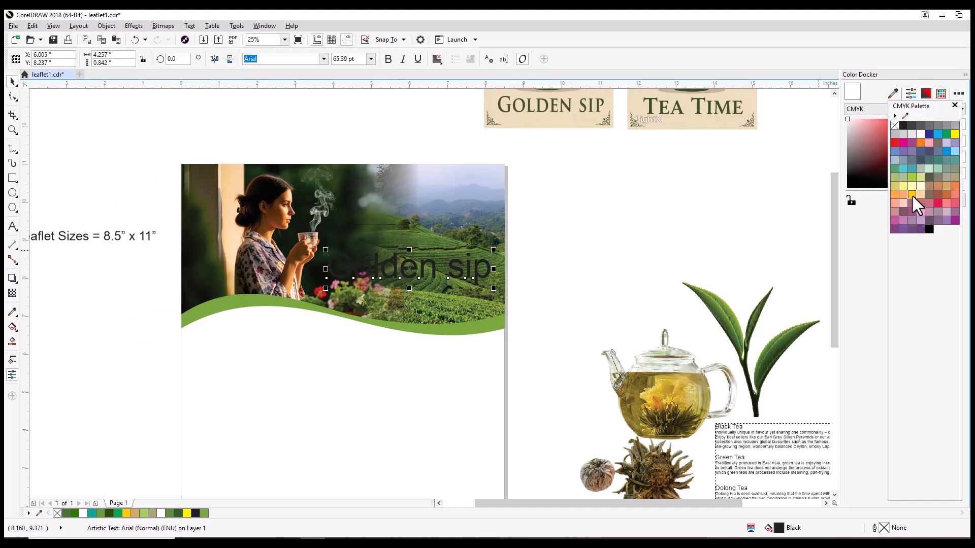
Fill the title with tan (C0 M20 Y60 K20) and apply a horizontal fountain fill fading to white.
left_click(946, 186)
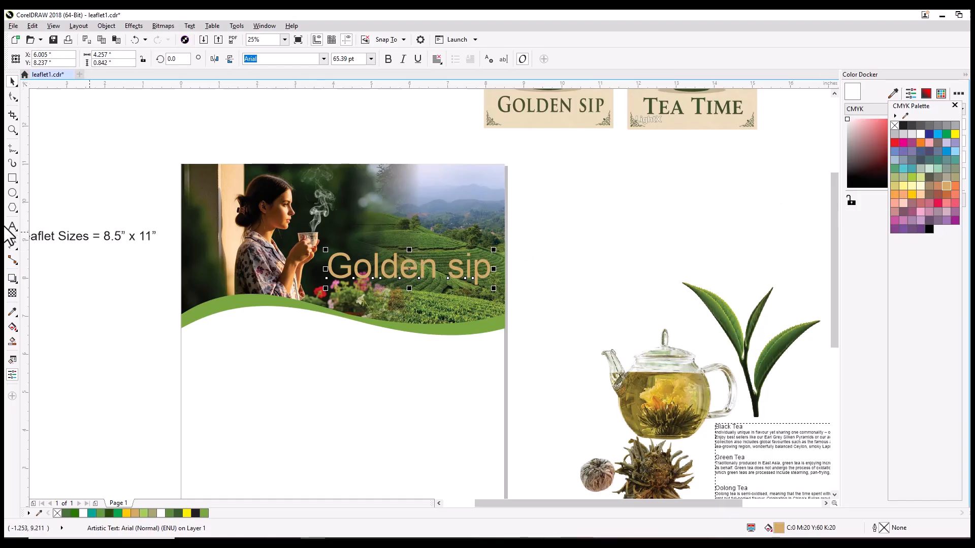
left_click(12, 328)
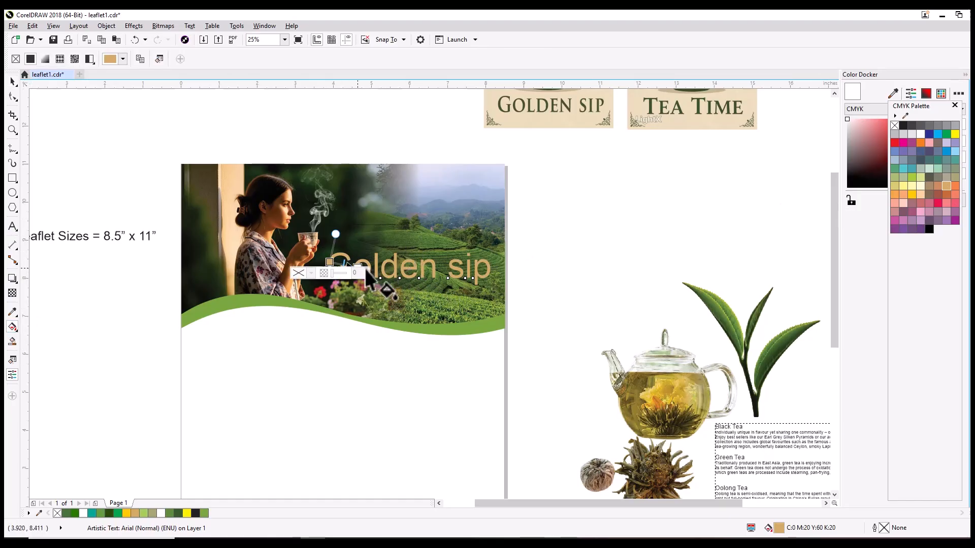
left_click_drag(366, 272, 497, 268)
scroll(452, 251, "up", 2)
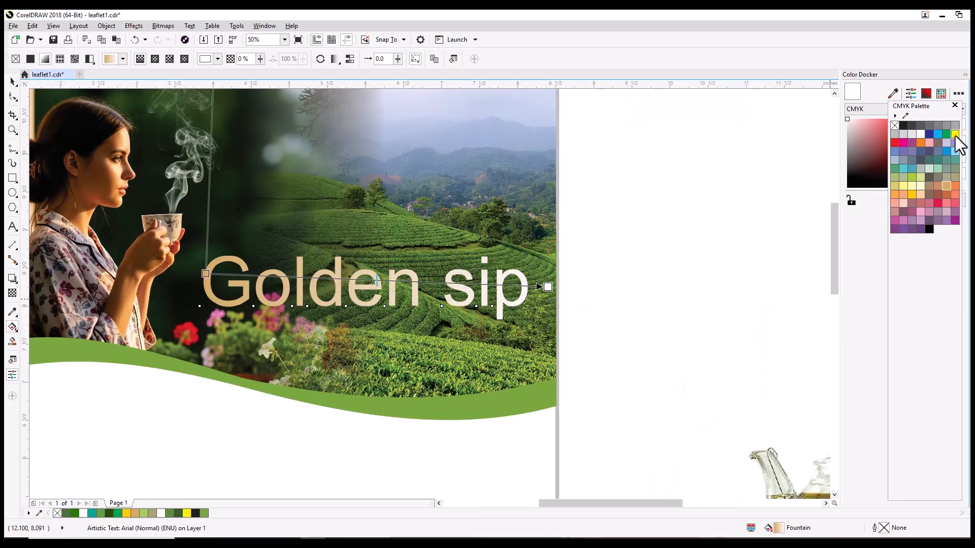
Add a yellow stop near the middle of the title's gradient, make its end golden yellow and span it across the full title.
left_click_drag(954, 134, 344, 279)
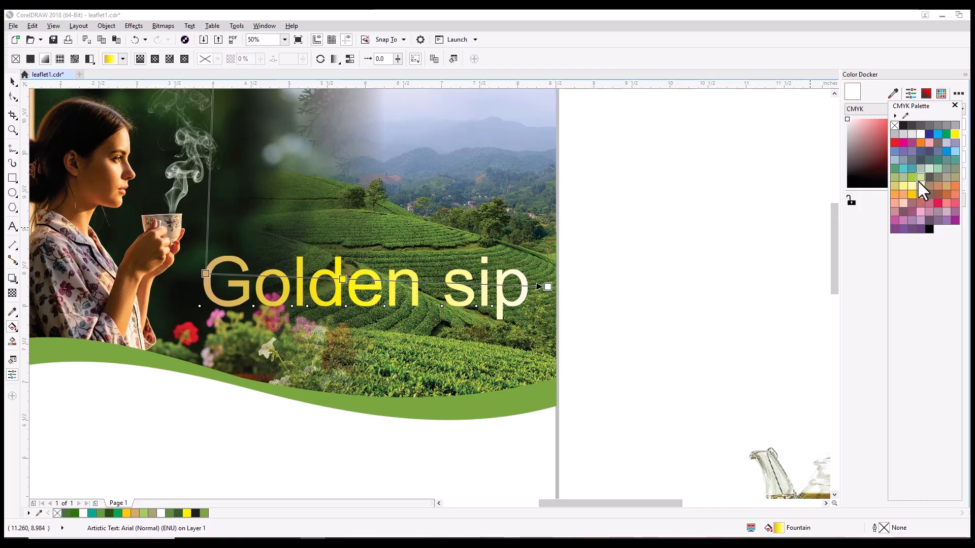
left_click_drag(548, 288, 201, 291)
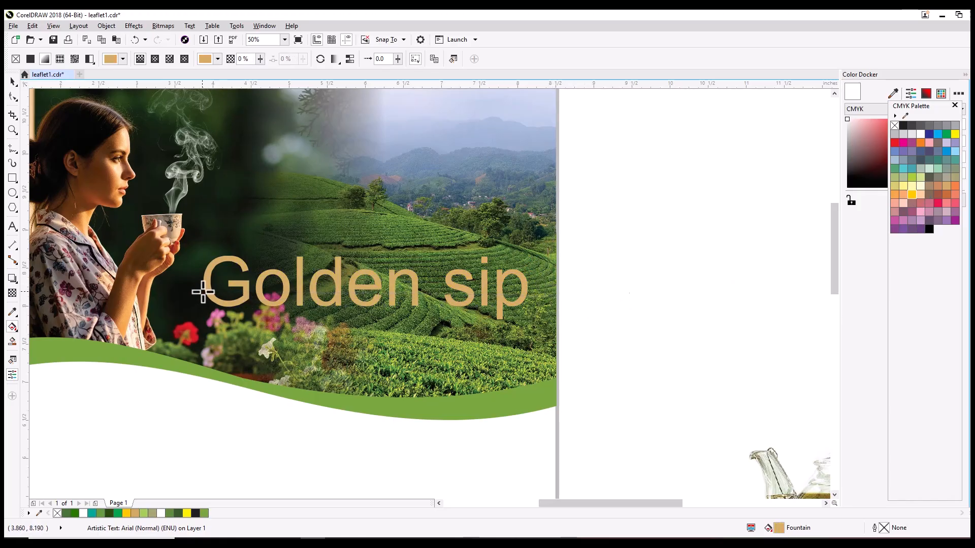
left_click_drag(631, 296, 559, 285)
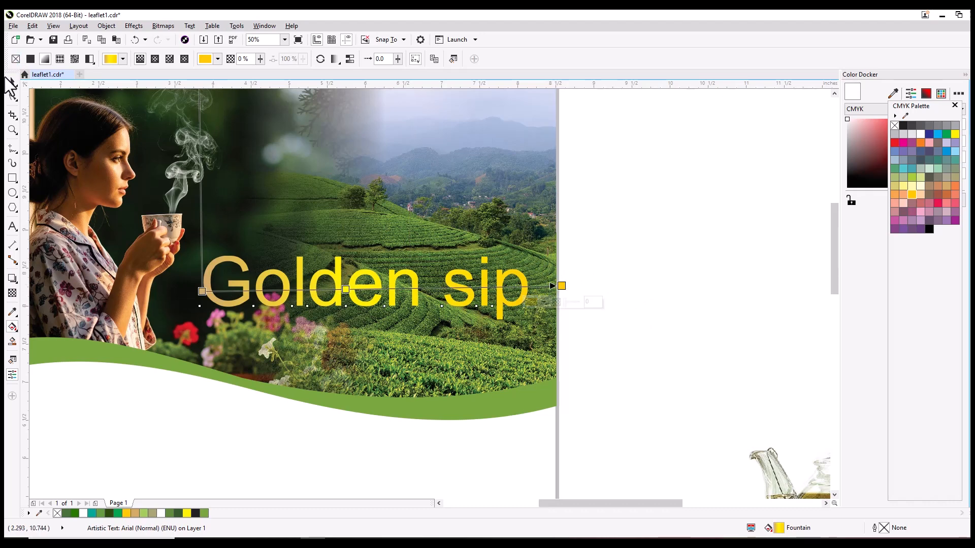
left_click(12, 81)
left_click(747, 241)
scroll(747, 239, "down", 2)
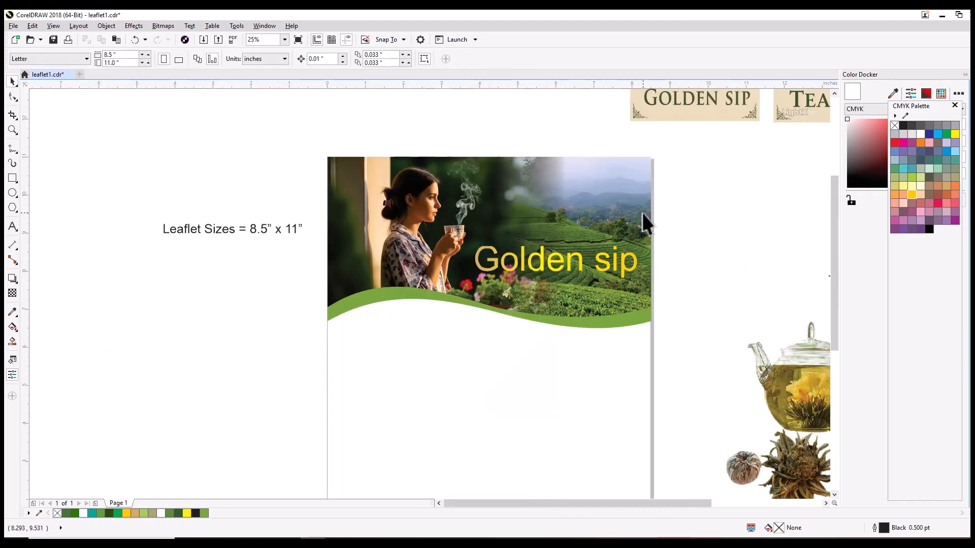
scroll(642, 212, "up", 2)
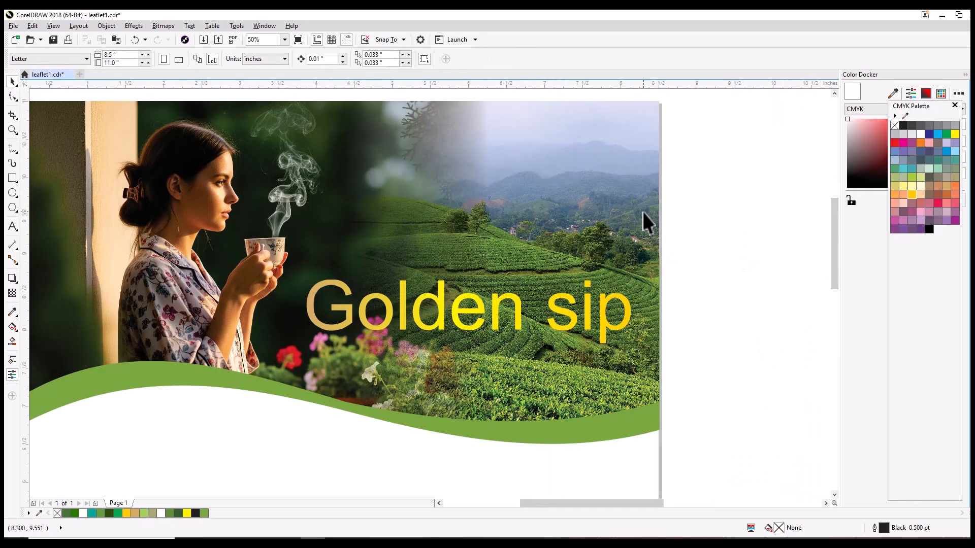
Add a black drop shadow to the title, offset 0.113 inch horizontally and -0.015 inch vertically.
left_click(457, 322)
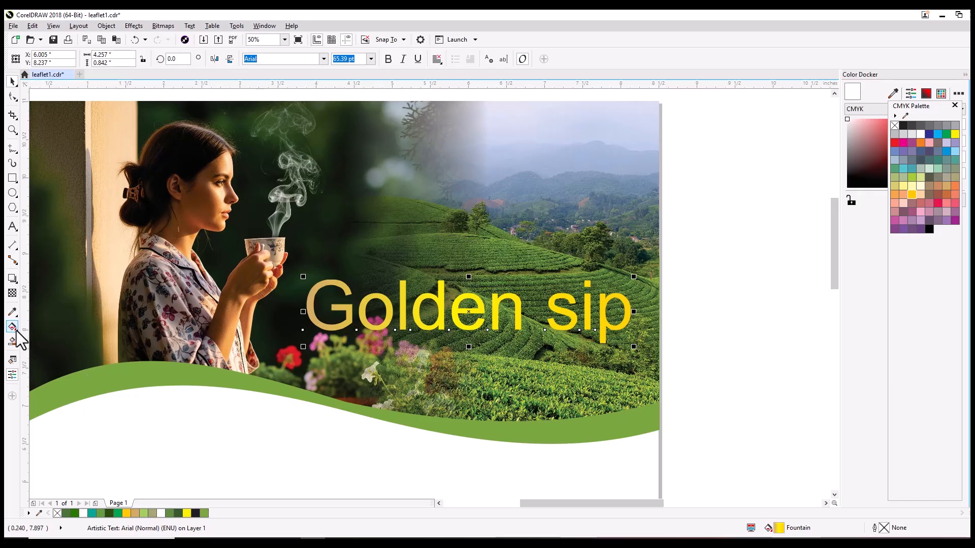
left_click(13, 280)
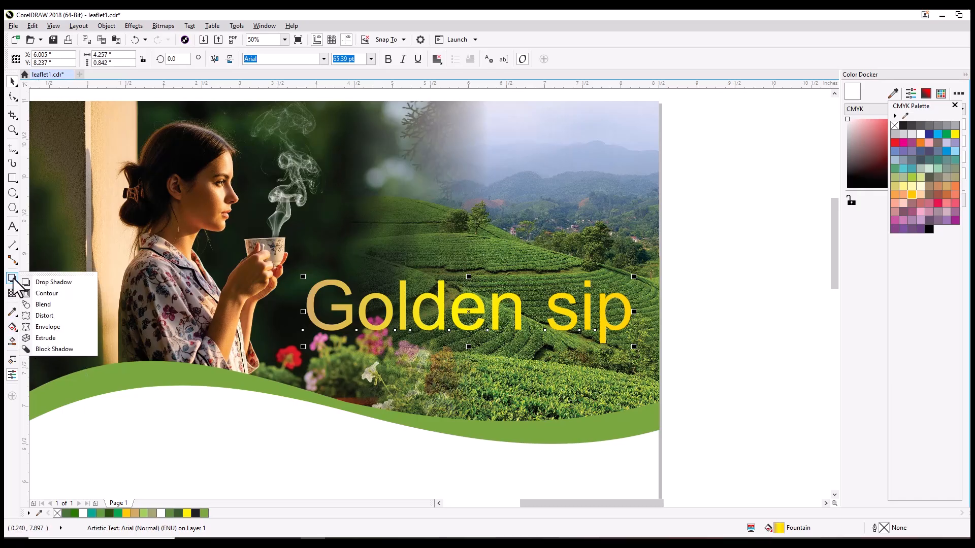
left_click(43, 282)
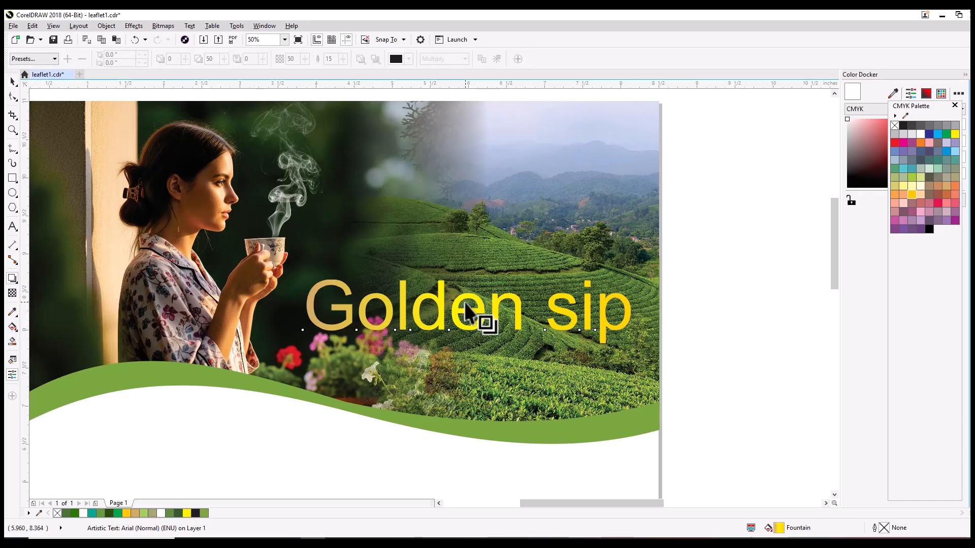
left_click_drag(457, 325, 430, 340)
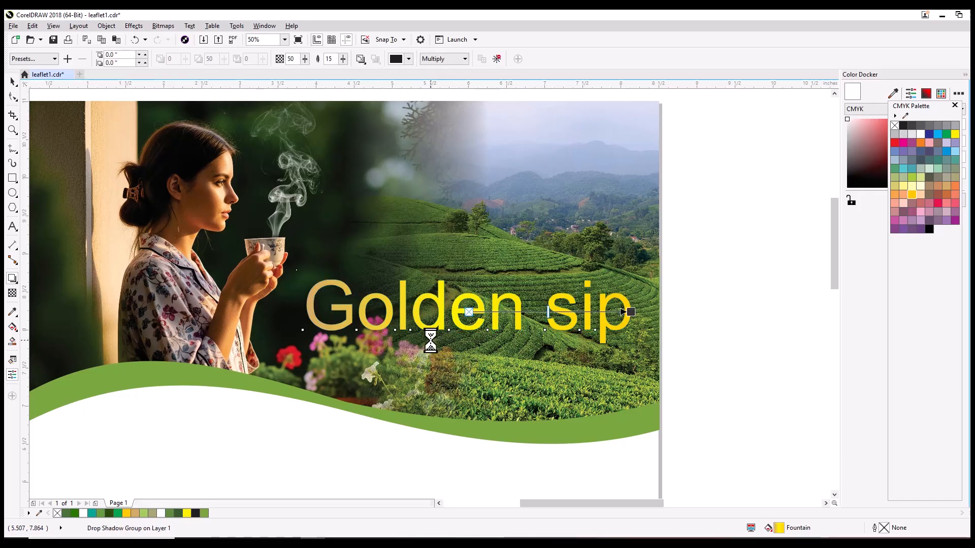
left_click_drag(630, 311, 639, 333)
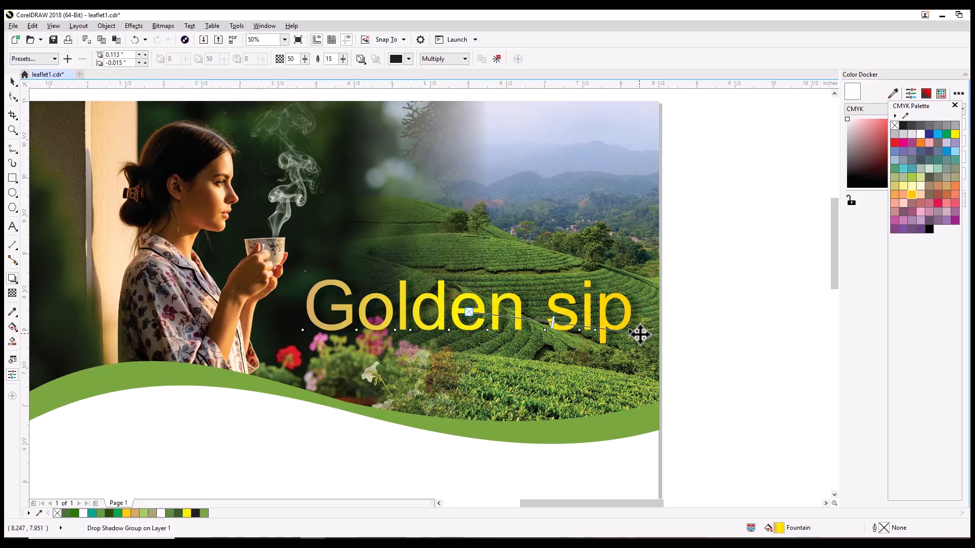
Set the opacity of the title's drop shadow to 89.
left_click(305, 60)
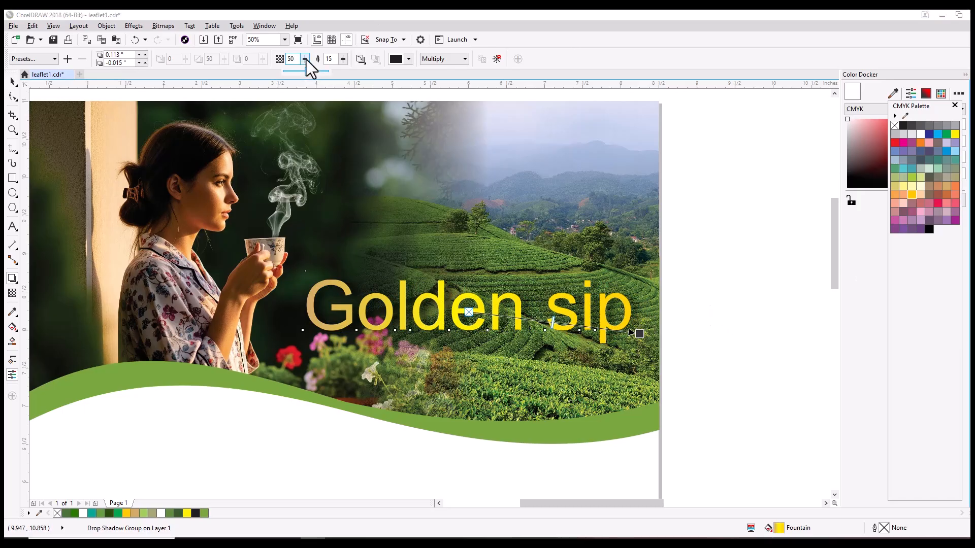
left_click_drag(316, 76, 324, 81)
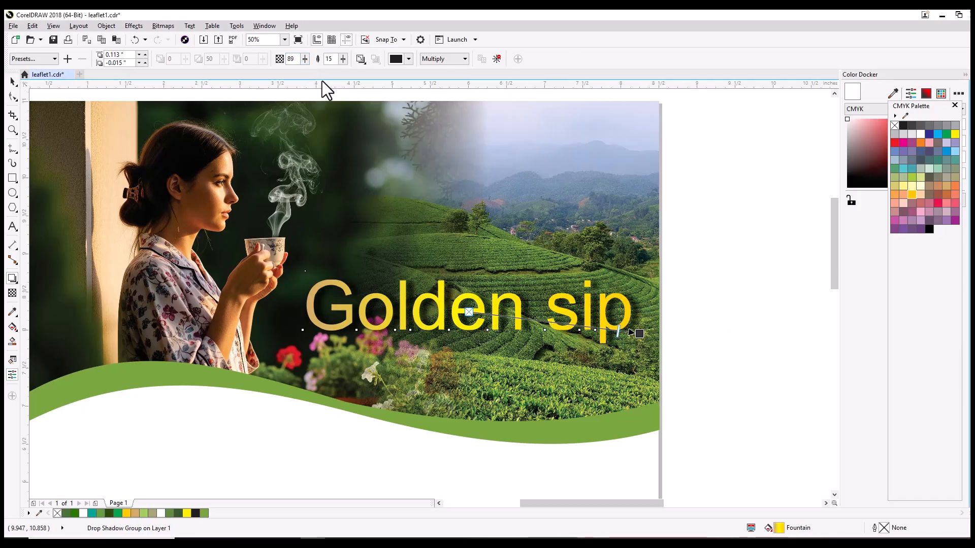
left_click(13, 81)
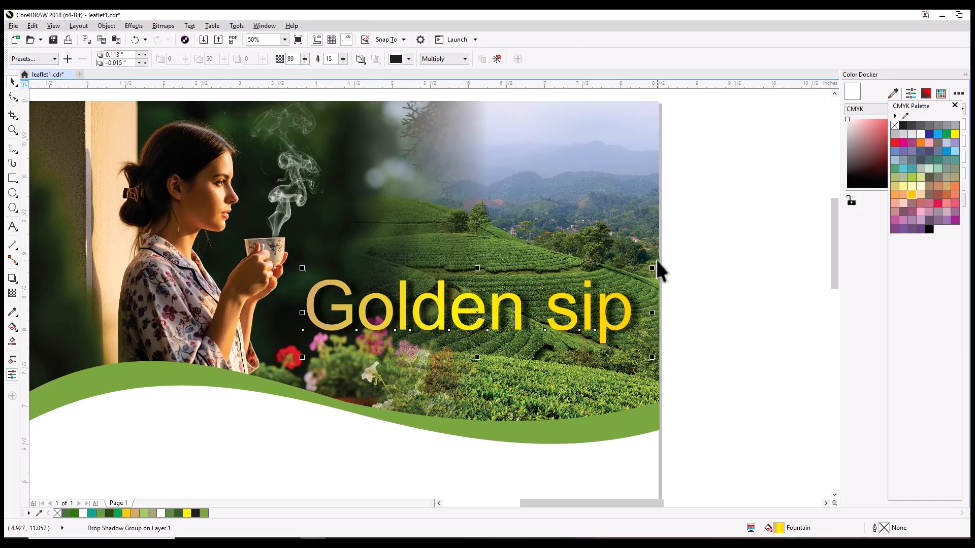
left_click(720, 256)
scroll(679, 307, "down", 1)
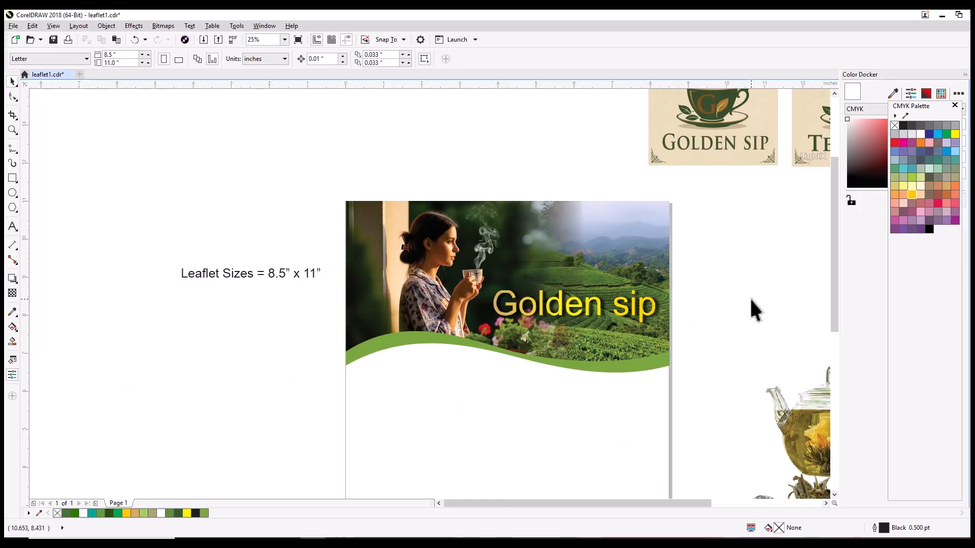
Move the Golden sip logo over the upper-right part of the header image and bring it to the front.
scroll(360, 197, "down", 1)
scroll(443, 175, "up", 1)
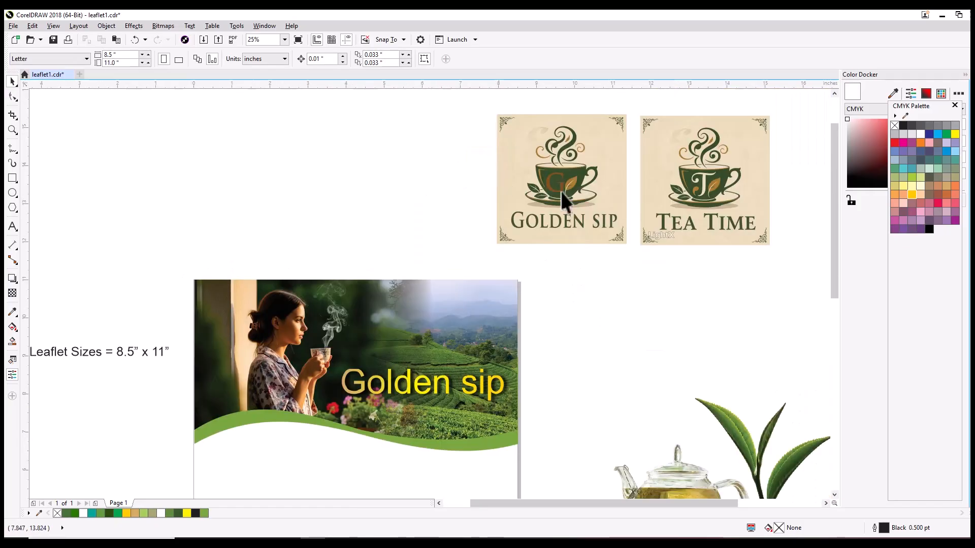
left_click_drag(604, 182, 491, 286)
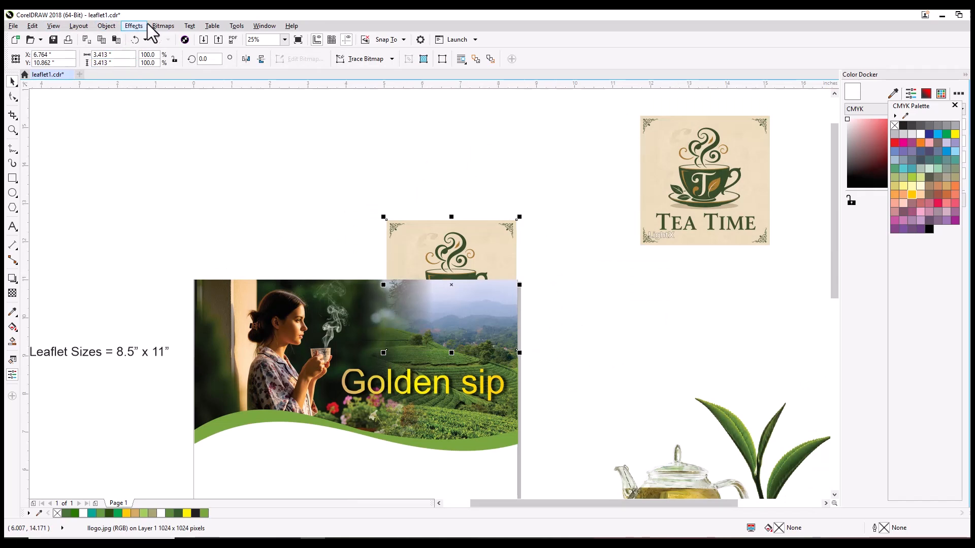
left_click(106, 25)
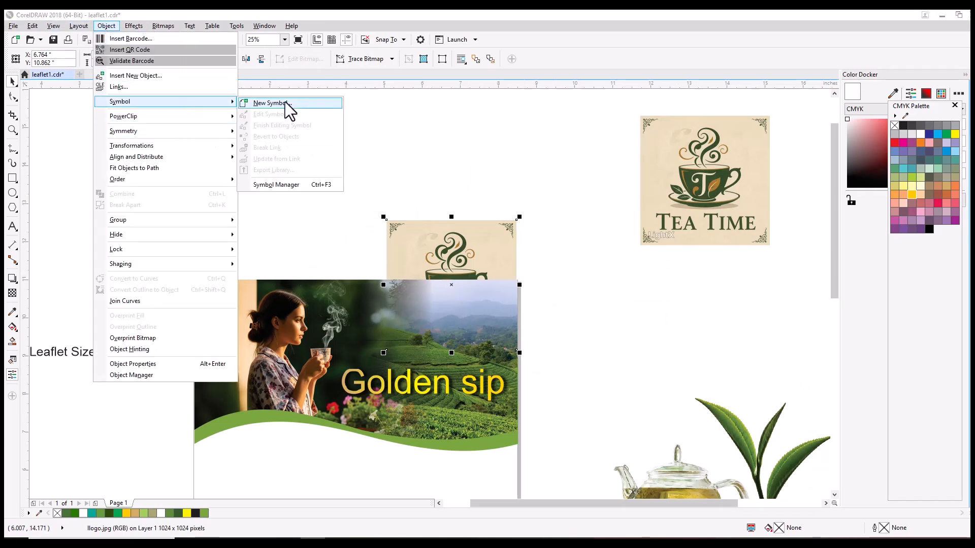
mouse_move(134, 26)
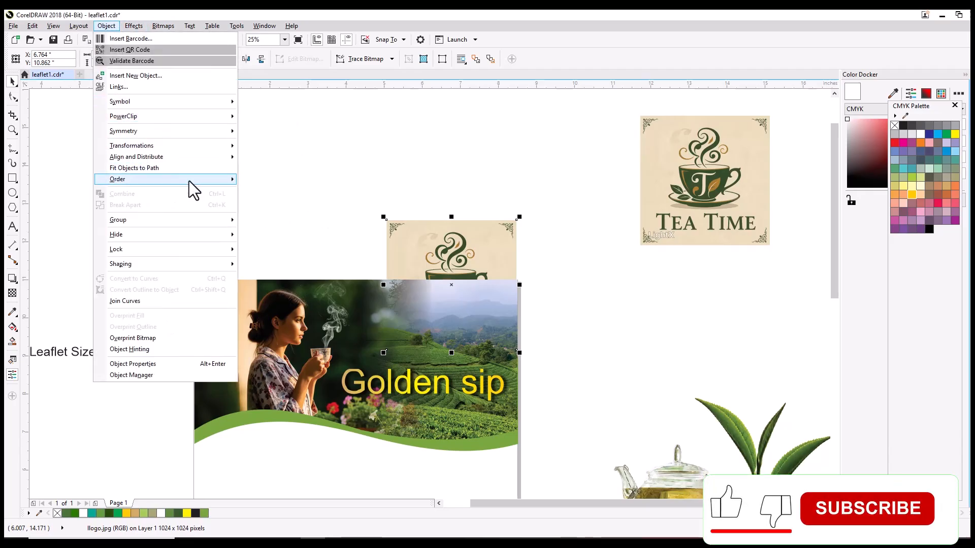
mouse_move(189, 180)
left_click(272, 181)
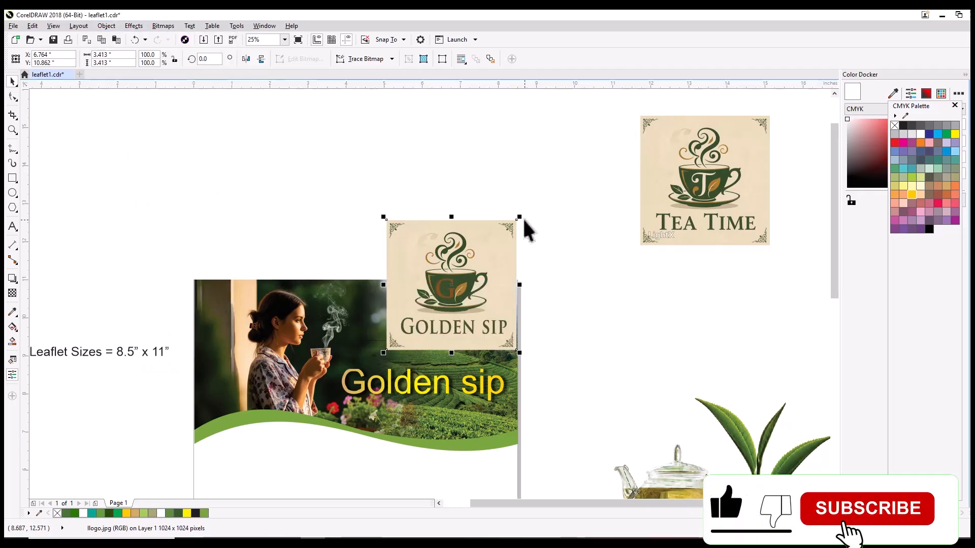
left_click_drag(519, 217, 482, 300)
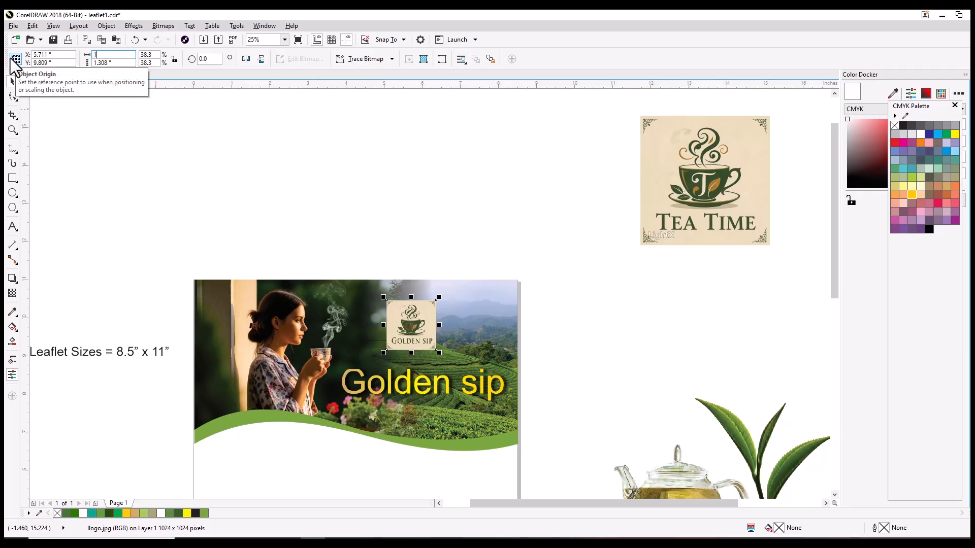
type("1.5")
key("Return")
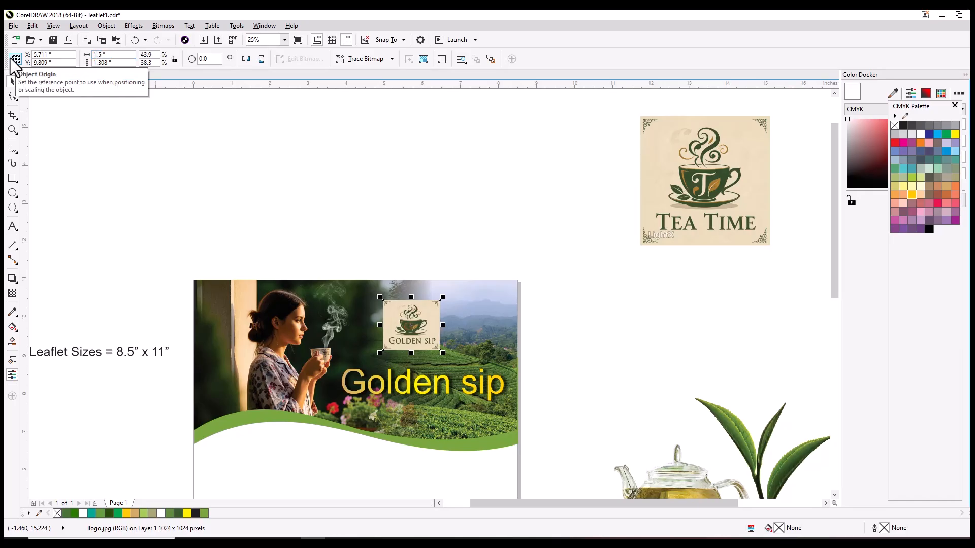
key("ctrl+z")
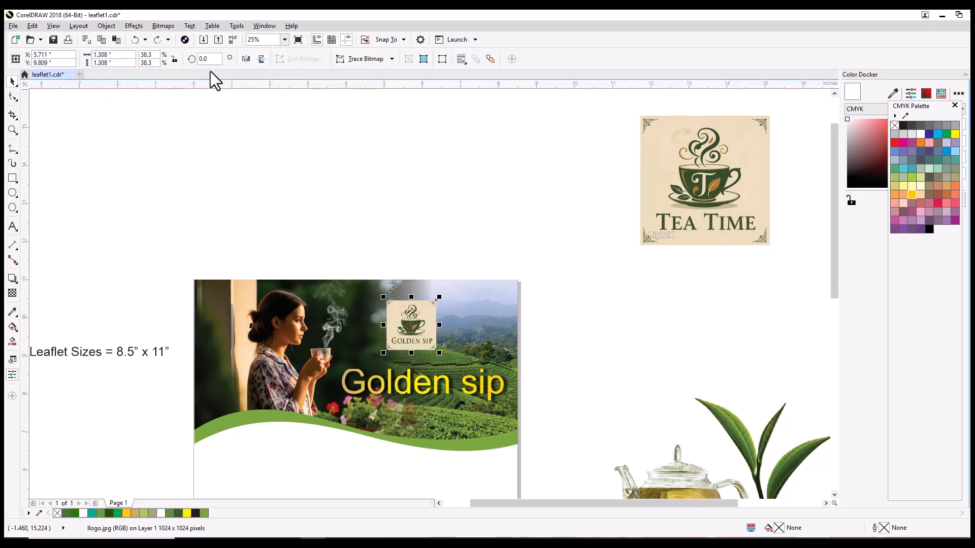
Resize the logo proportionally to 1.5 inches wide and place it in the upper-right corner of the header image.
double_click(112, 55)
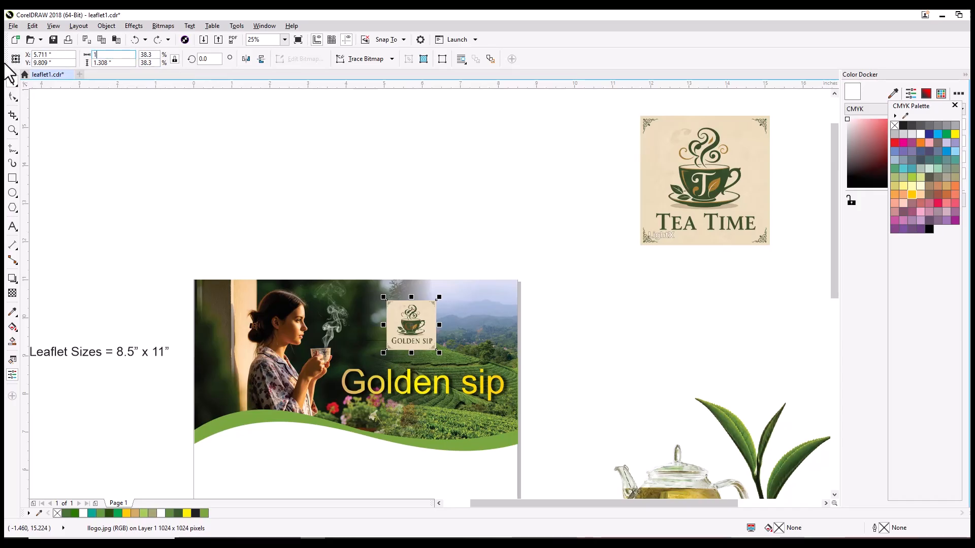
type("1.5")
key("Return")
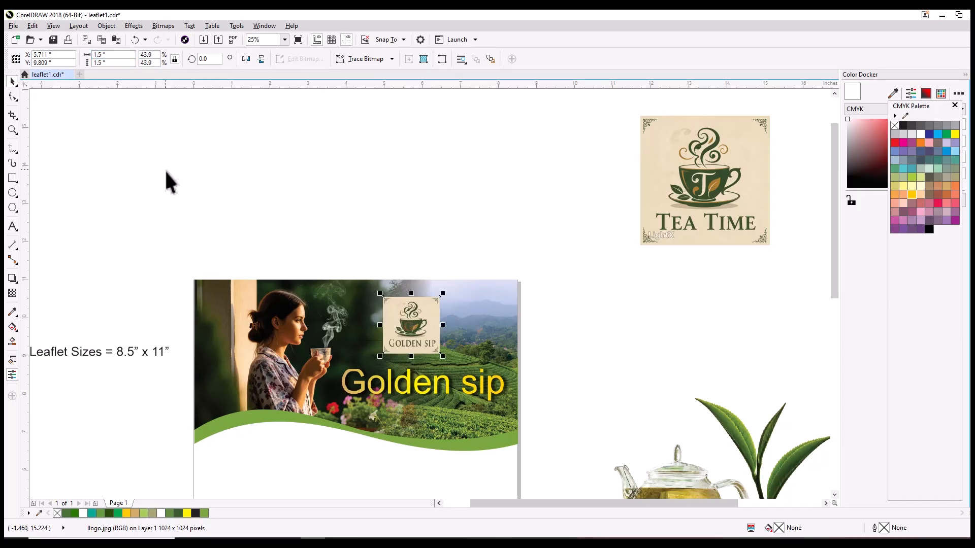
left_click_drag(412, 321, 603, 199)
Nudge the Golden sip title down to about Y 7.85 inches, closer to the green wave.
scroll(509, 220, "up", 2)
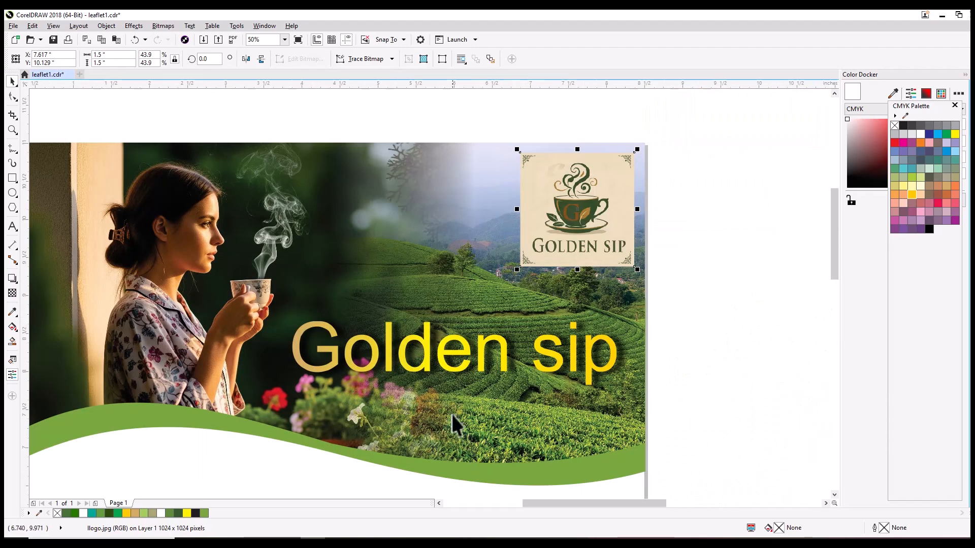
left_click(446, 368)
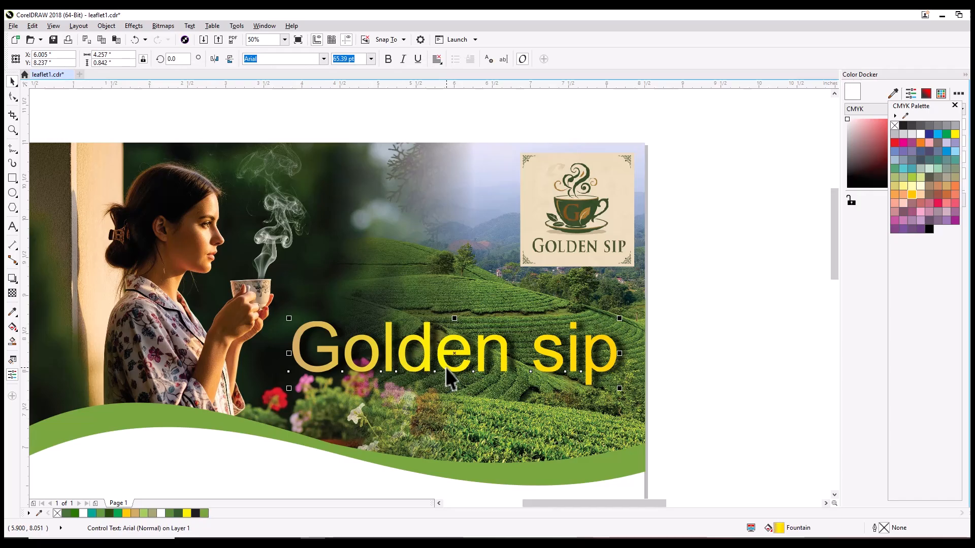
key("Down")
key("Down")
key("Down")
key("Down")
key("Down")
key("Down")
key("Down")
key("Down")
key("Down")
key("Down")
key("Down")
key("Down")
key("Down")
key("Down")
key("Down")
key("Down")
key("Down")
key("Down")
key("Down")
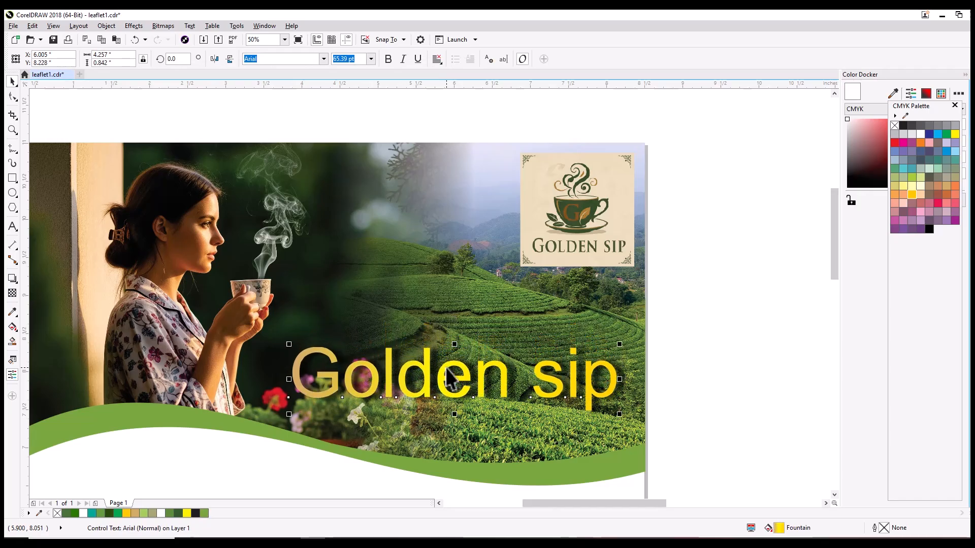
scroll(581, 337, "down", 1)
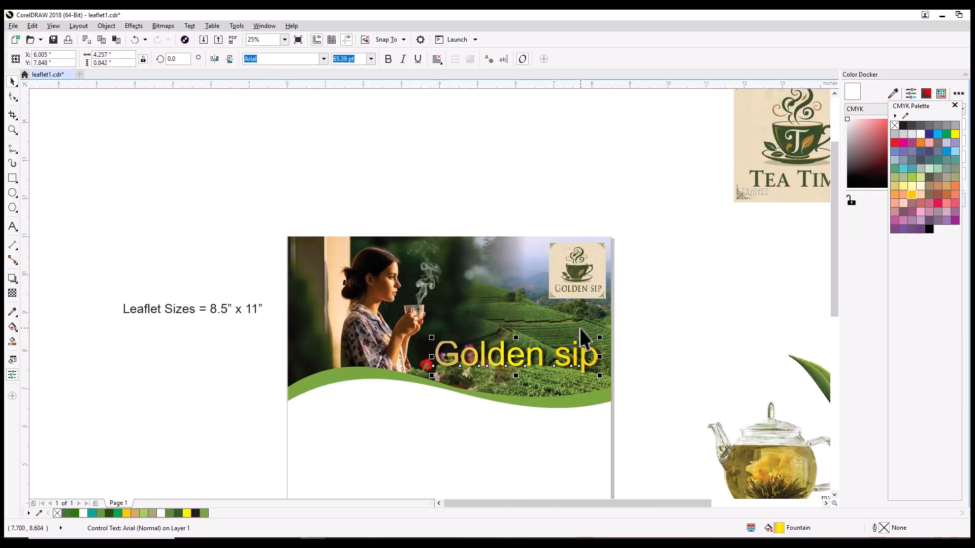
left_click(666, 331)
Place the tea descriptions text frame on the page below the green wave and widen it to about 7.73 inches.
left_click_drag(598, 337, 616, 296)
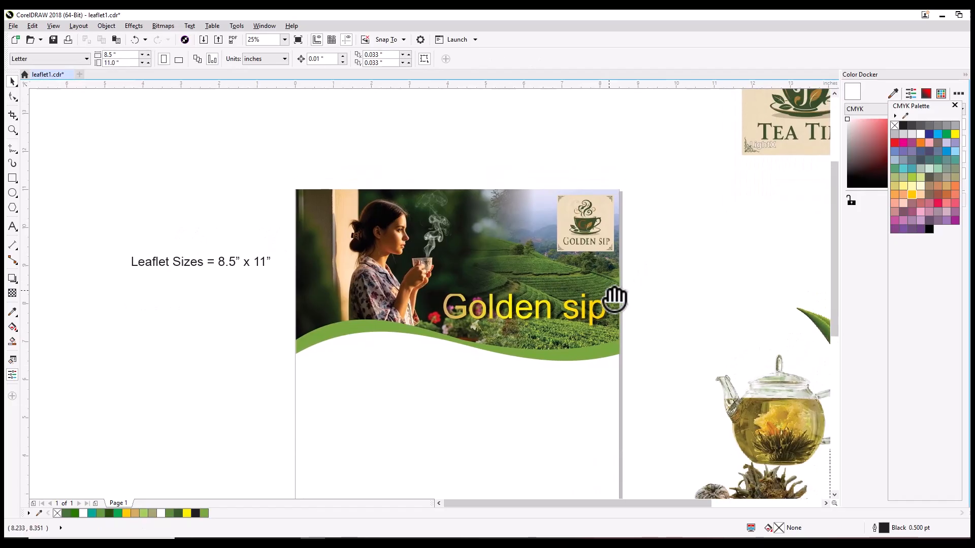
scroll(344, 174, "down", 1)
scroll(344, 178, "up", 1)
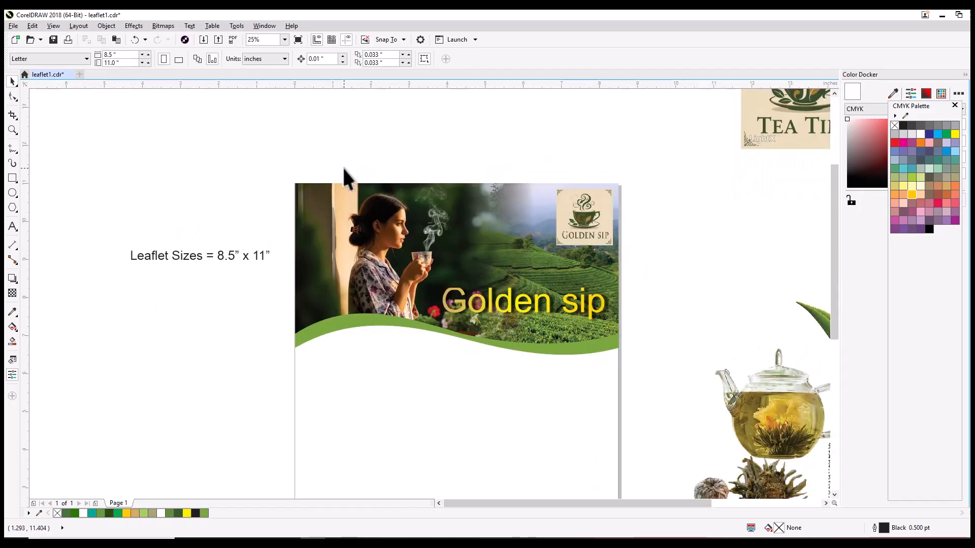
scroll(346, 178, "down", 1)
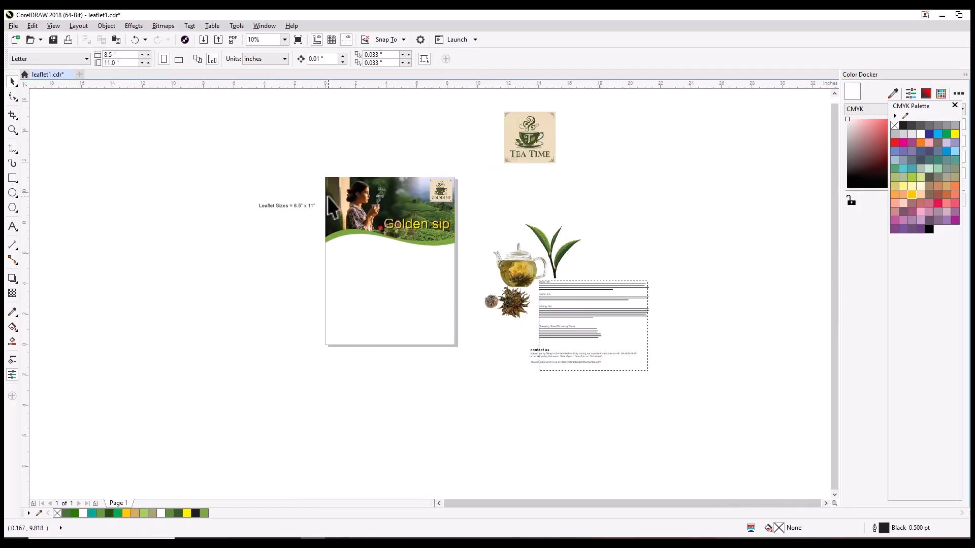
left_click_drag(376, 240, 400, 223)
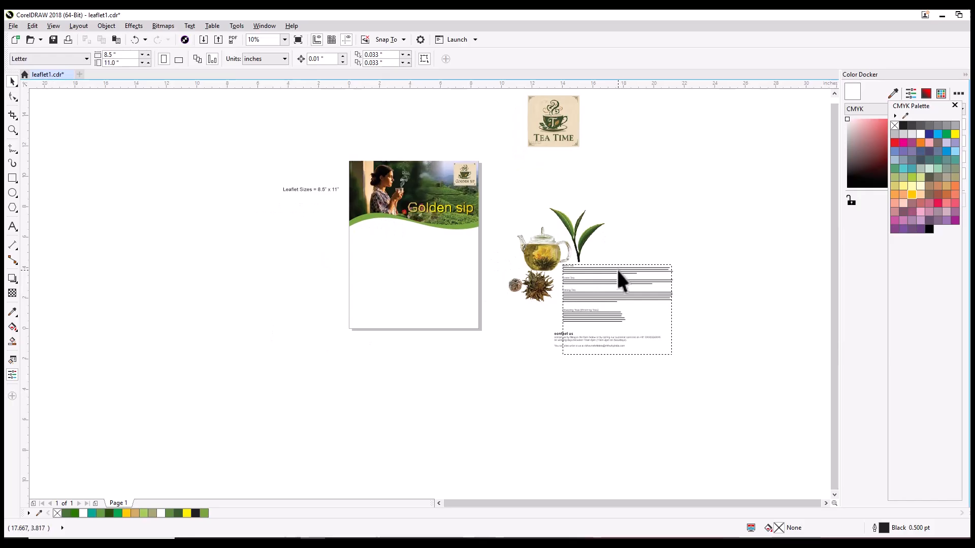
left_click_drag(618, 271, 411, 237)
scroll(362, 213, "up", 1)
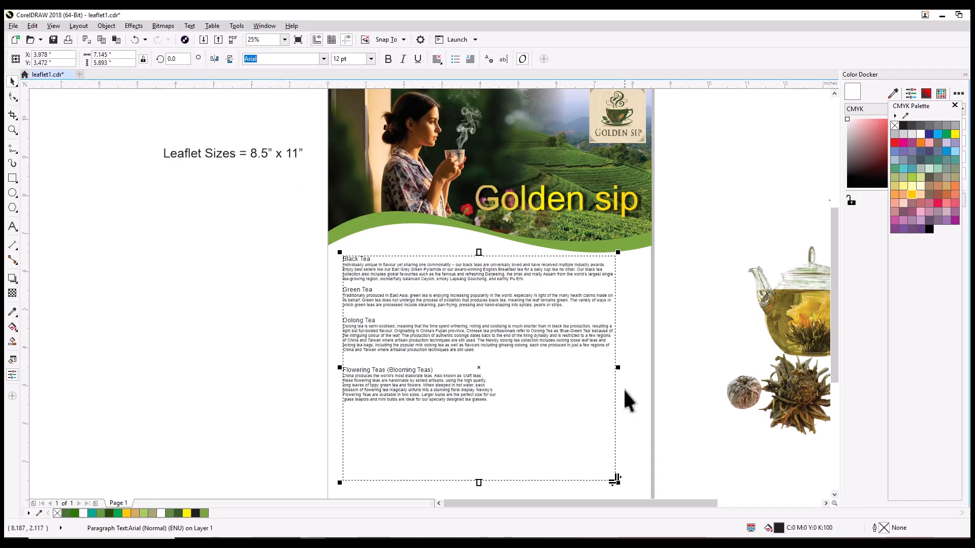
left_click_drag(617, 368, 581, 368)
scroll(464, 367, "down", 1)
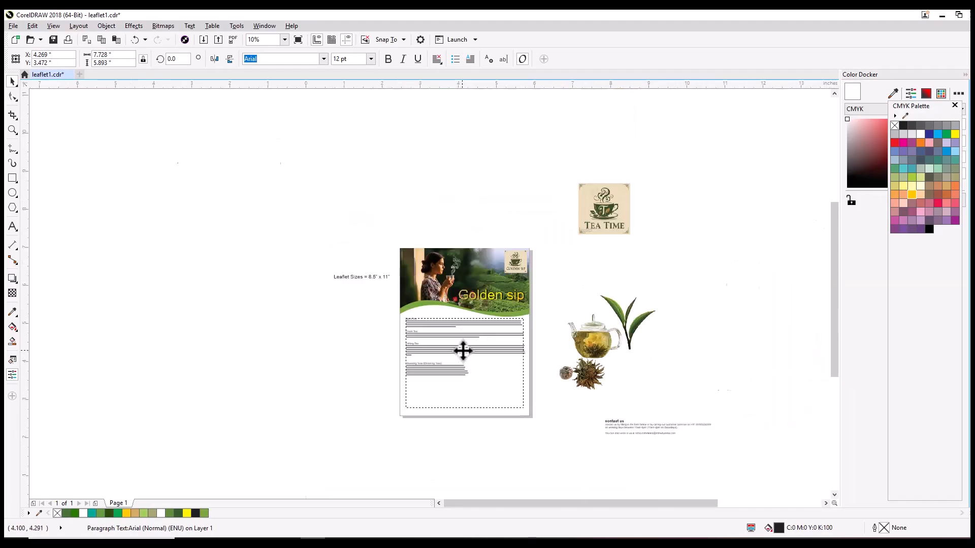
scroll(514, 333, "up", 2)
scroll(499, 328, "down", 1)
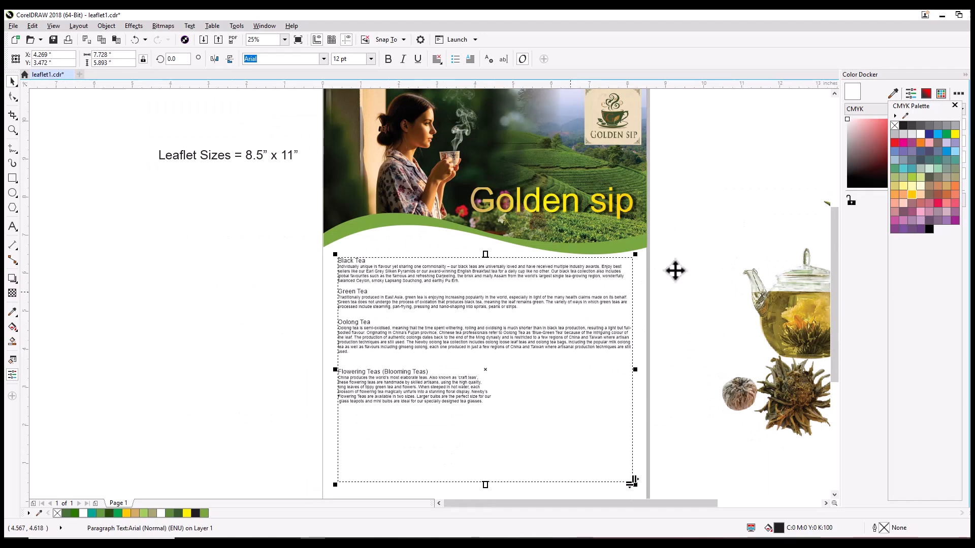
left_click(736, 238)
Move the glass teapot image onto the leaflet beside the Flowering Teas paragraph.
left_click_drag(588, 300, 516, 288)
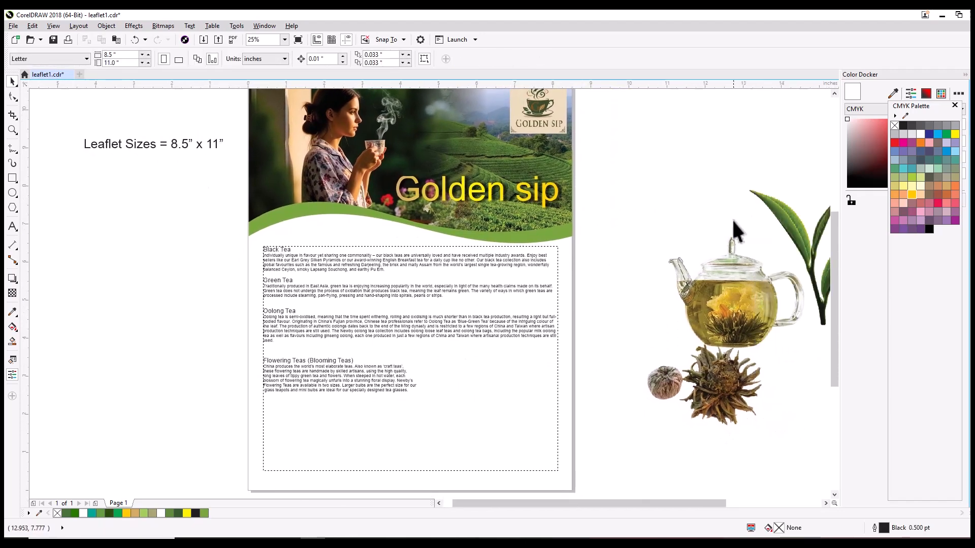
left_click_drag(751, 278, 531, 406)
scroll(291, 423, "up", 1)
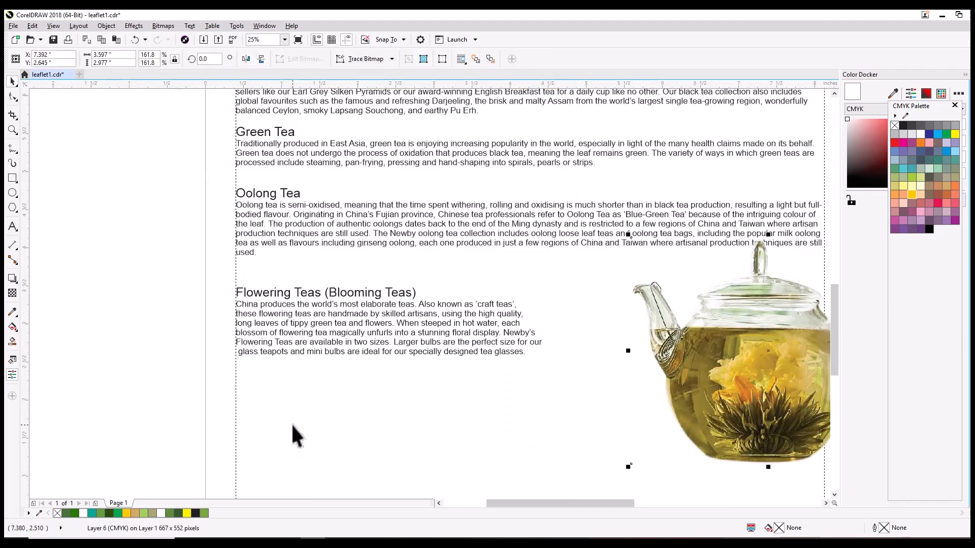
scroll(295, 421, "up", 1)
scroll(321, 429, "down", 2)
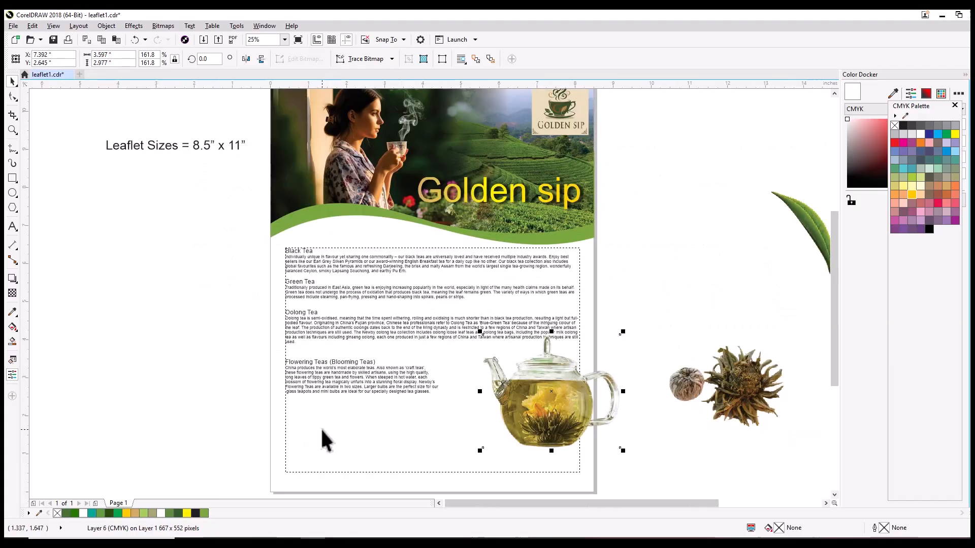
scroll(312, 266, "up", 1)
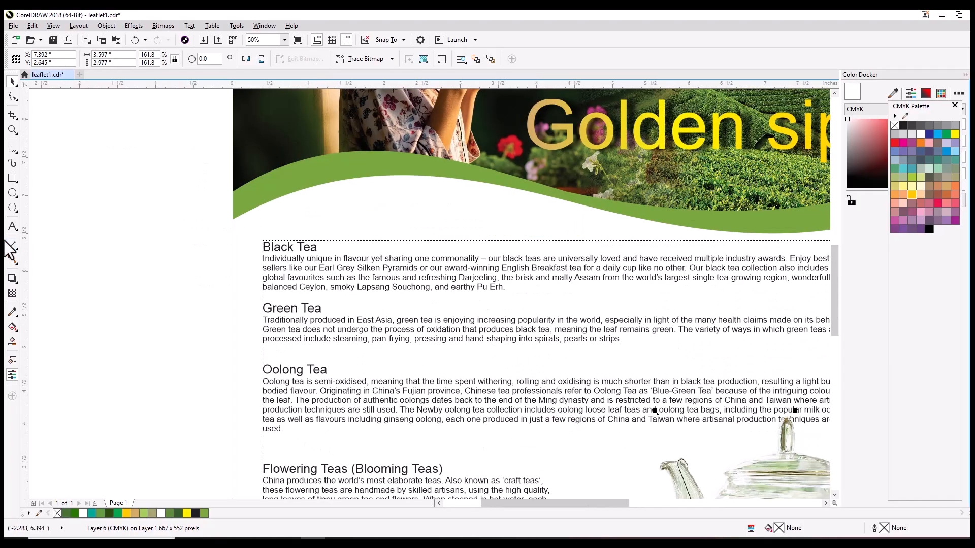
left_click(11, 226)
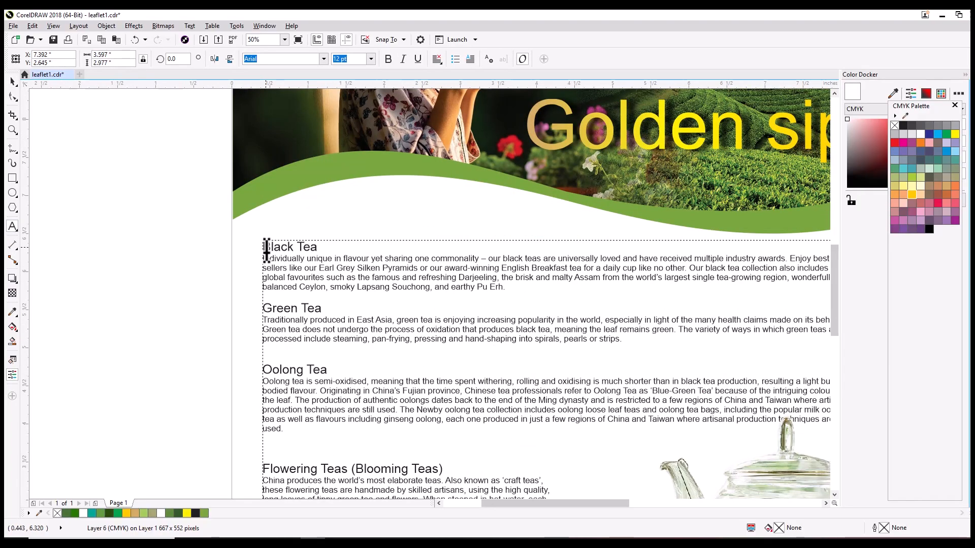
left_click_drag(266, 251, 319, 247)
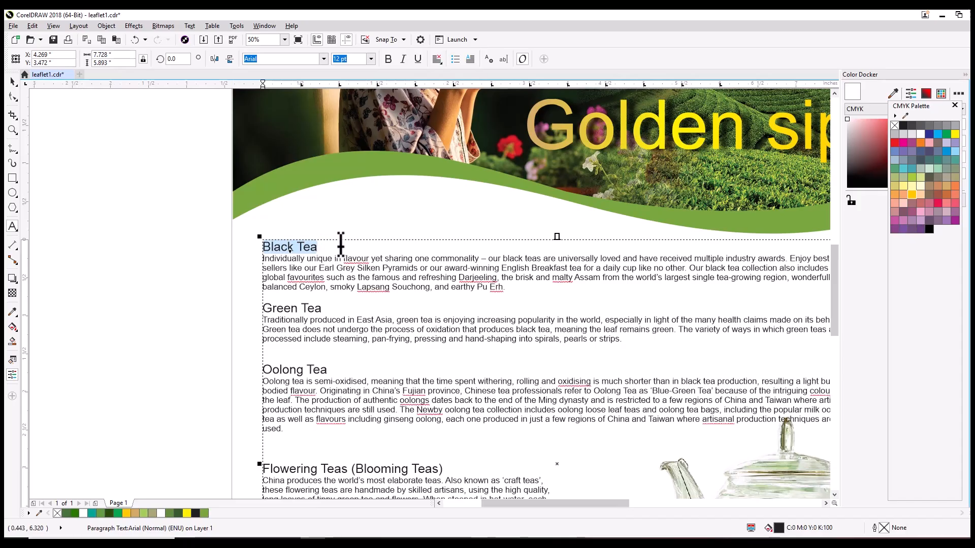
left_click(12, 312)
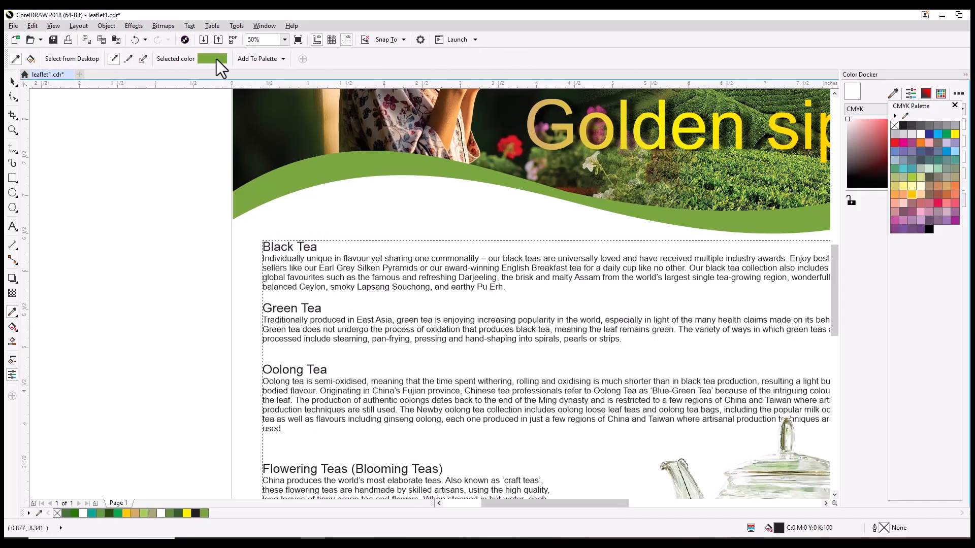
mouse_move(216, 60)
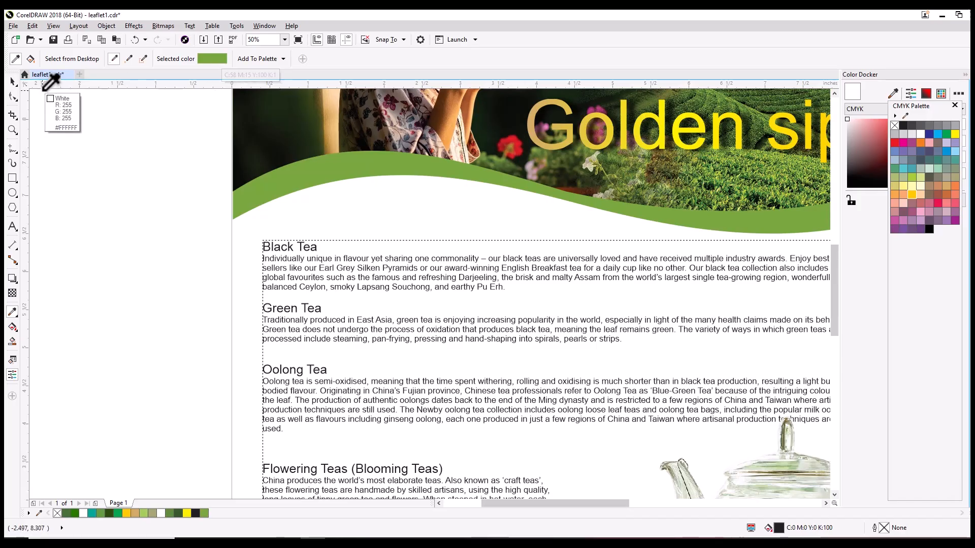
left_click(13, 82)
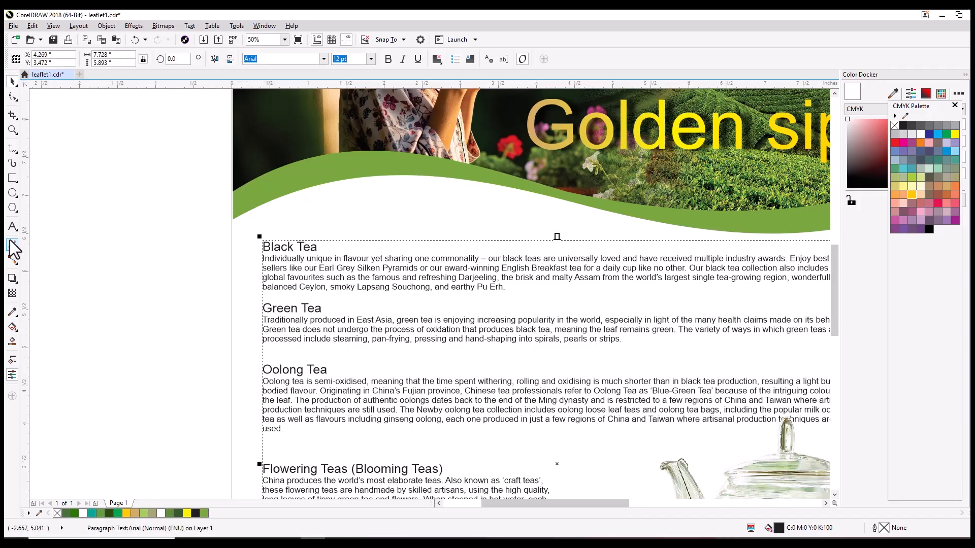
Color the Black Tea and Green Tea headings dark green (R39 G123 B0).
left_click(13, 227)
left_click(266, 256)
left_click_drag(264, 246, 348, 246)
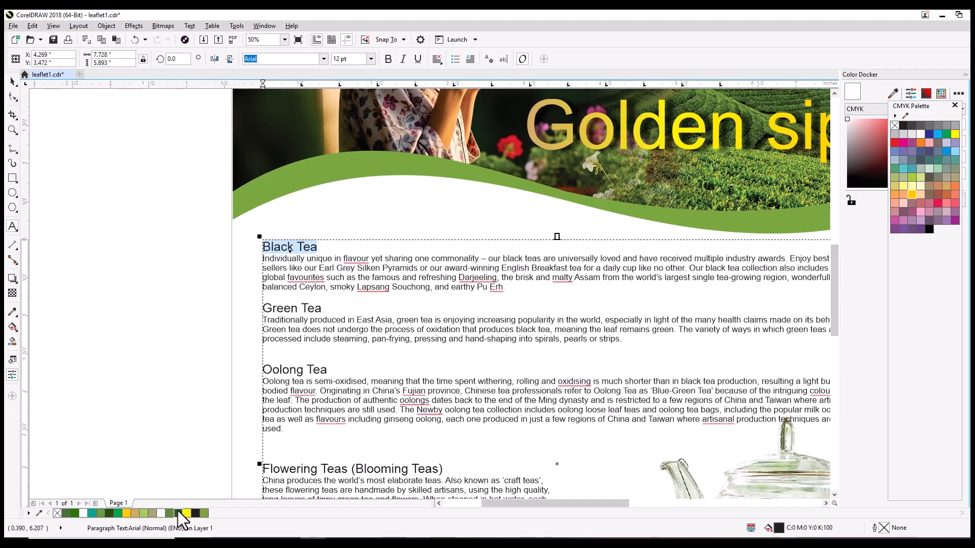
left_click(73, 512)
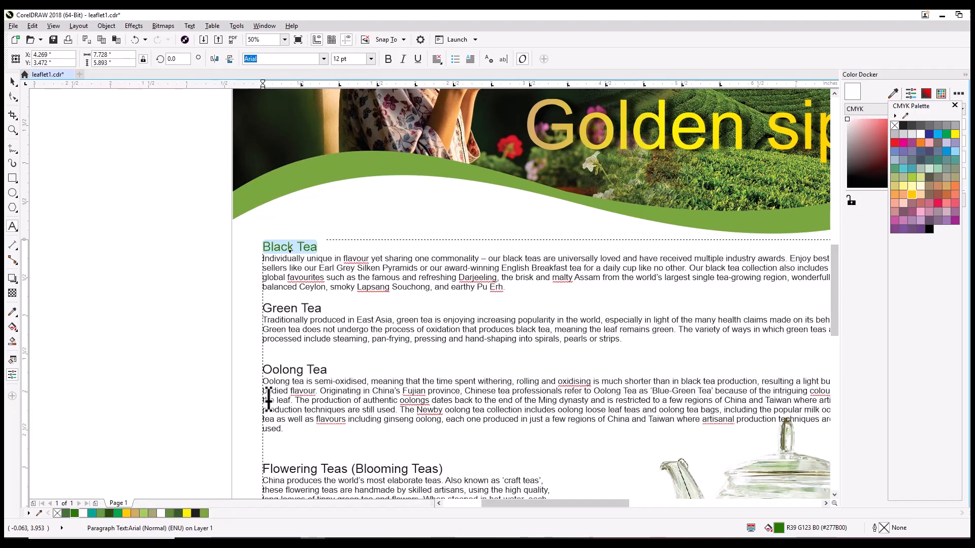
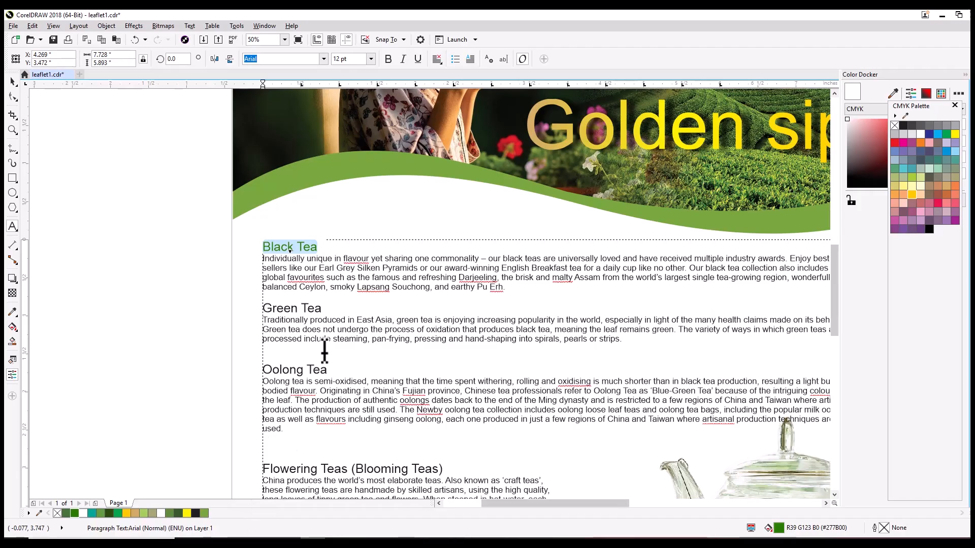
left_click_drag(321, 309, 250, 311)
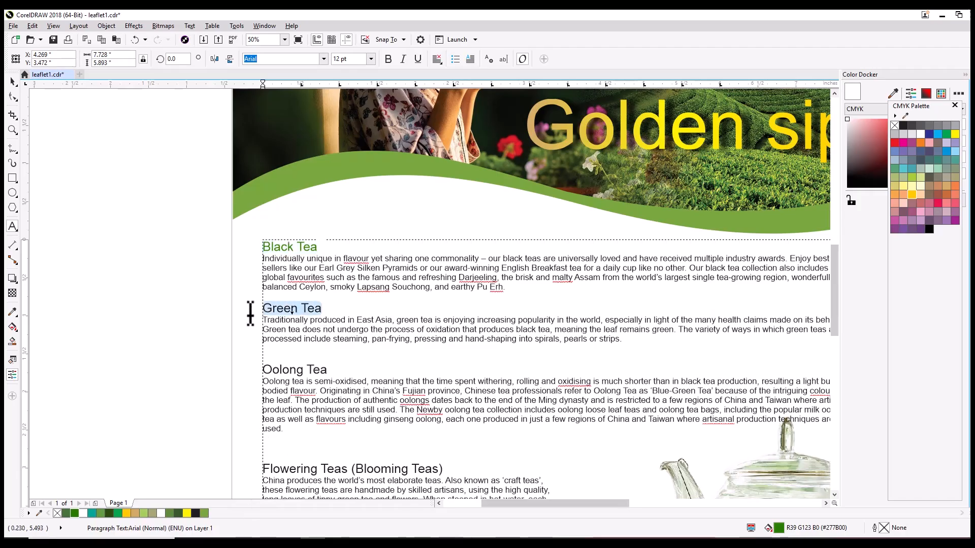
left_click(74, 513)
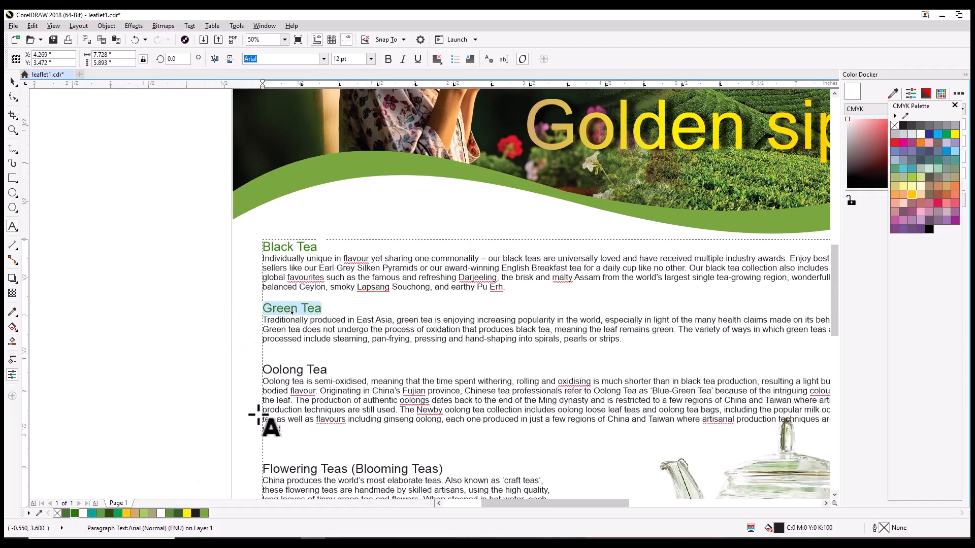
Color the Oolong Tea and Flowering Teas (Blooming Teas) headings dark green (R39 G123 B0).
left_click(327, 370)
left_click_drag(328, 370, 254, 370)
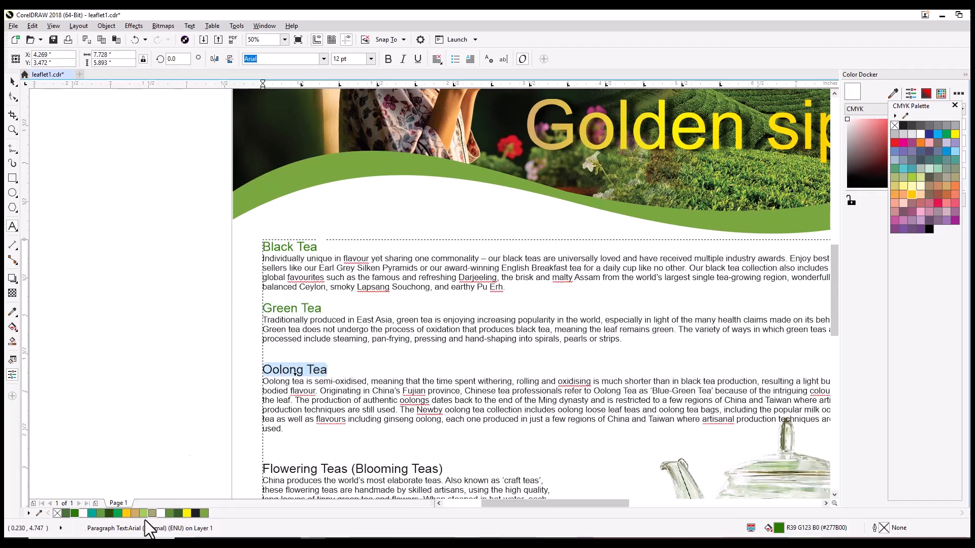
left_click(74, 513)
scroll(401, 372, "up", 3)
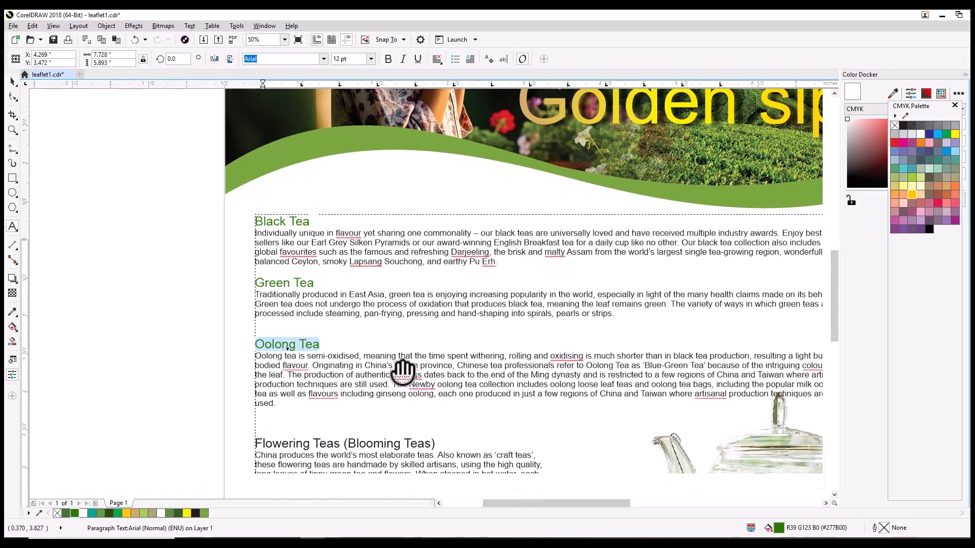
scroll(483, 260, "down", 3)
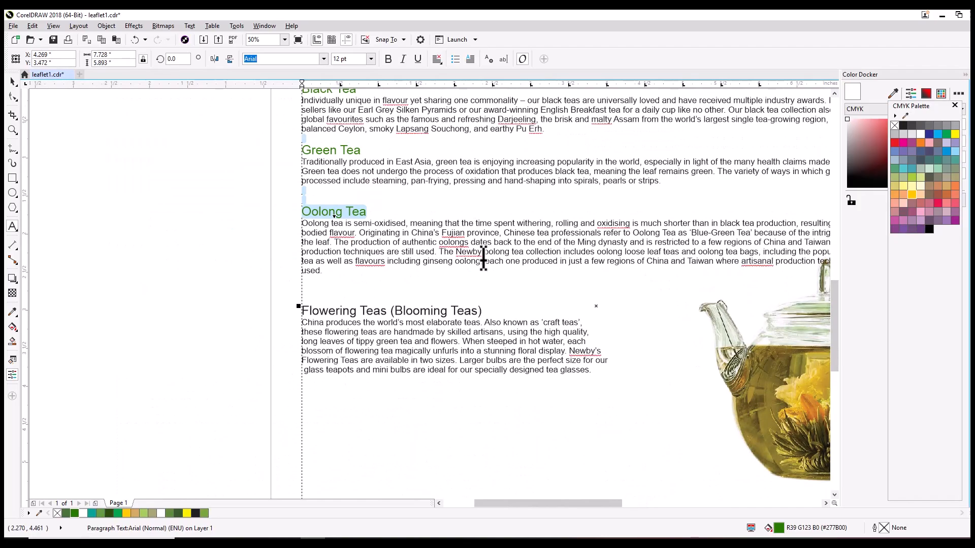
left_click_drag(483, 313, 300, 317)
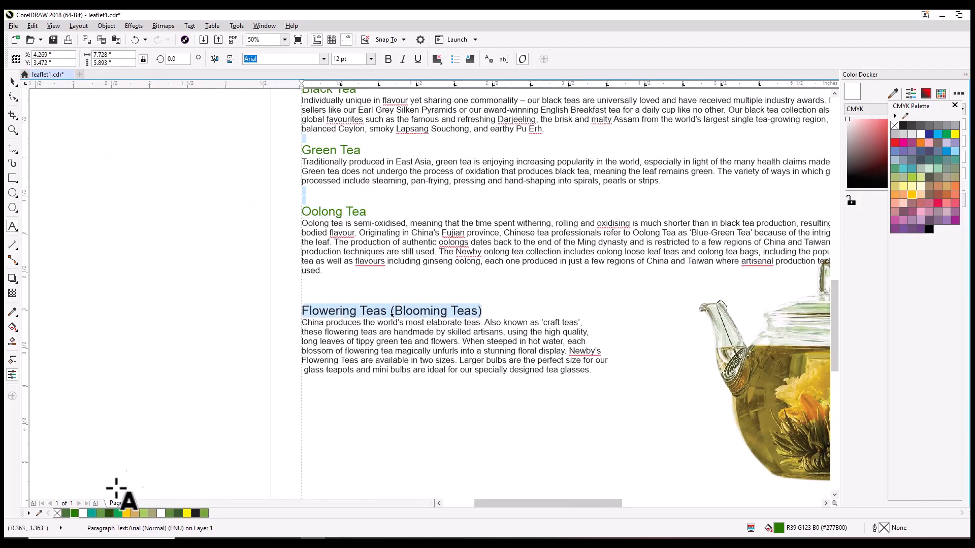
left_click(74, 513)
scroll(283, 386, "down", 4)
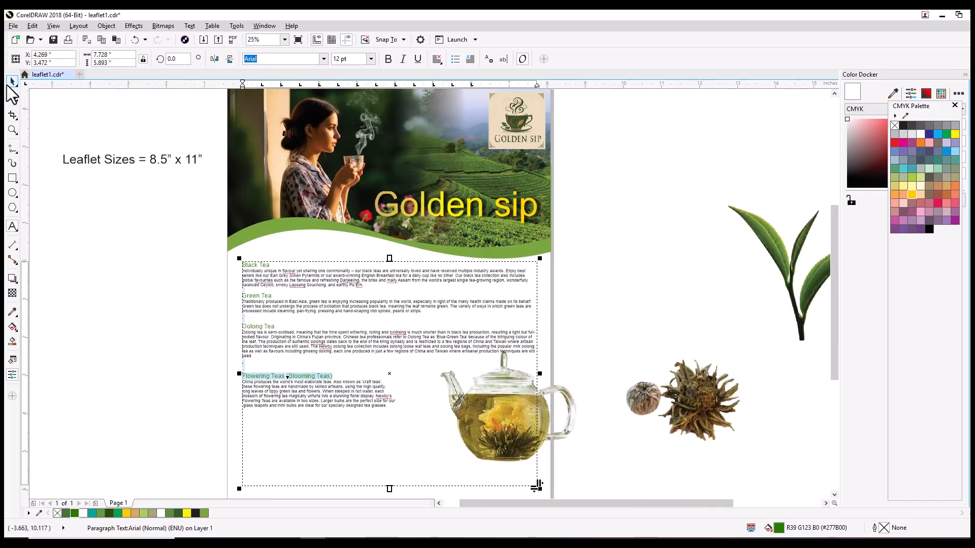
Shrink the glass teapot image to about 2.42 x 2.0 inches.
left_click(12, 83)
left_click_drag(635, 242, 673, 204)
left_click(630, 406)
left_click(544, 359)
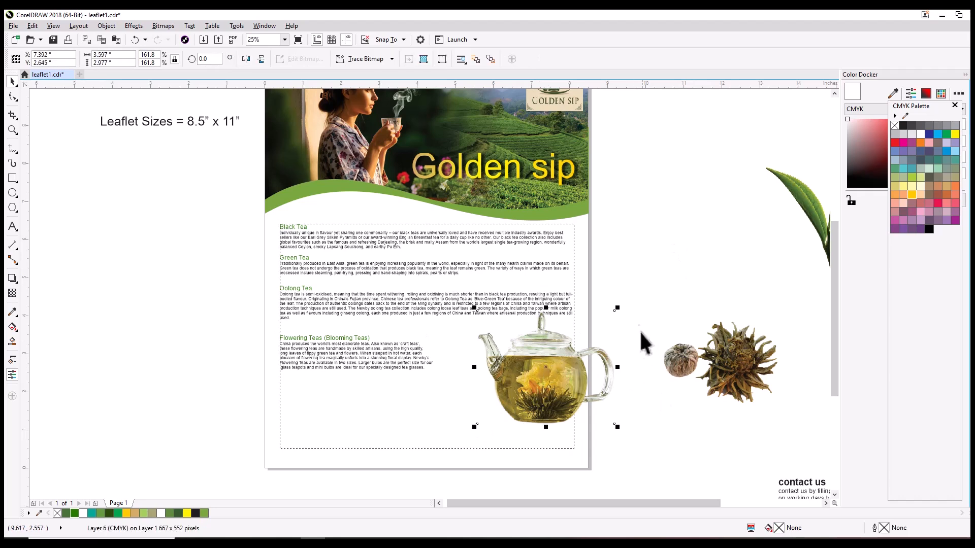
left_click_drag(618, 310, 577, 343)
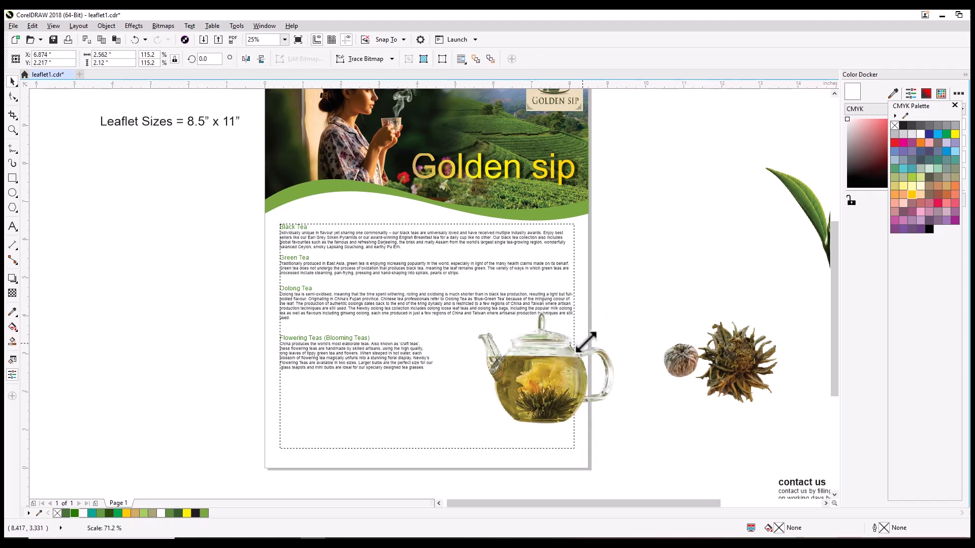
left_click_drag(546, 373, 518, 351)
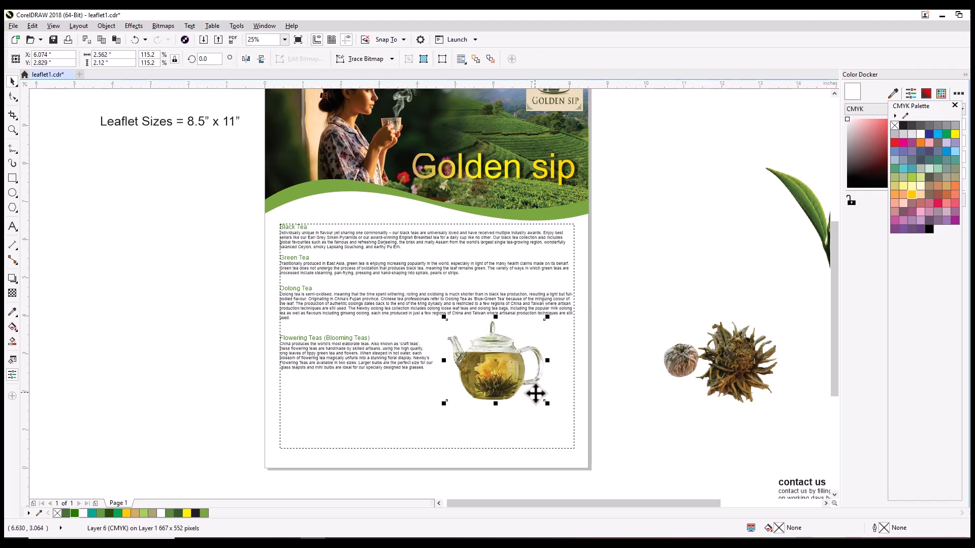
left_click_drag(547, 403, 541, 397)
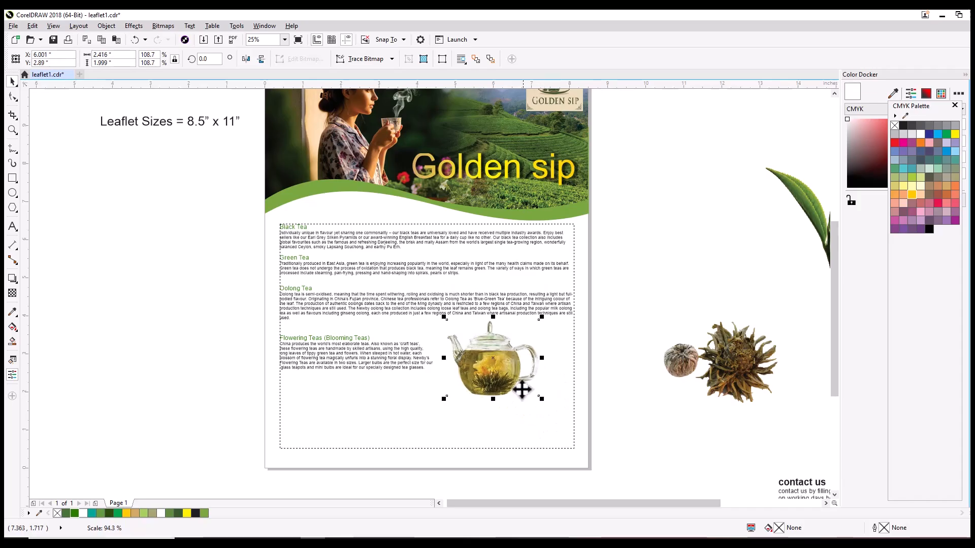
Move the teapot to about X 6.83, Y 2.97 inches, near the text frame's right edge beside the Flowering Teas paragraph.
left_click_drag(500, 362, 577, 300)
scroll(519, 361, "up", 4)
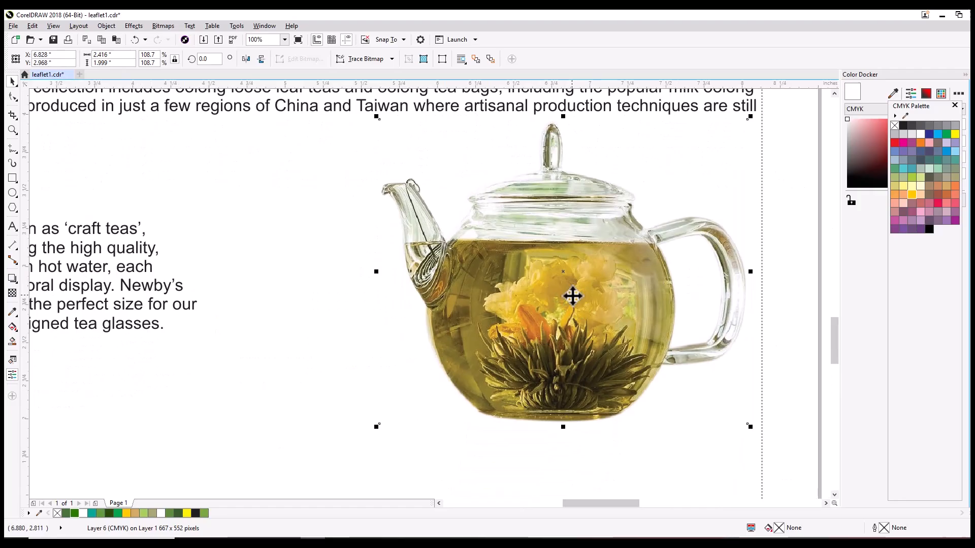
left_click_drag(577, 289, 640, 296)
scroll(621, 296, "down", 2)
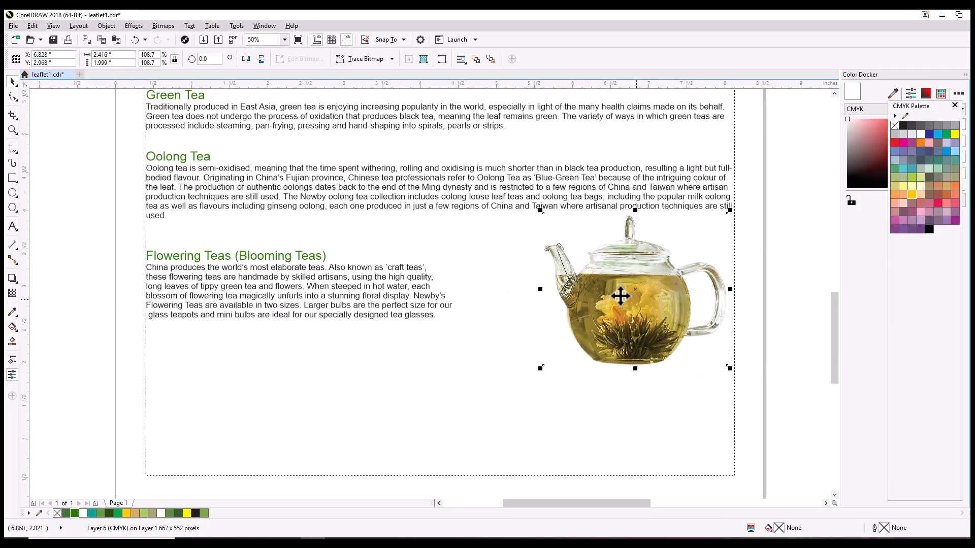
left_click_drag(340, 296, 299, 311)
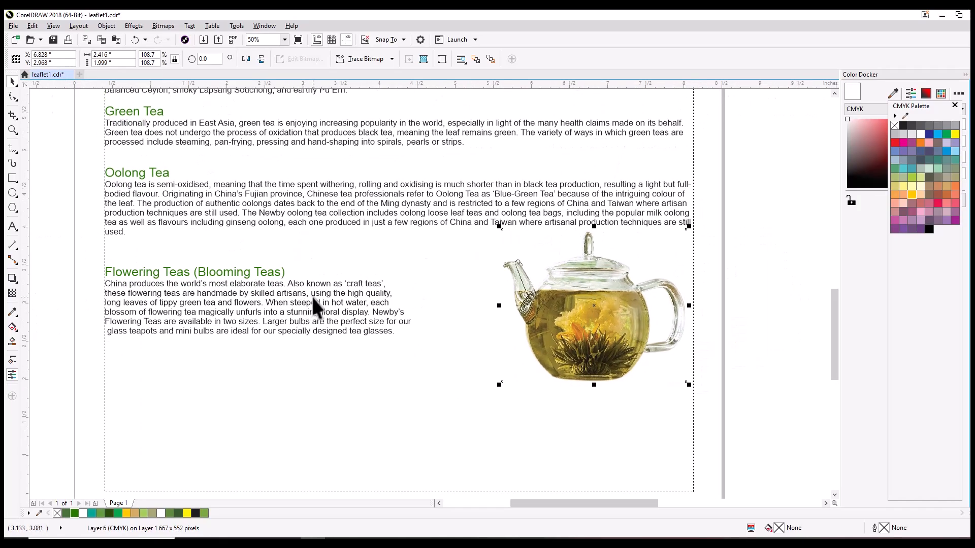
left_click_drag(278, 206, 291, 212)
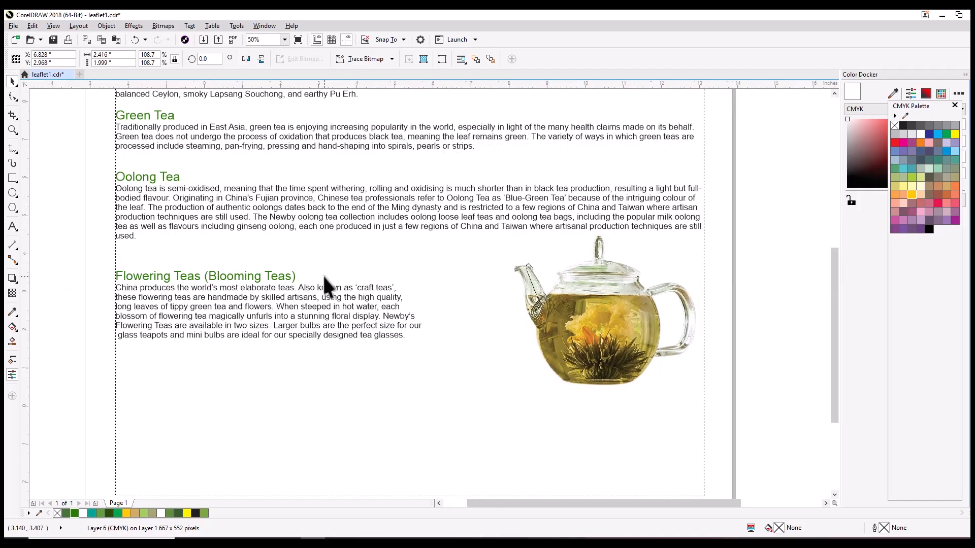
Shrink the dried tea flower image to about 1.78 x 1.26 inches and place it against the teapot's lower left side.
scroll(322, 274, "down", 1)
left_click_drag(658, 320, 571, 331)
left_click_drag(640, 270, 588, 305)
left_click_drag(556, 334, 393, 331)
scroll(387, 320, "up", 1)
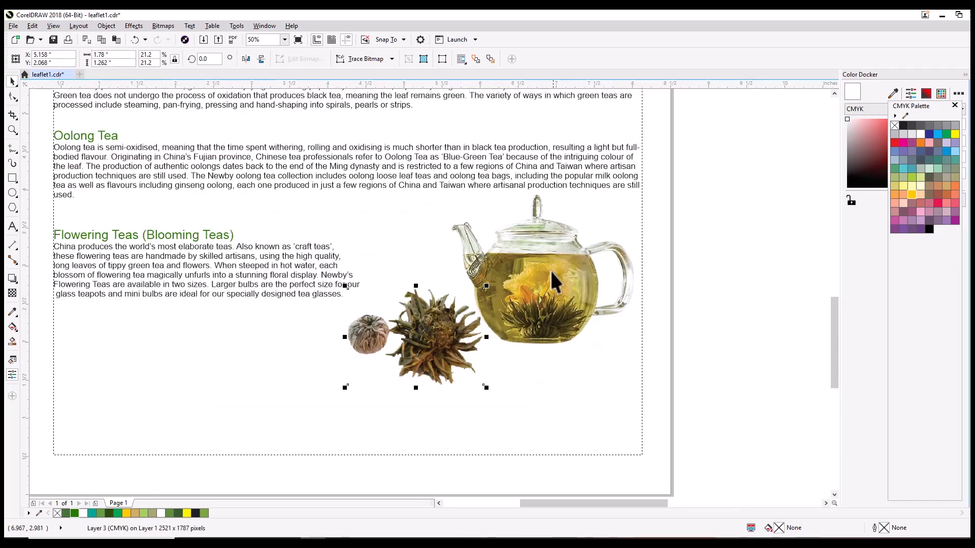
left_click_drag(471, 315, 481, 300)
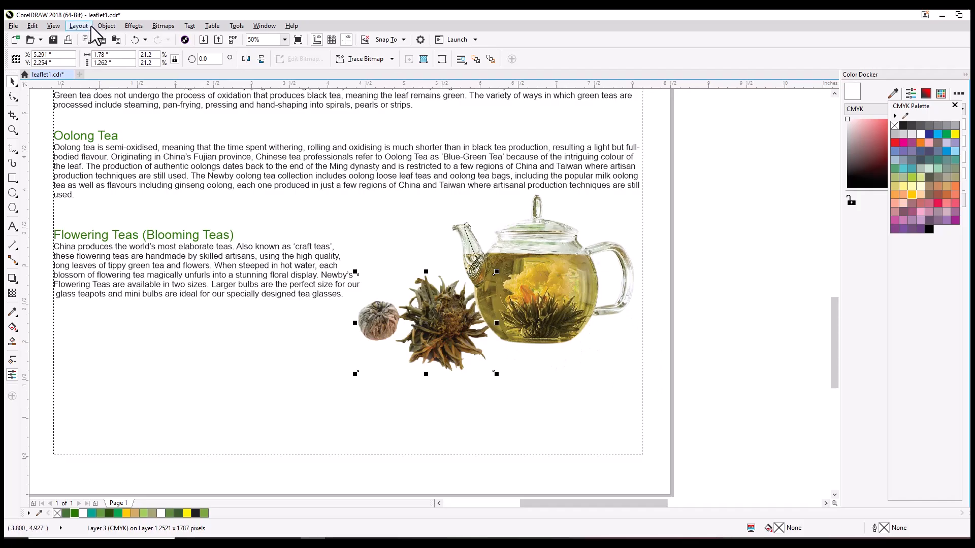
Set the dried flower image's stacking order and shrink it to about 1.44 x 1.02 inches, tucked against the teapot's base.
left_click(107, 26)
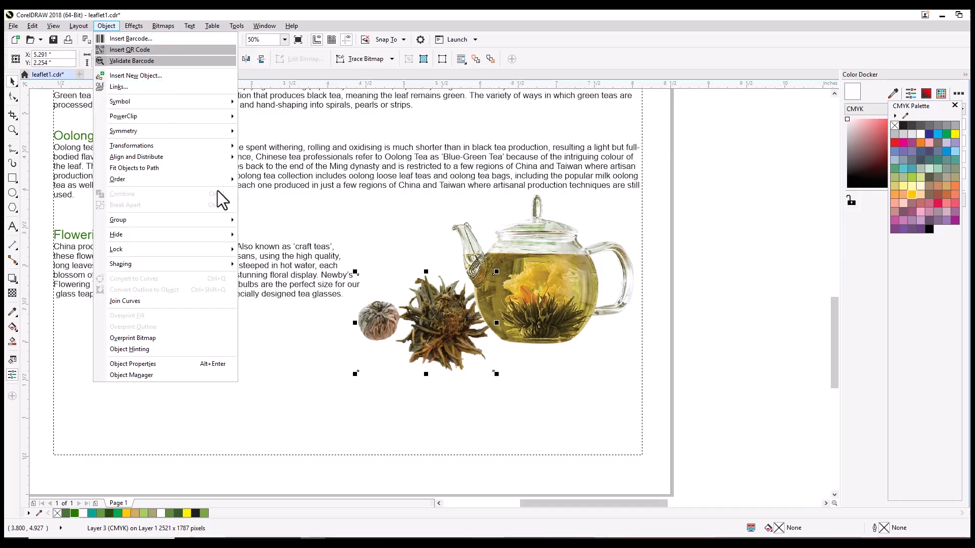
left_click(254, 181)
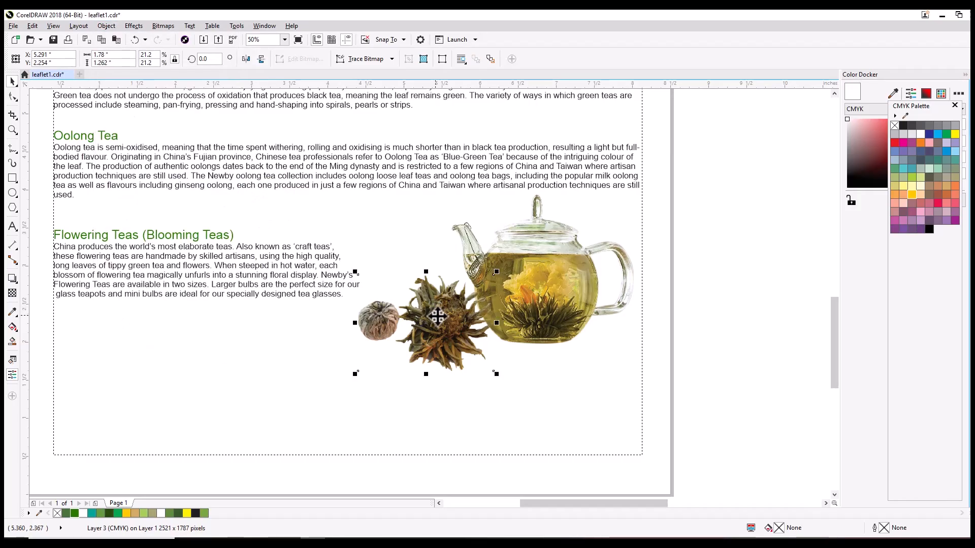
left_click_drag(436, 304, 449, 299)
left_click_drag(510, 267, 490, 294)
left_click_drag(451, 327, 463, 320)
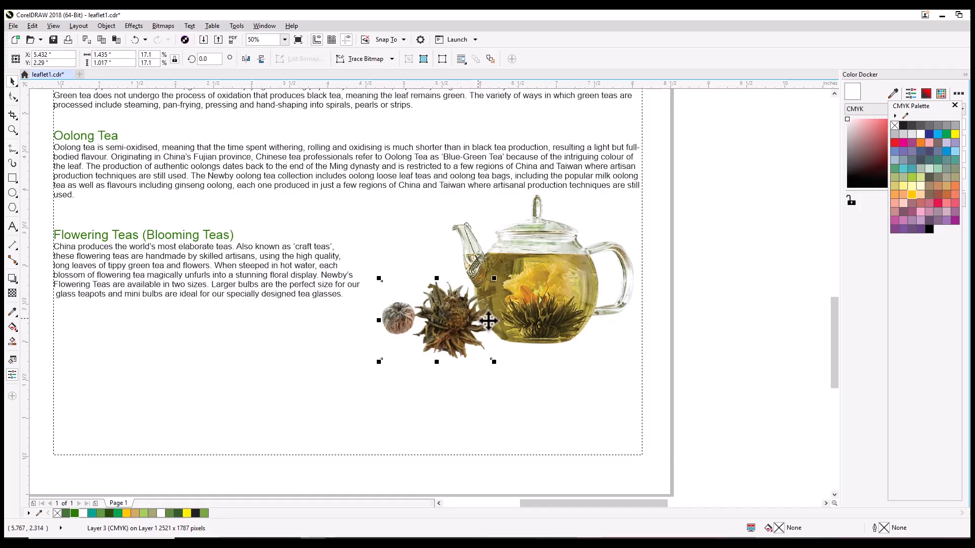
left_click(730, 290)
Move the tea leaf image from outside the page to the leaflet's left edge near the Black Tea heading.
scroll(637, 305, "down", 2)
scroll(600, 305, "down", 2)
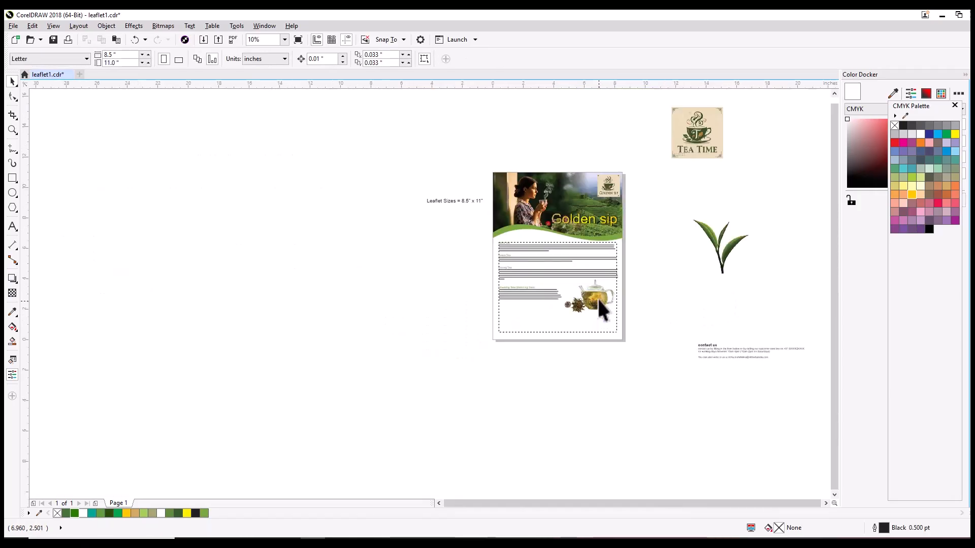
scroll(616, 274, "up", 2)
scroll(615, 263, "down", 2)
left_click_drag(561, 297, 538, 268)
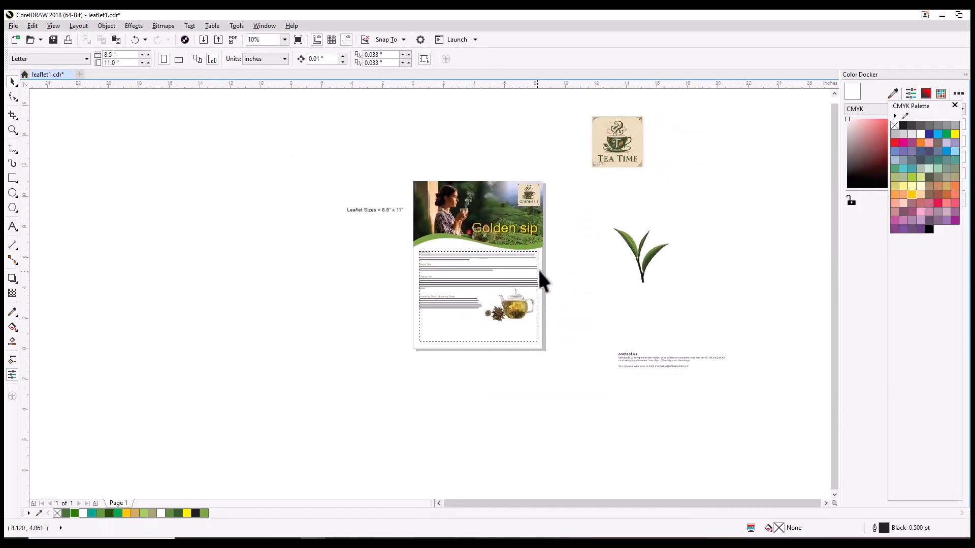
scroll(474, 257, "up", 2)
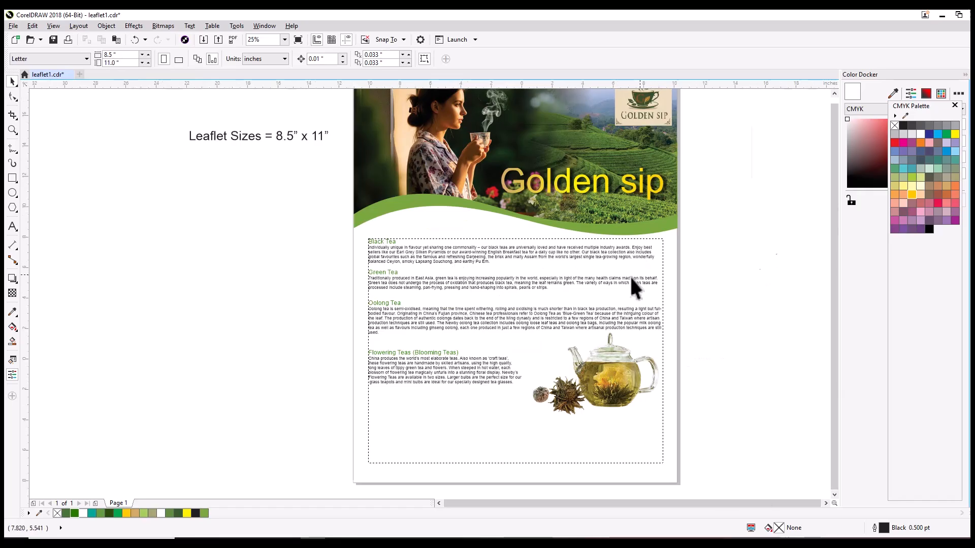
scroll(635, 274, "down", 2)
left_click_drag(738, 264, 492, 276)
scroll(489, 242, "up", 4)
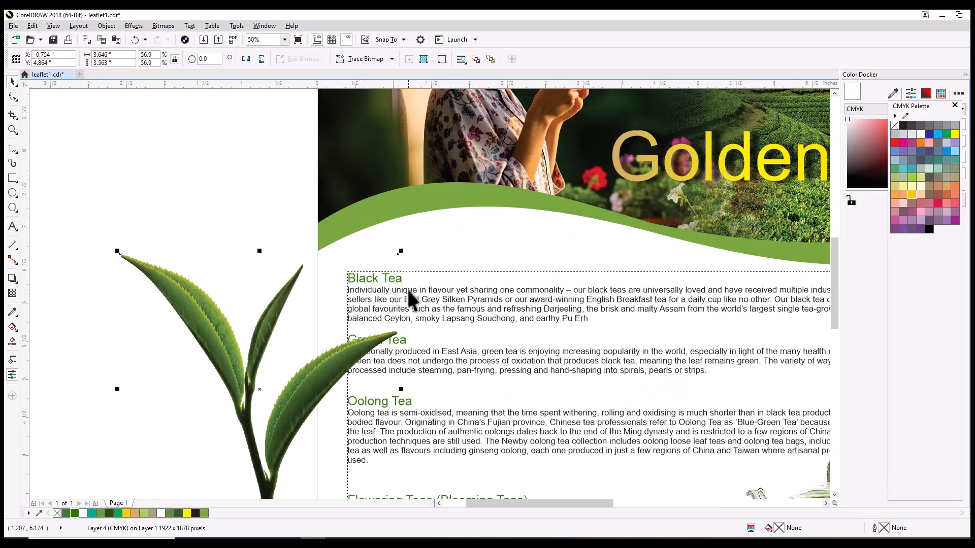
Shrink the tea leaf image to about 0.29 x 0.28 inches and place it just before the Black Tea heading.
left_click_drag(401, 251, 340, 253)
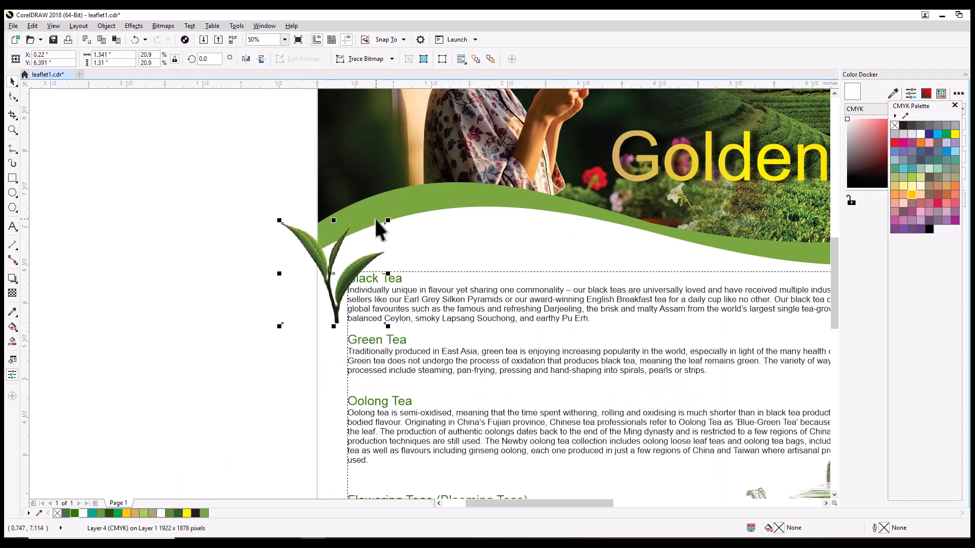
left_click_drag(387, 221, 333, 282)
scroll(331, 276, "up", 2)
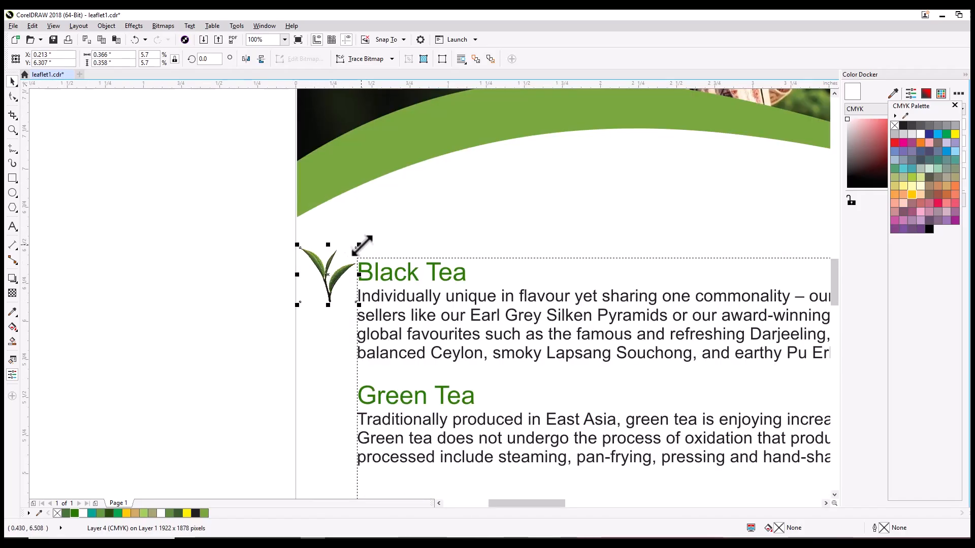
left_click_drag(362, 246, 340, 277)
scroll(333, 257, "down", 2)
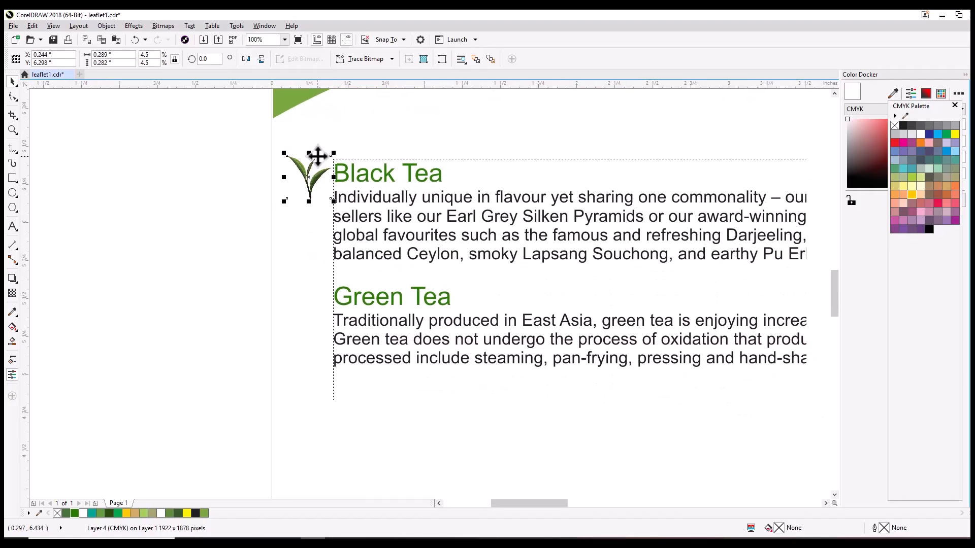
Lower the leaf icon slightly and place copies of it before the Green Tea, Oolong Tea and Flowering Teas headings.
left_click_drag(311, 167, 312, 188)
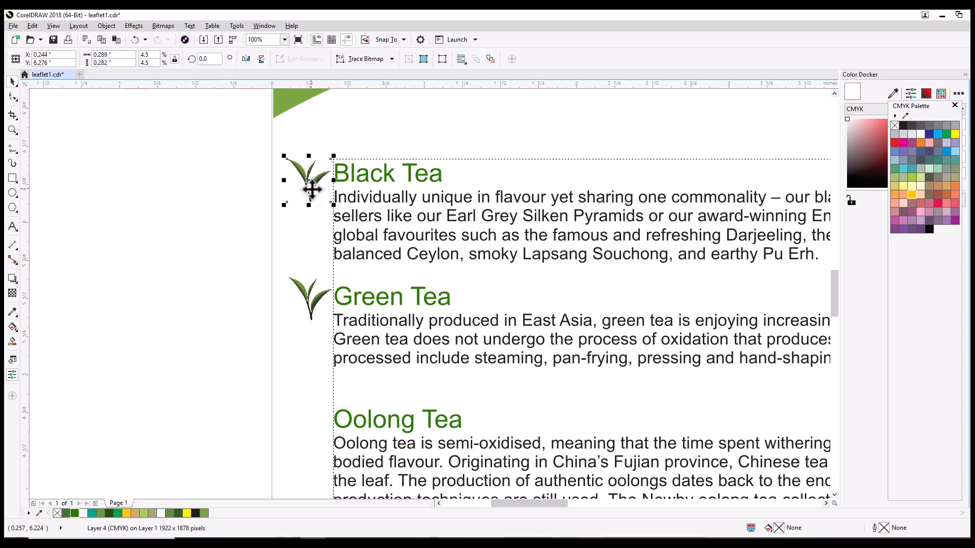
scroll(366, 198, "down", 3)
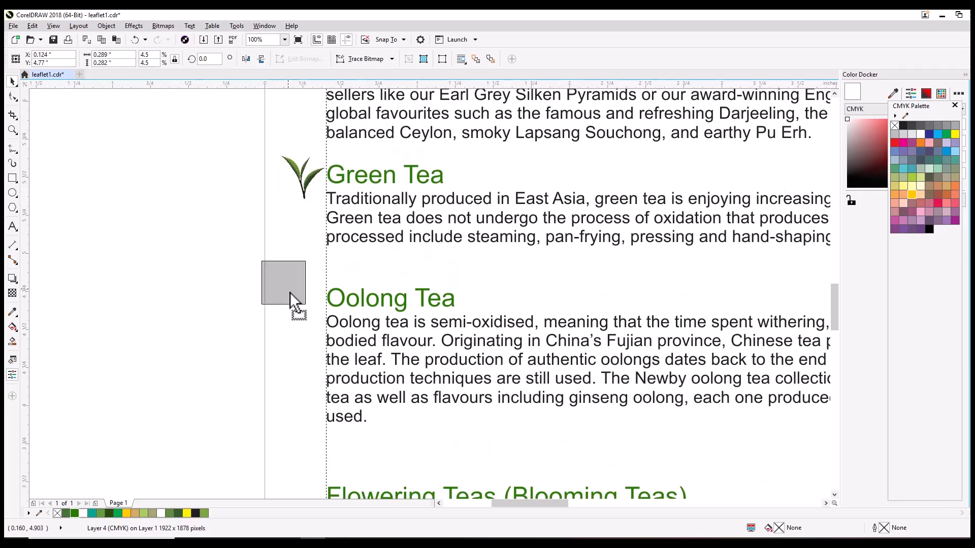
left_click_drag(303, 302, 304, 359)
scroll(312, 264, "down", 2)
scroll(314, 269, "up", 1)
Select the four leaf icons and align their right edges.
left_click(238, 132)
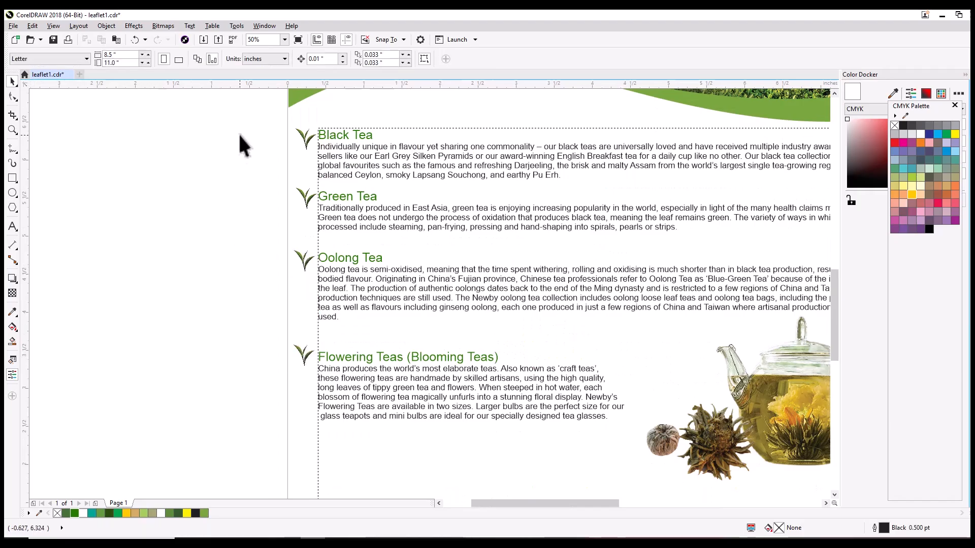
left_click_drag(400, 431, 398, 430)
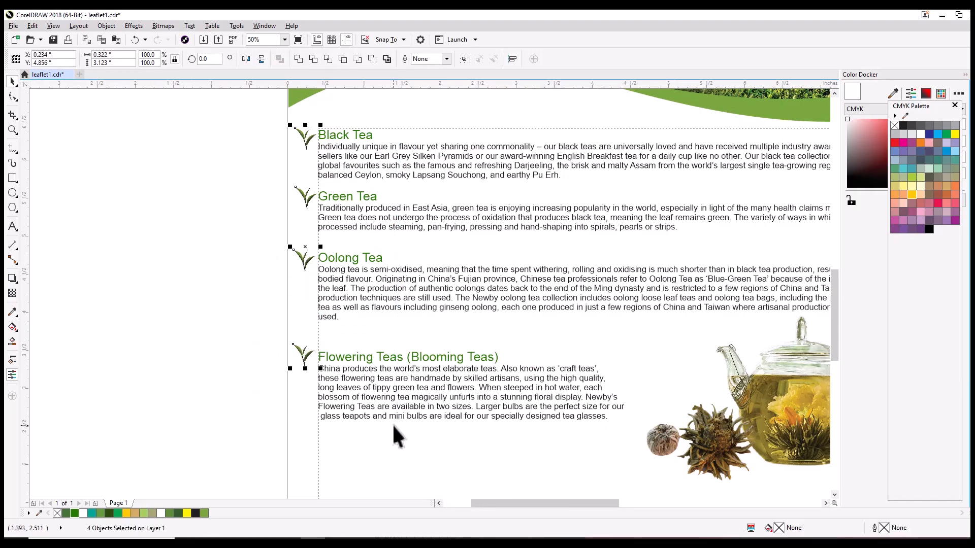
left_click_drag(226, 321, 196, 309)
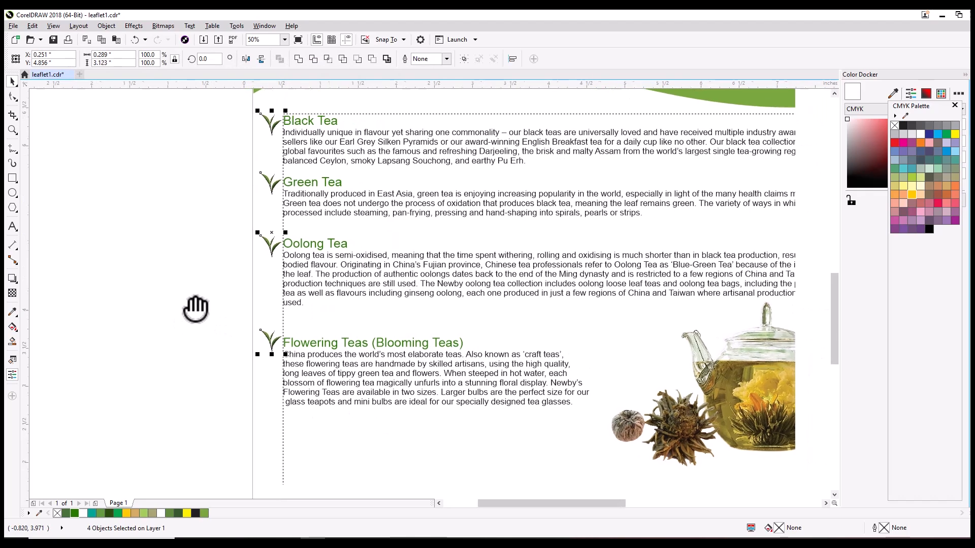
Draw a rectangle about 8.48 x 1.33 inches across the full width of the page's lower end.
scroll(202, 322, "down", 2)
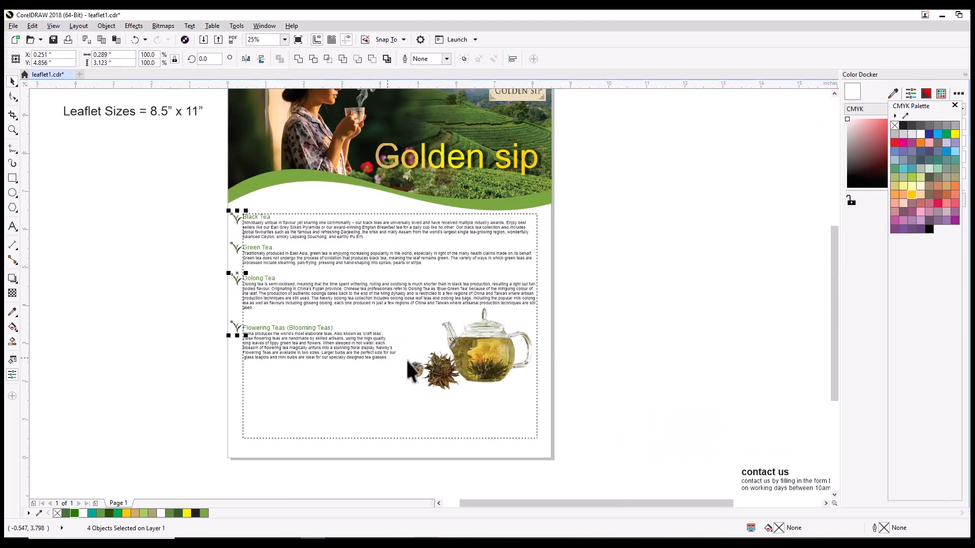
left_click_drag(668, 374, 625, 309)
scroll(640, 342, "down", 2)
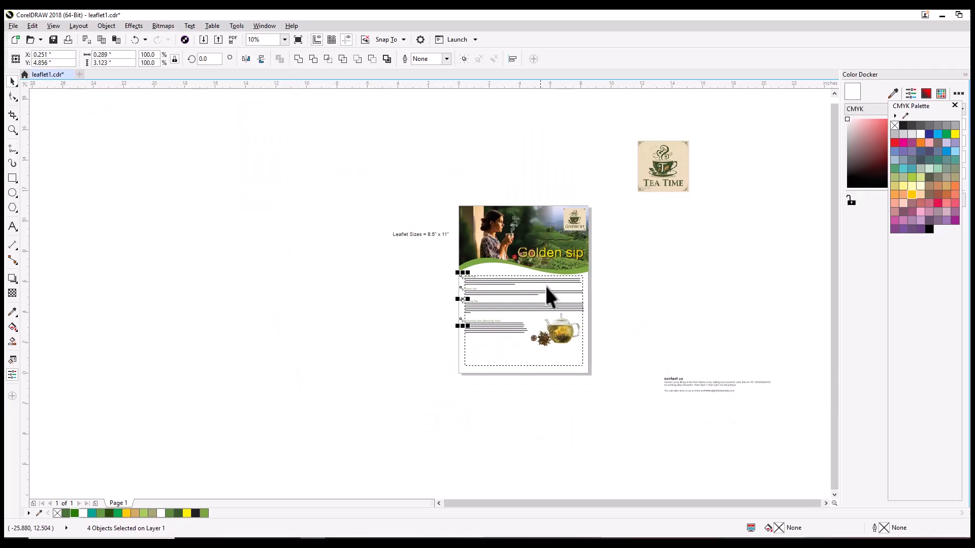
scroll(547, 367, "up", 5)
left_click_drag(549, 366, 508, 376)
scroll(506, 378, "down", 2)
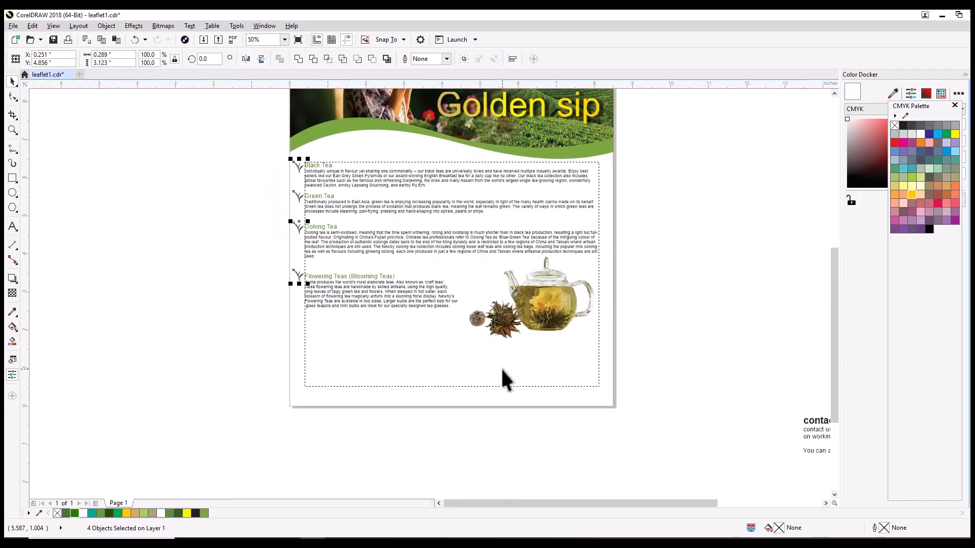
left_click(633, 361)
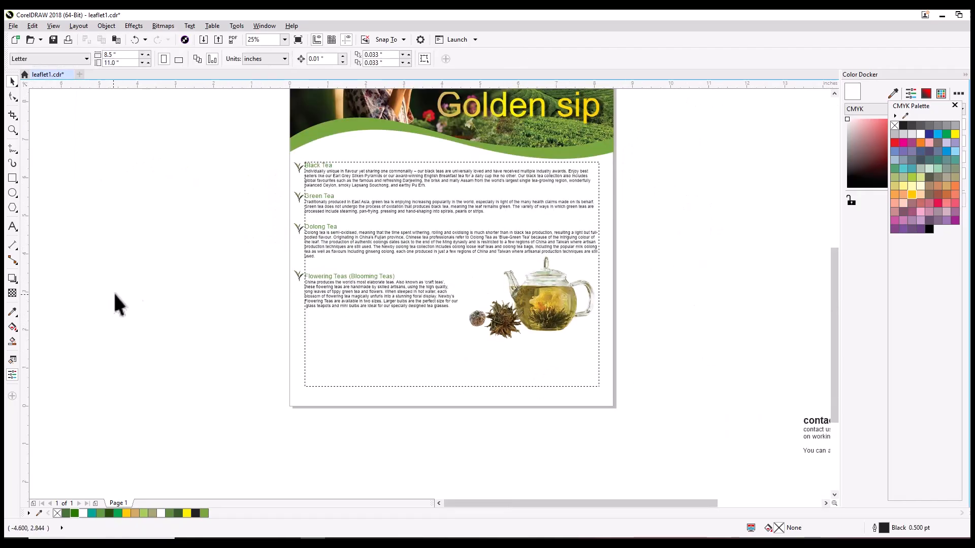
left_click(12, 178)
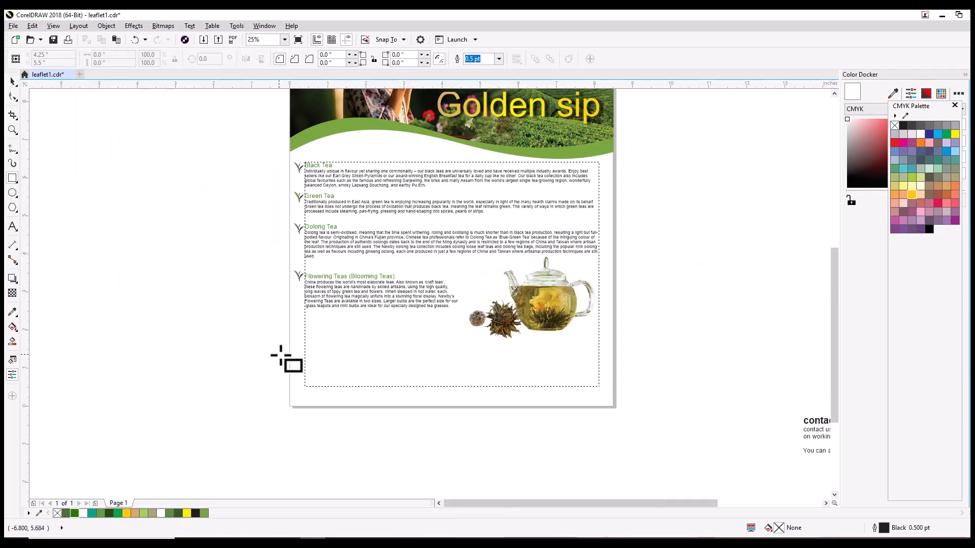
left_click_drag(290, 355, 614, 407)
left_click(13, 81)
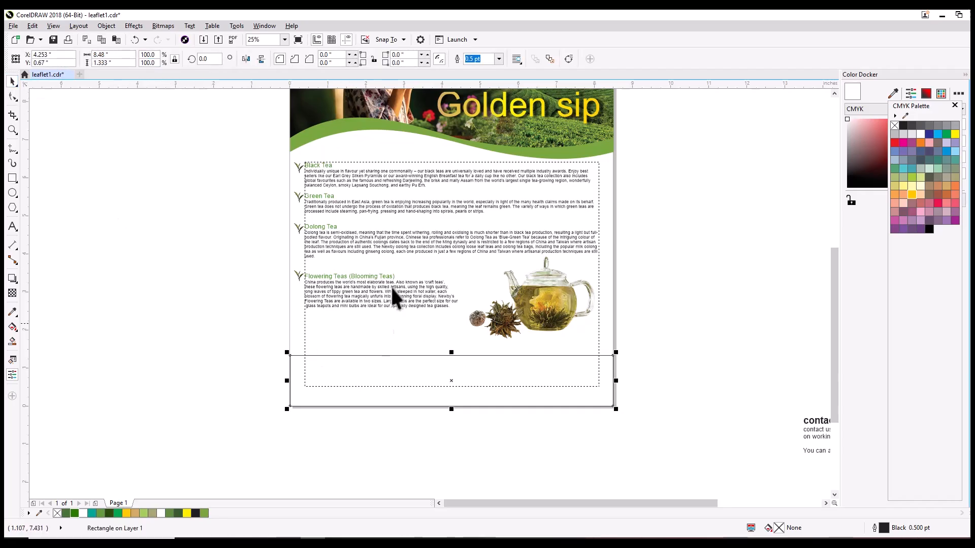
Set the footer rectangle's width to 8.5 inches and fill it with the dark green of the headings (#277B00).
left_click(427, 329)
left_click(137, 166)
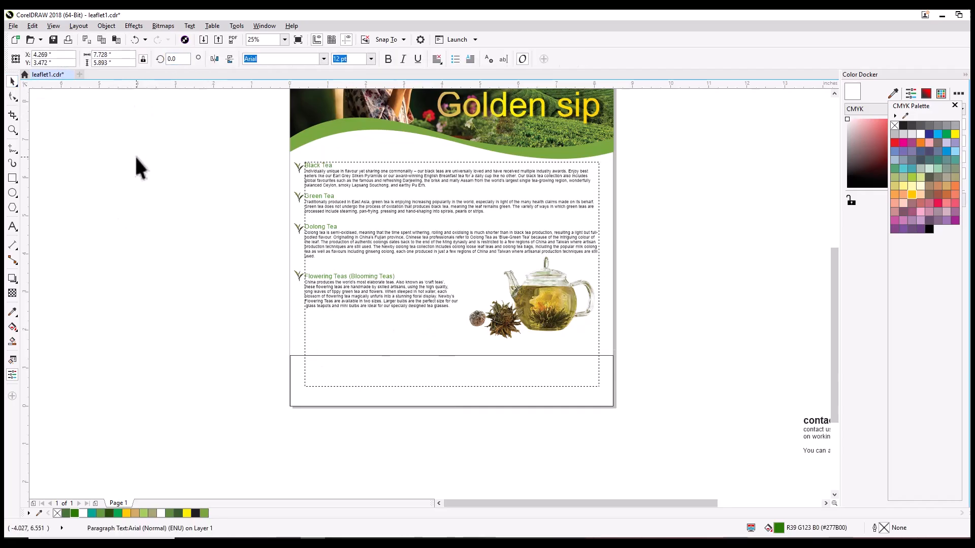
left_click(440, 372)
double_click(132, 56)
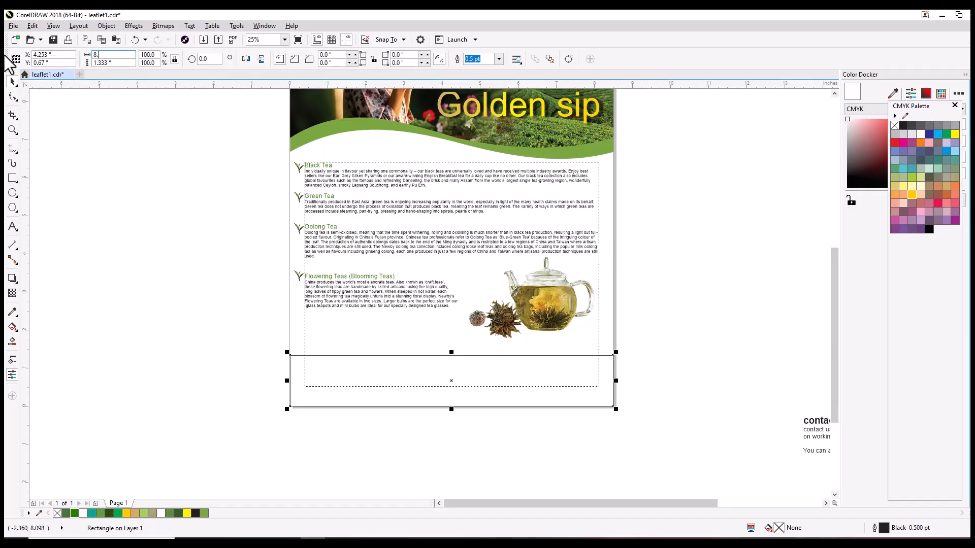
key("Return")
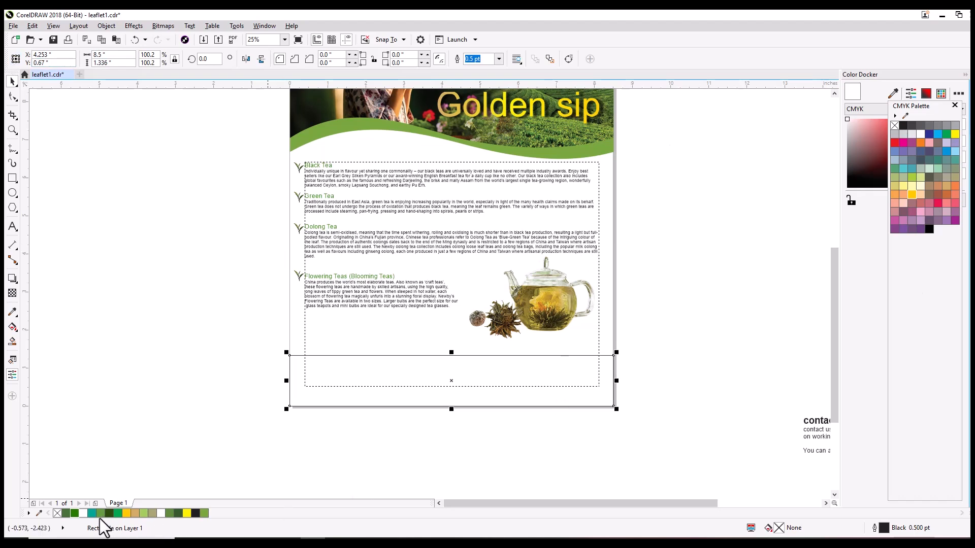
left_click(74, 513)
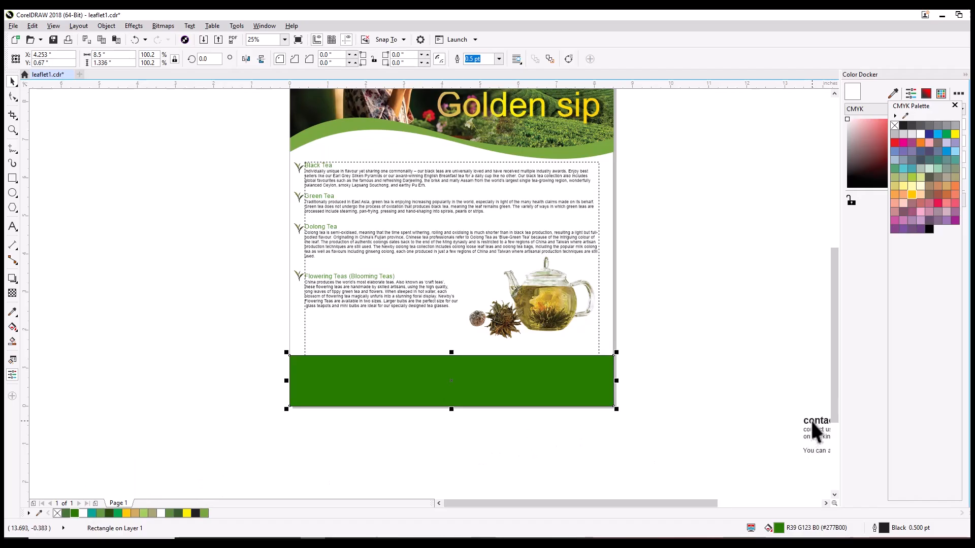
Move the contact us text from outside the page onto the green footer rectangle and bring it to the front of the page.
left_click_drag(812, 422, 321, 363)
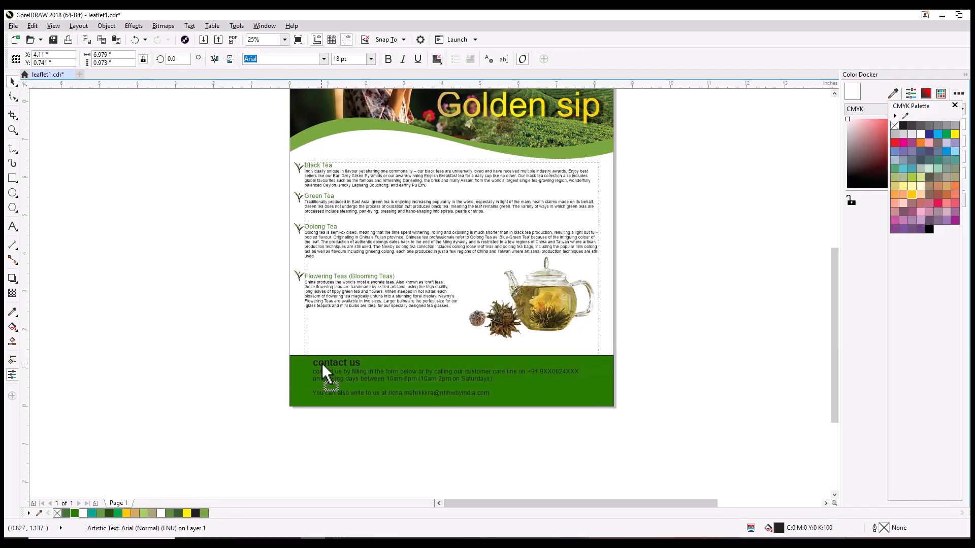
left_click_drag(322, 363, 322, 364)
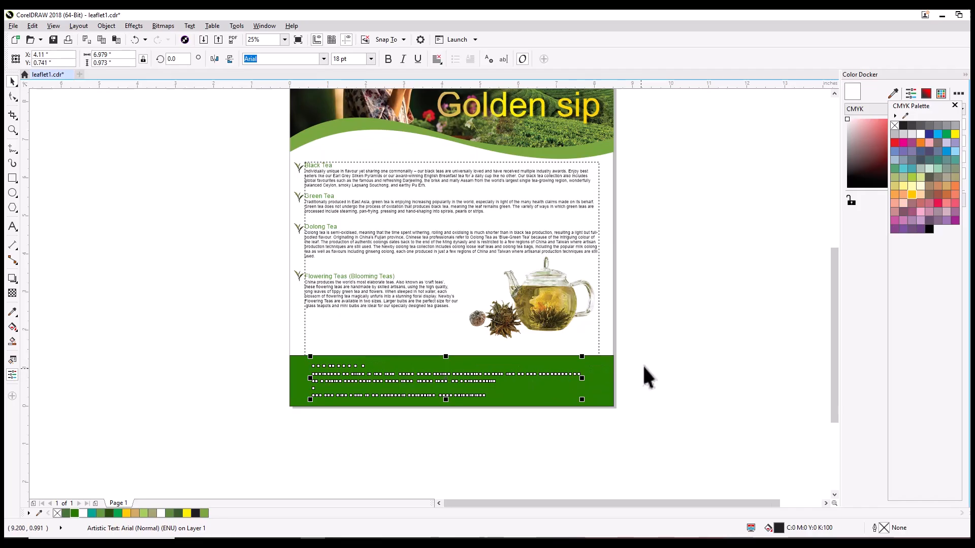
left_click(106, 26)
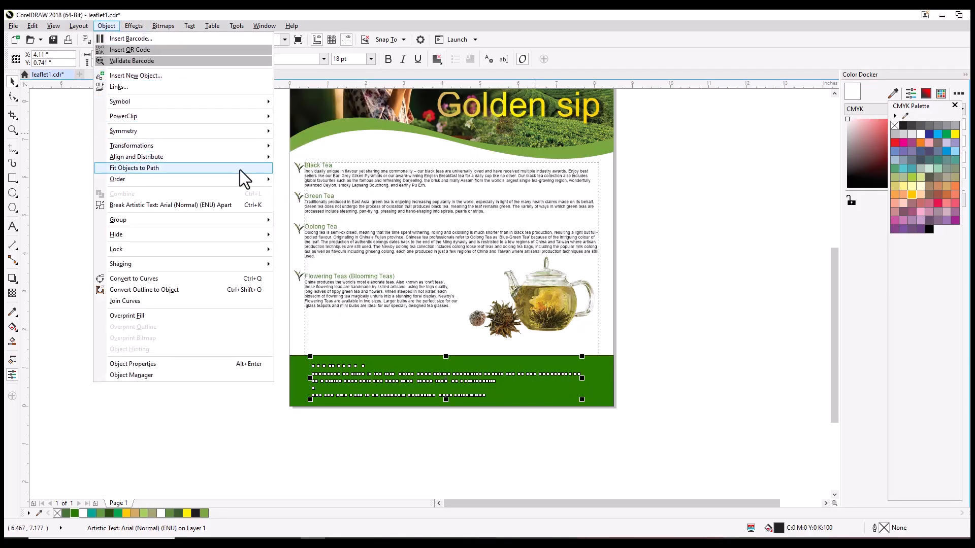
mouse_move(225, 184)
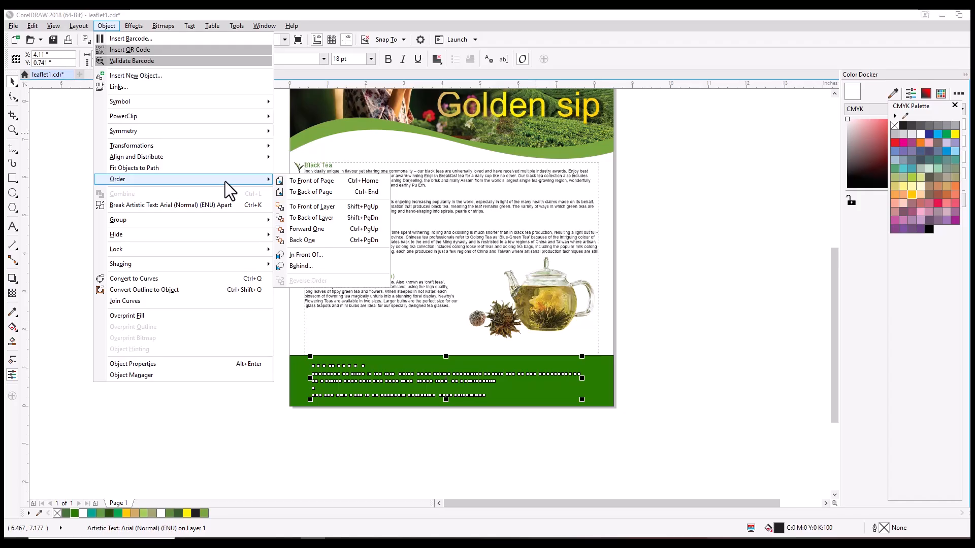
left_click(369, 184)
Colour the whole contact text on the green footer white.
left_click_drag(696, 337, 641, 300)
scroll(403, 344, "up", 1)
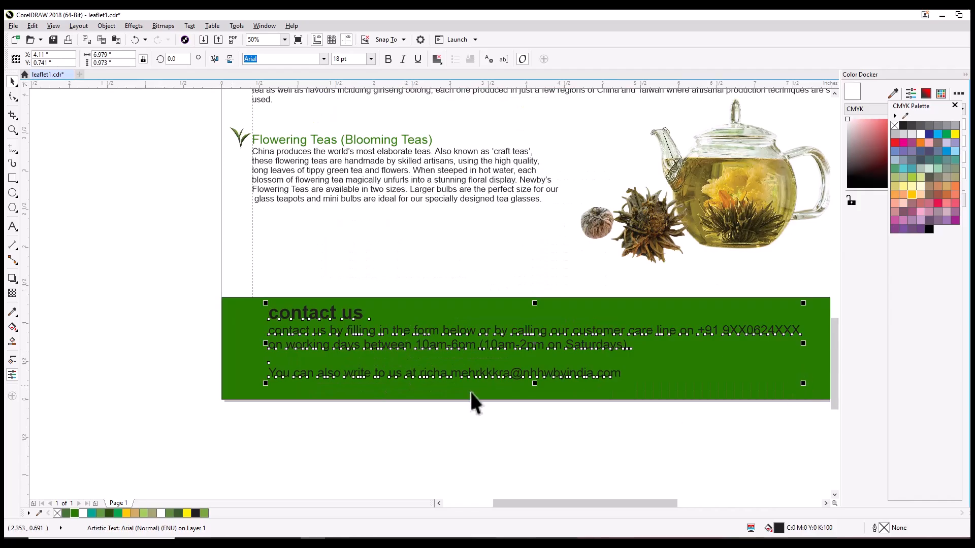
scroll(310, 406, "down", 1)
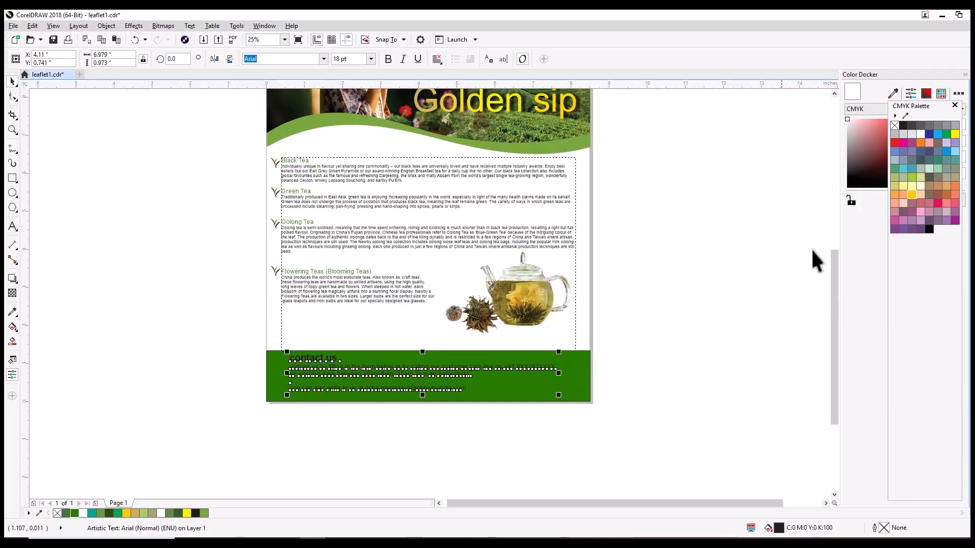
left_click(921, 133)
left_click(623, 391)
scroll(335, 414, "up", 1)
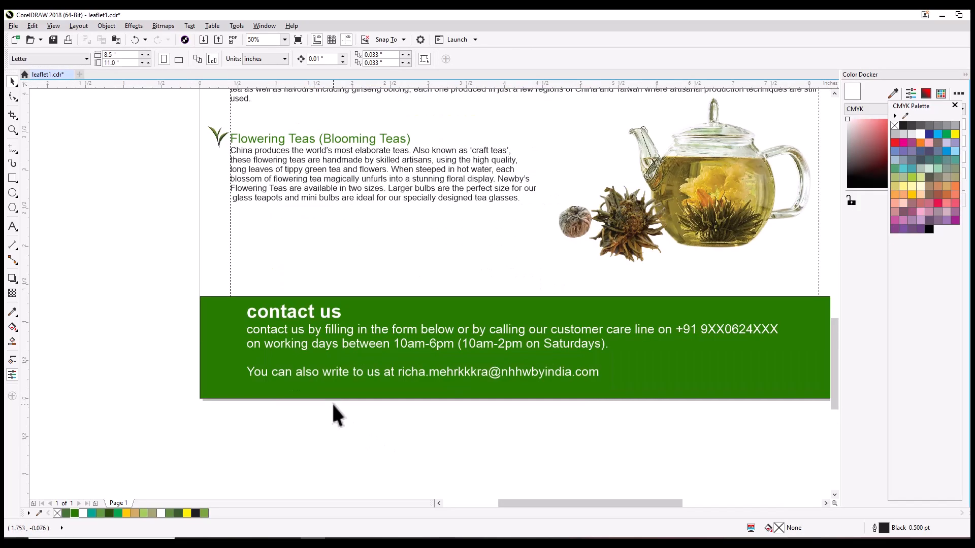
scroll(323, 399, "down", 1)
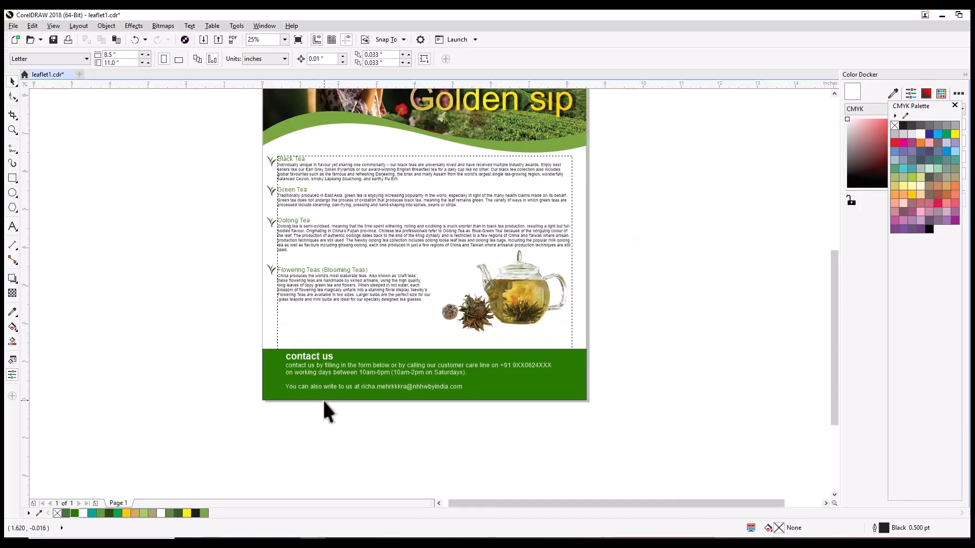
Colour only the "contact us" heading in the footer text yellow.
left_click(12, 226)
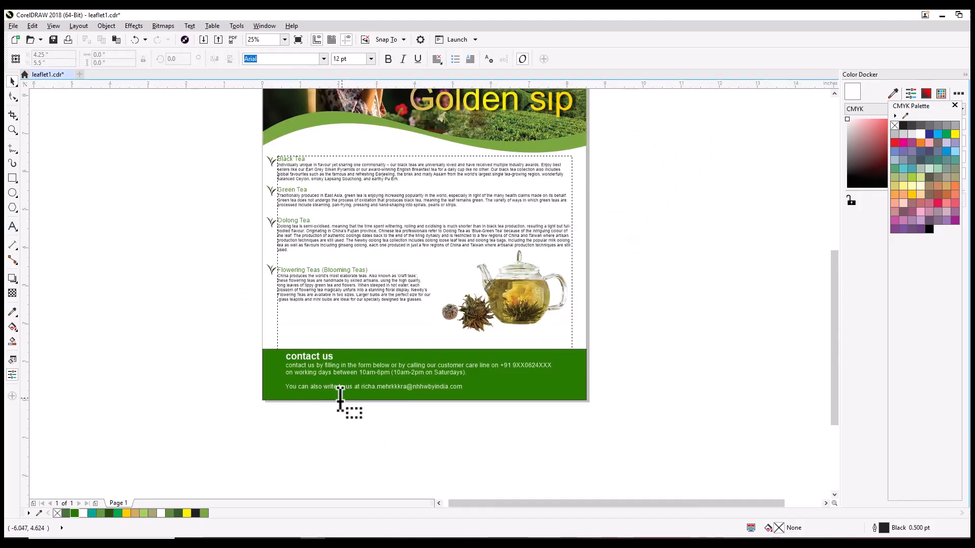
scroll(278, 361, "up", 1)
left_click_drag(291, 353, 414, 354)
left_click(955, 134)
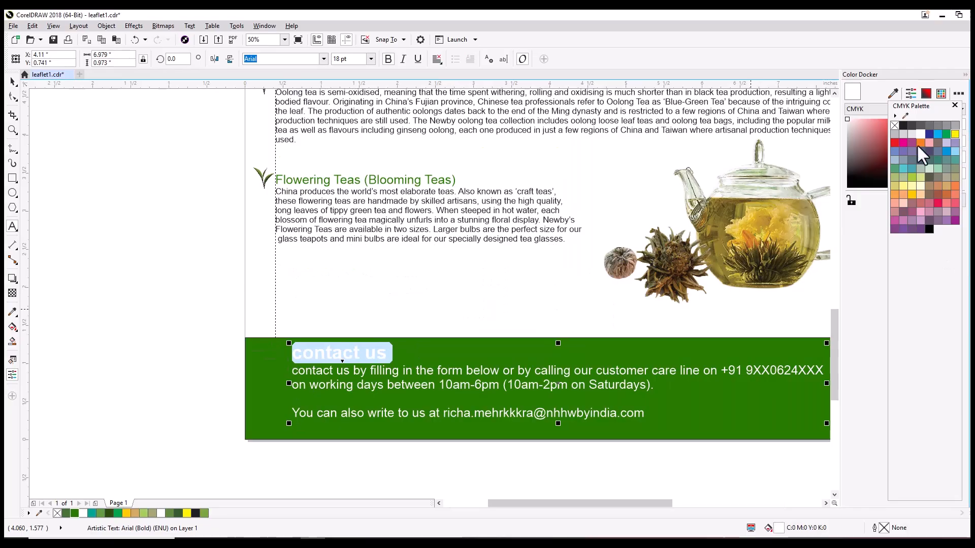
left_click(13, 81)
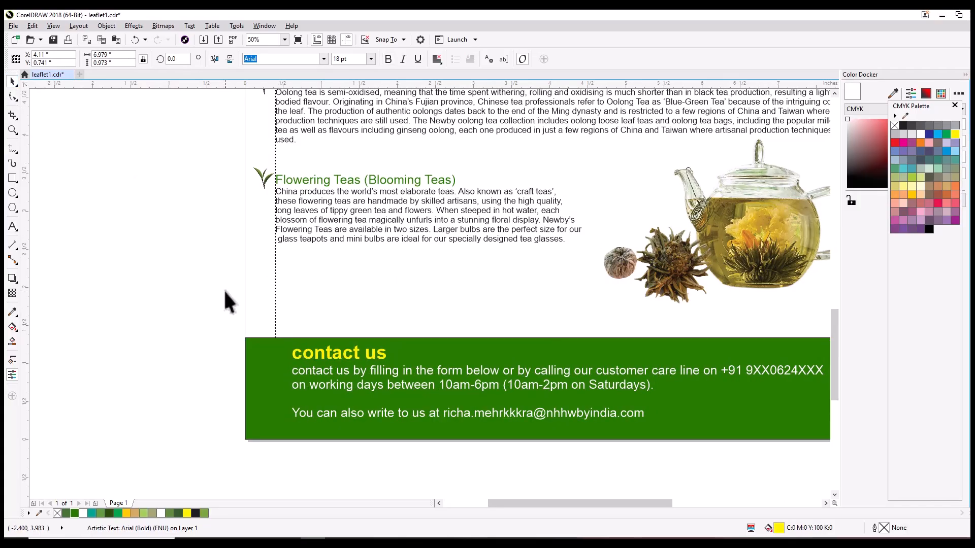
left_click(226, 292)
Remove the black outline from the green footer rectangle.
scroll(279, 340, "down", 1)
left_click(556, 379)
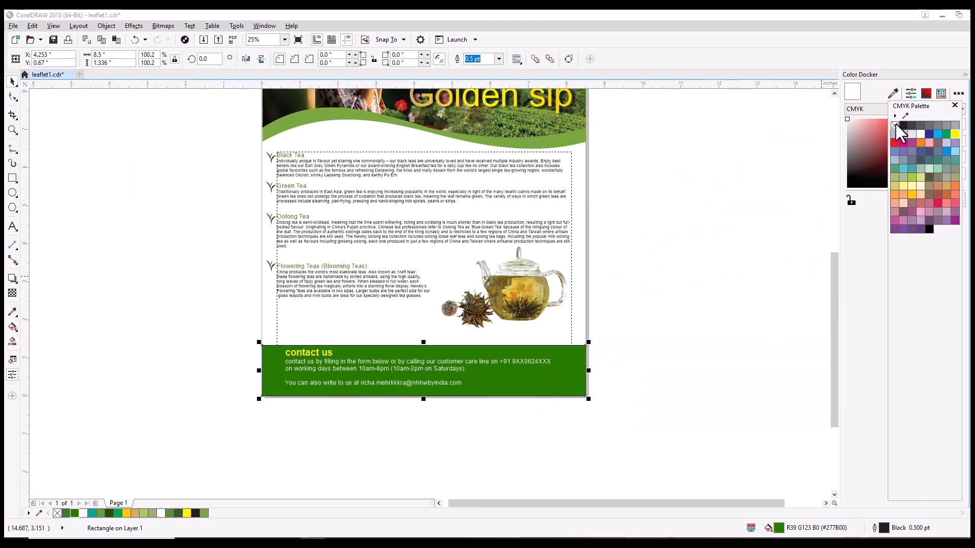
left_click(737, 255)
left_click(532, 353)
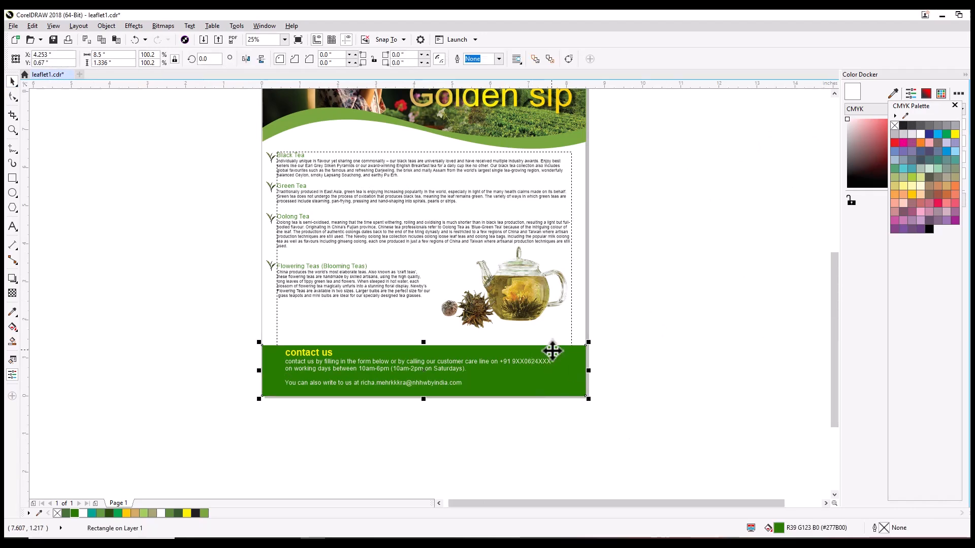
scroll(282, 356, "up", 2)
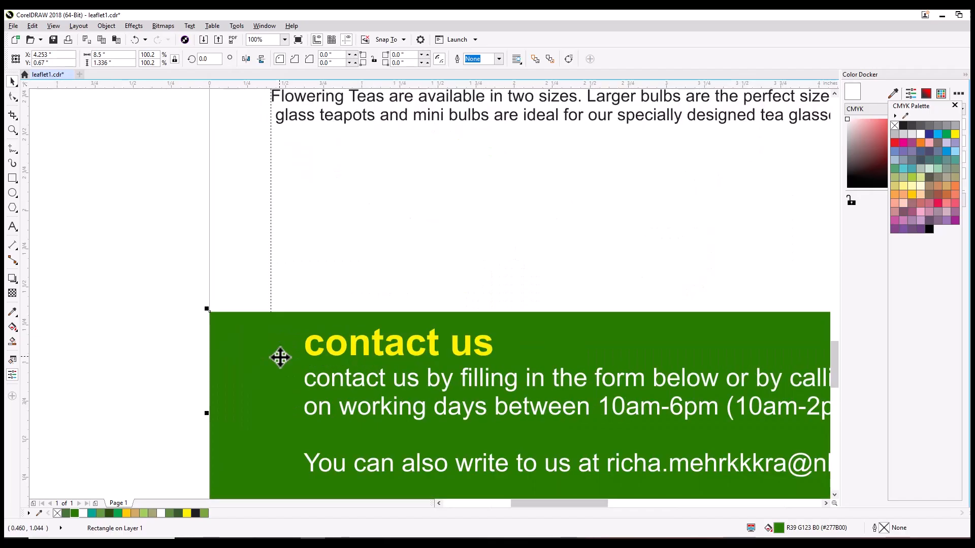
scroll(269, 360, "down", 2)
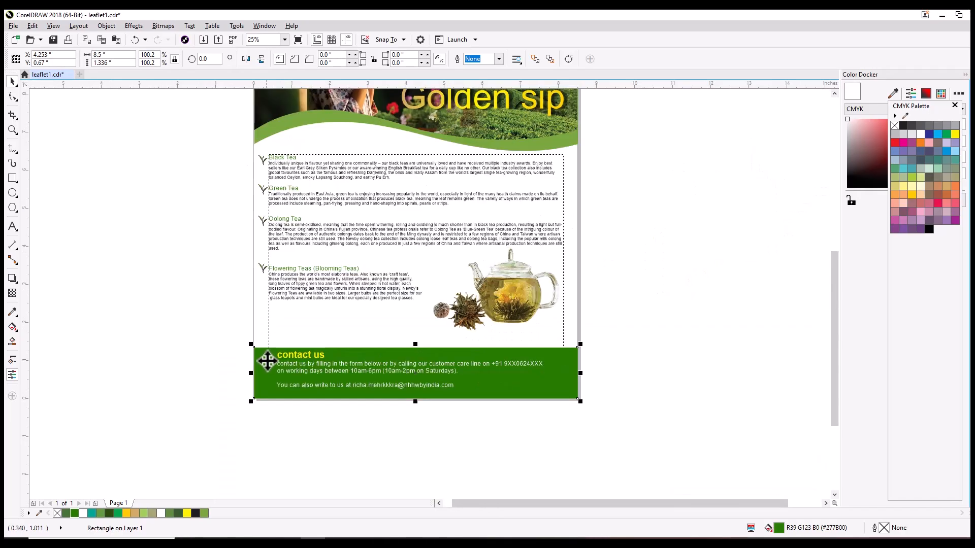
Apply a short vertical gradient transparency to the green footer rectangle so its upper edge fades out into the page.
left_click(708, 380)
left_click(567, 361)
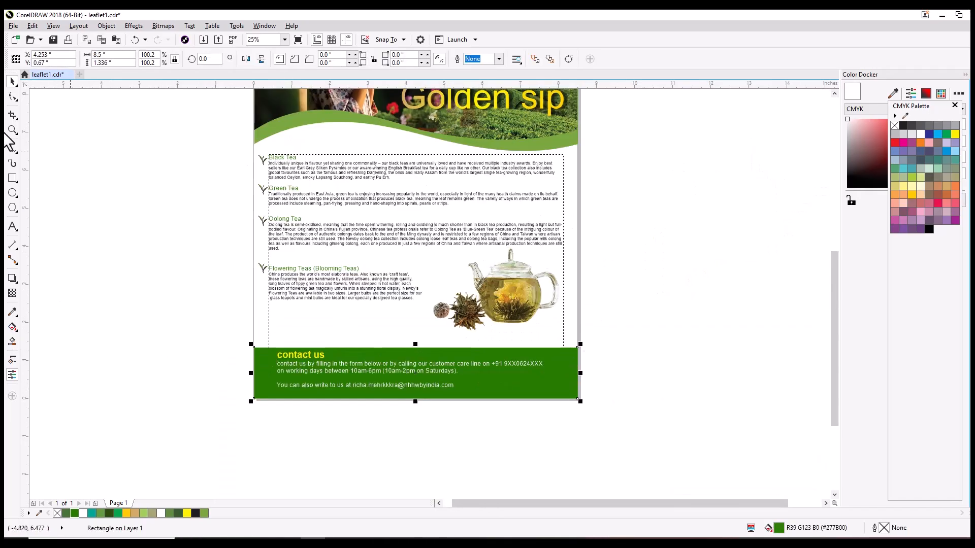
left_click(12, 293)
left_click_drag(451, 345, 452, 352)
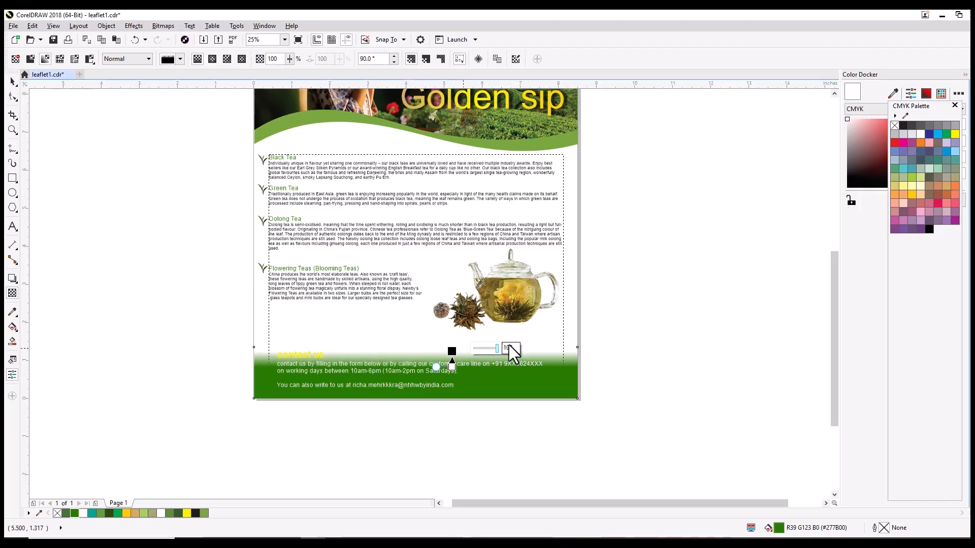
left_click(13, 82)
Lower the contact text on the footer to a Y position of 0.63 inches.
scroll(344, 379, "up", 1)
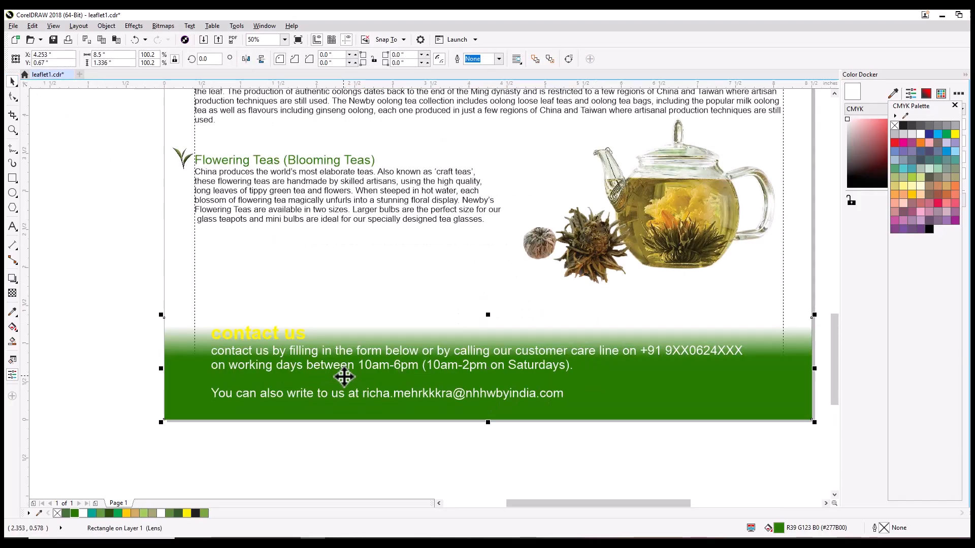
left_click(351, 364)
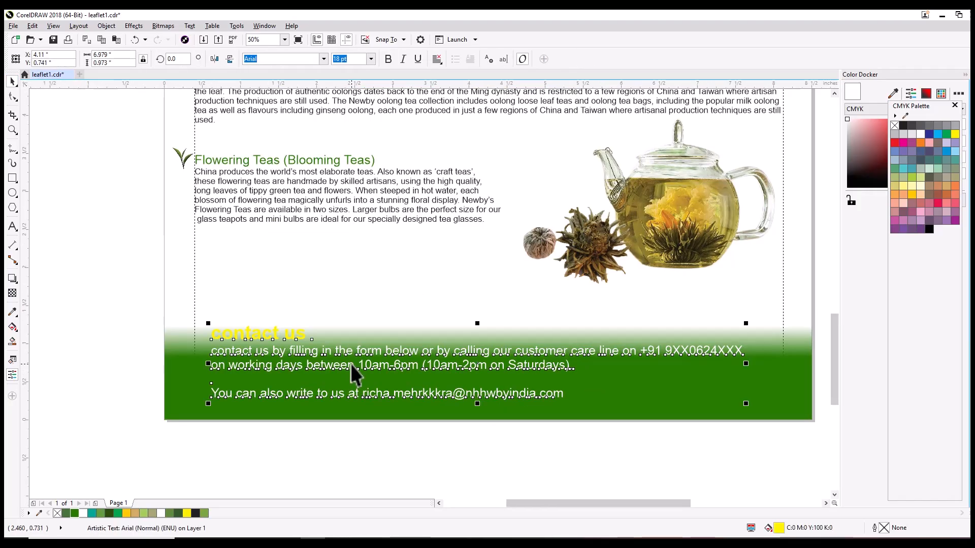
key("Down")
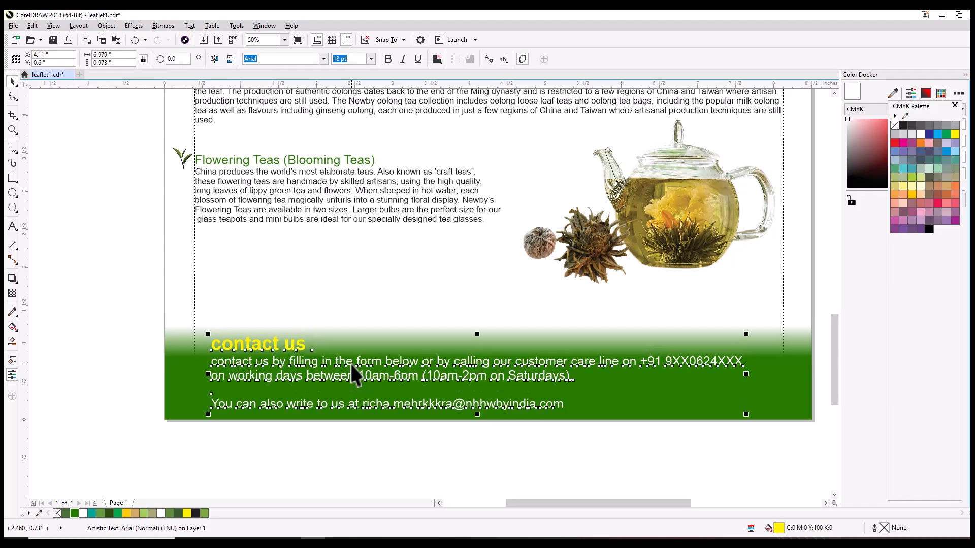
key("Up")
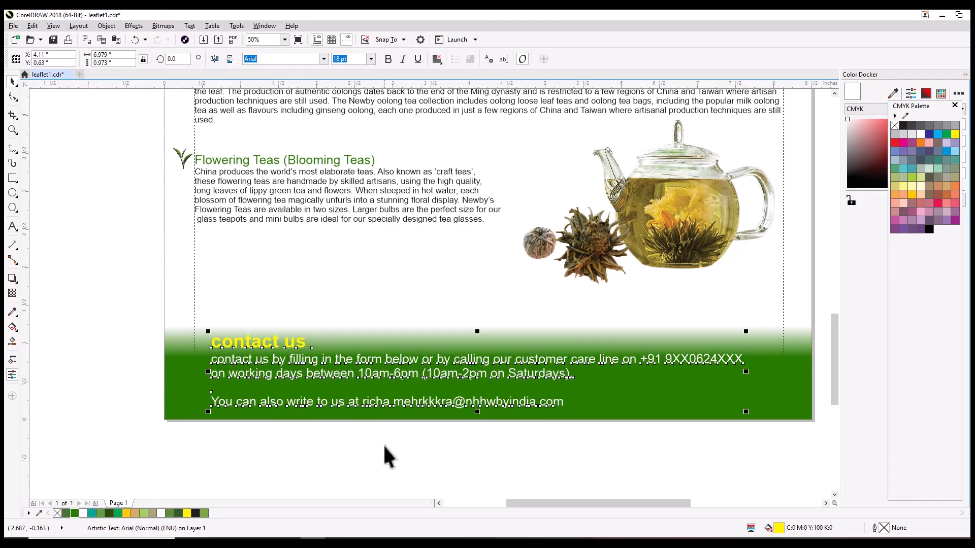
Try a very dark green fill on the contact text and undo it.
left_click_drag(383, 444, 391, 437)
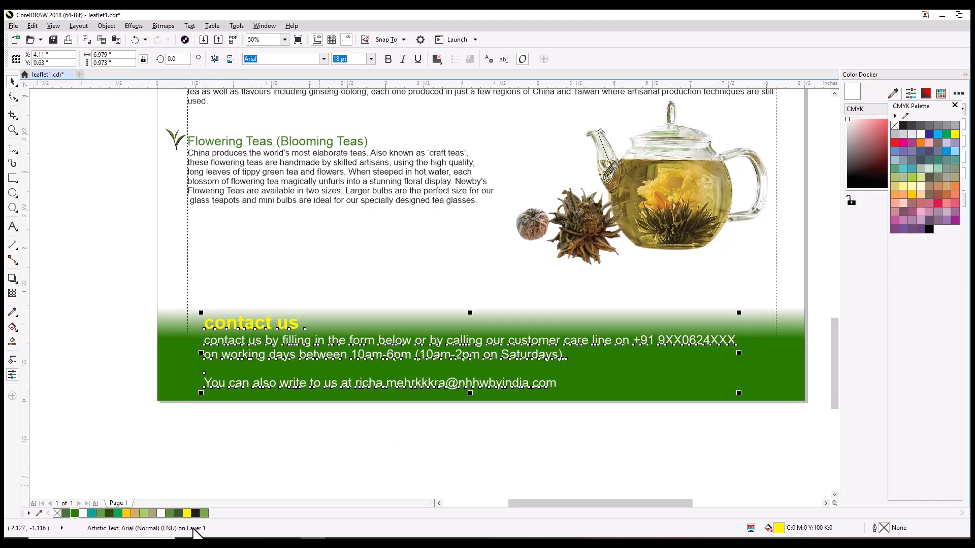
left_click(109, 513)
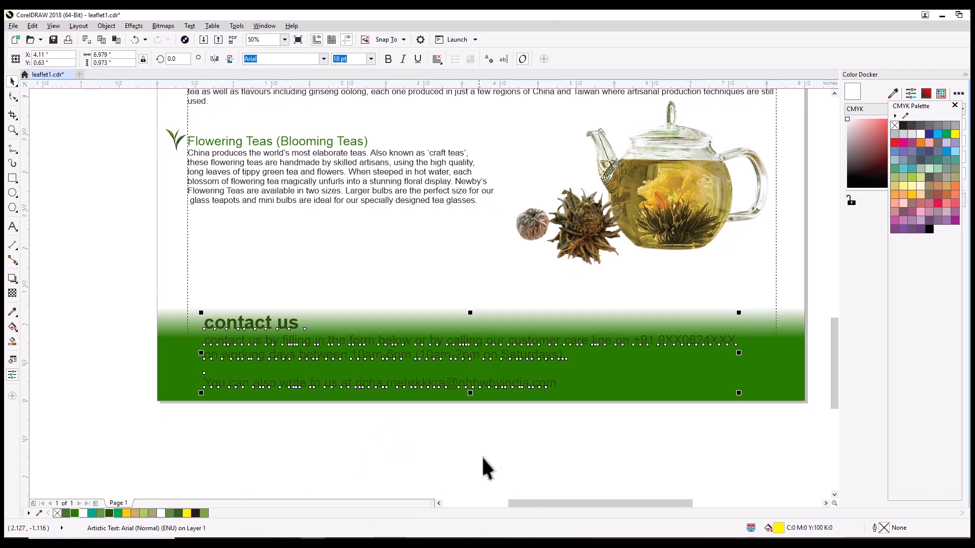
left_click_drag(483, 464, 462, 469)
key("ctrl+z")
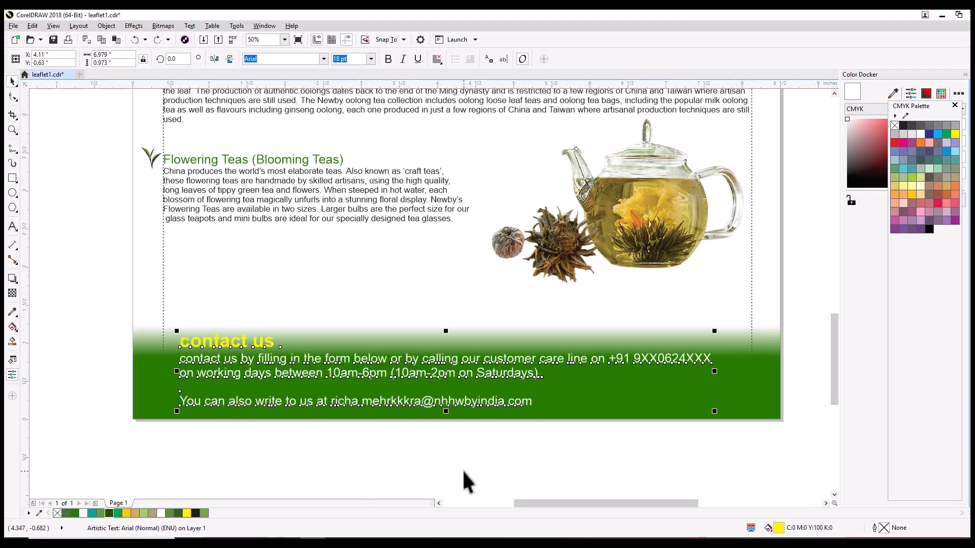
Change the footer rectangle's fill to a darker green, C76 M41 Y100 K36.
left_click(757, 392)
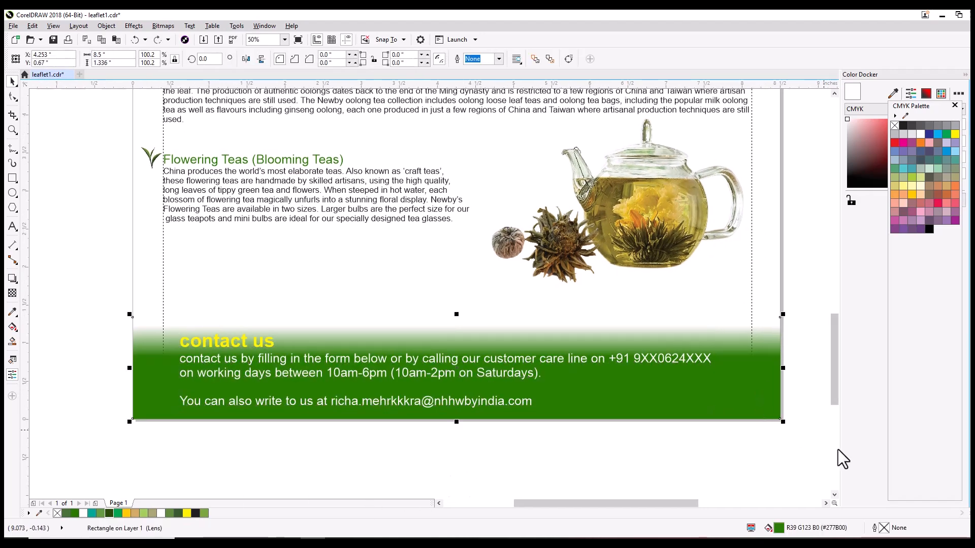
left_click(181, 513)
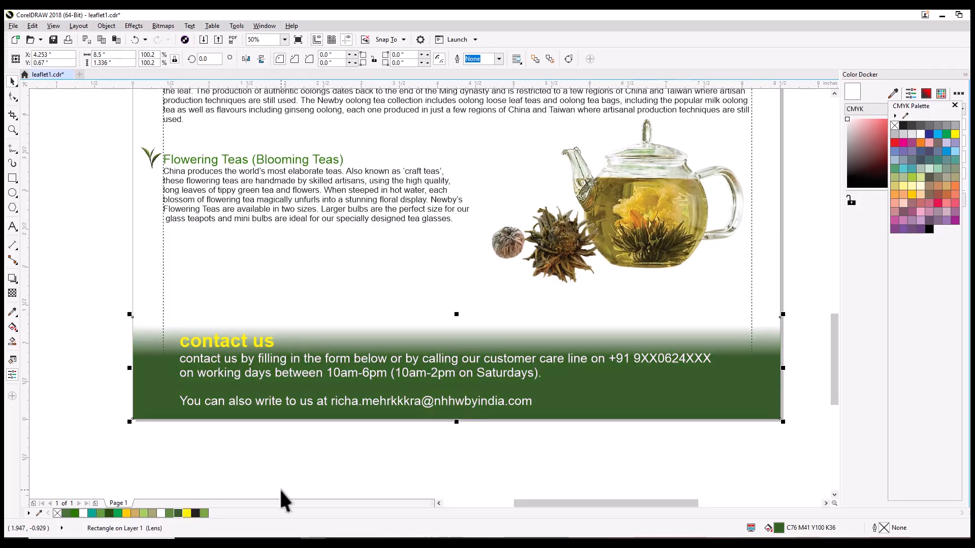
scroll(281, 500, "down", 4)
left_click_drag(284, 449, 370, 381)
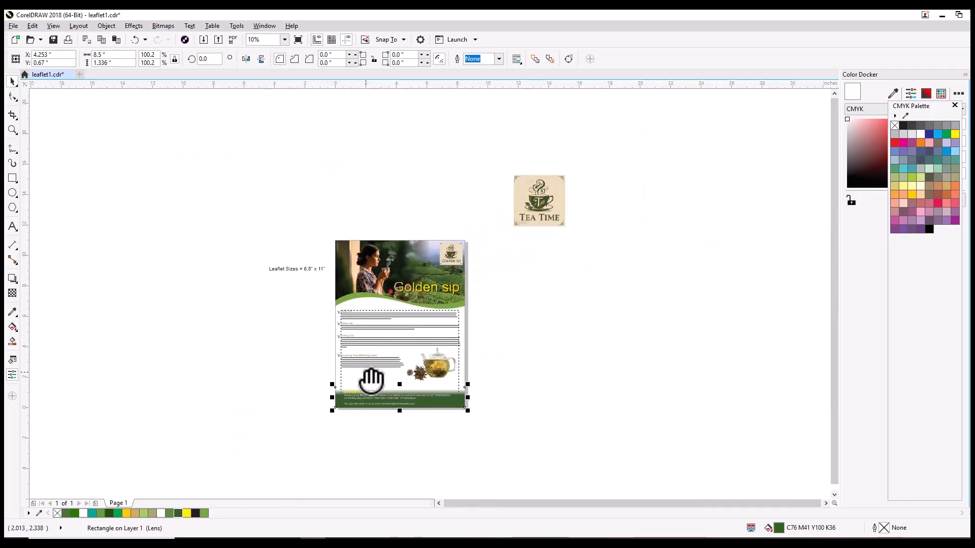
left_click(13, 311)
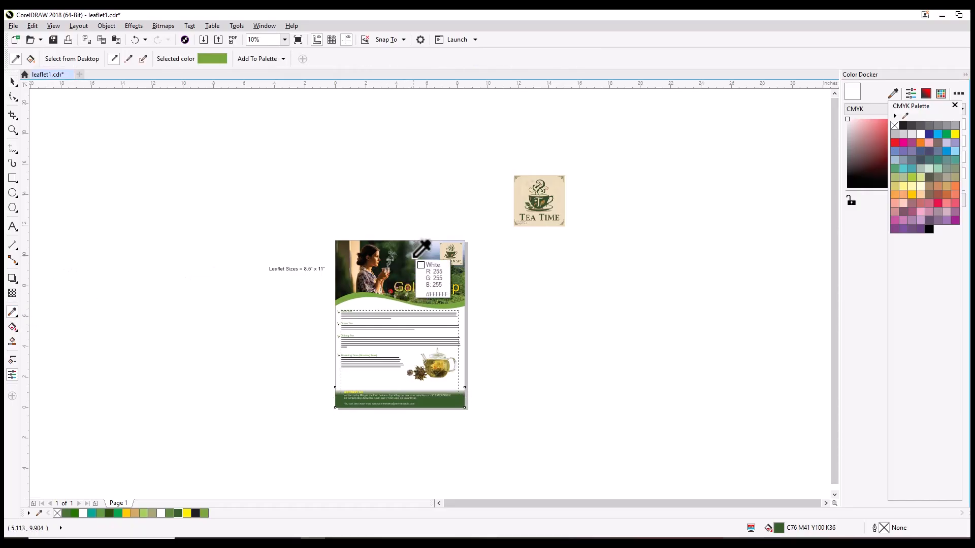
left_click(457, 293)
scroll(378, 285, "up", 2)
scroll(378, 285, "up", 2)
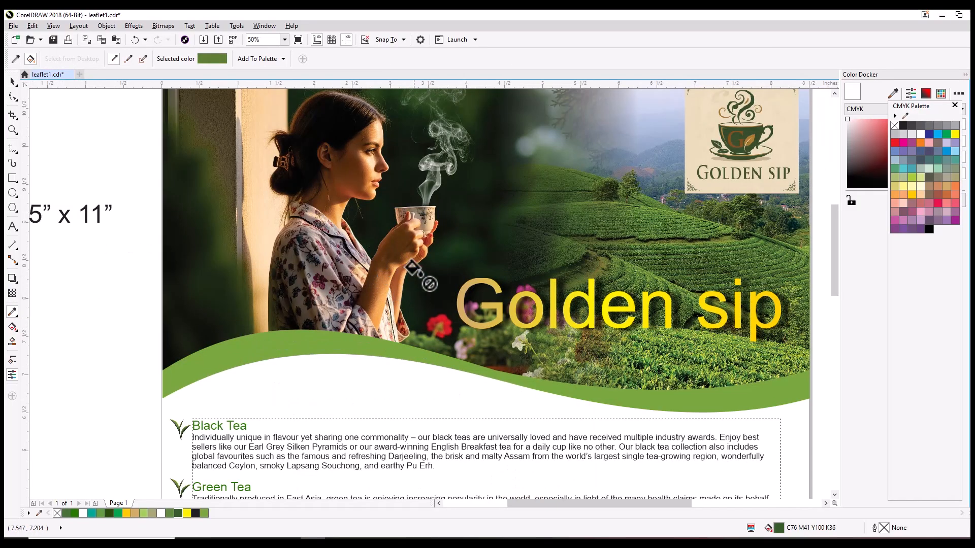
left_click(13, 82)
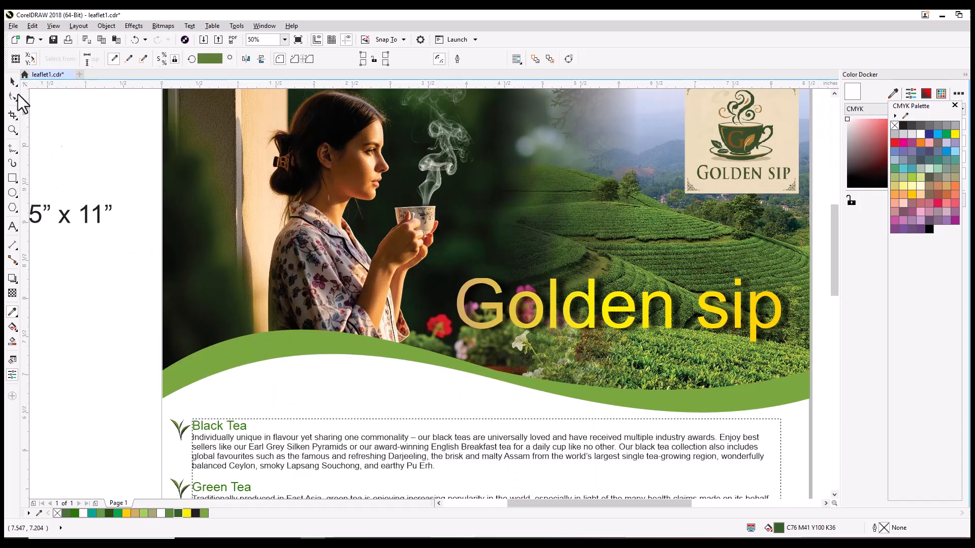
Sample a dark green from the tea hills in the header photo and apply it as the footer rectangle's fill.
left_click(14, 312)
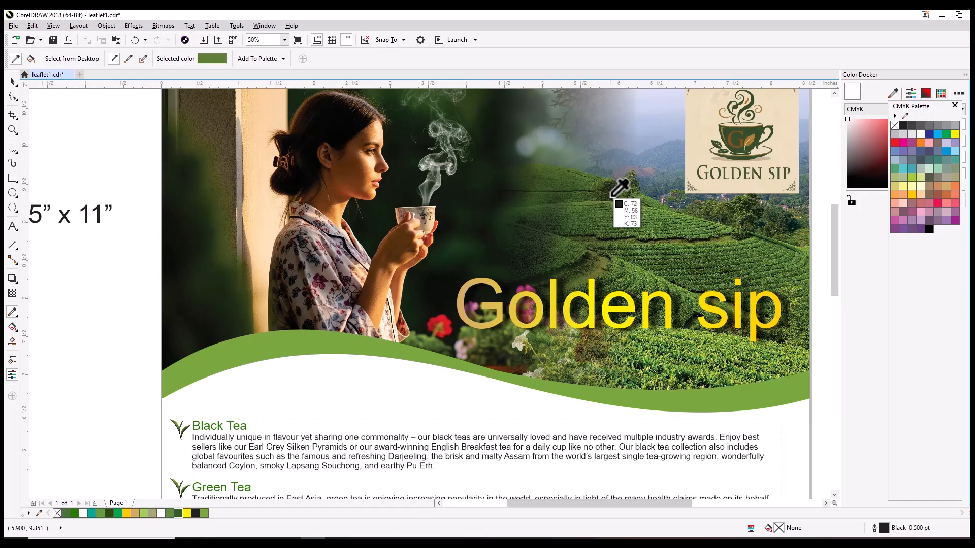
left_click(632, 273)
scroll(578, 152, "down", 3)
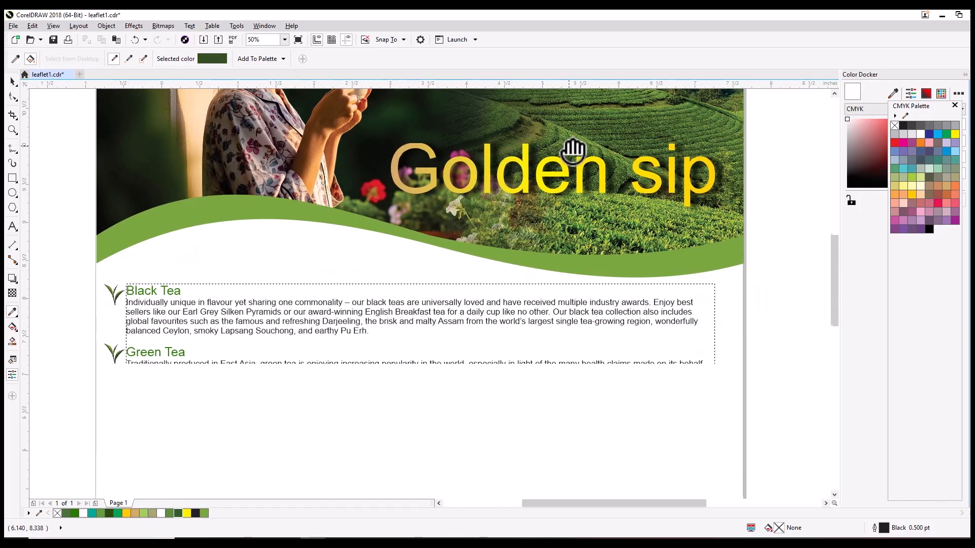
scroll(543, 234, "down", 2)
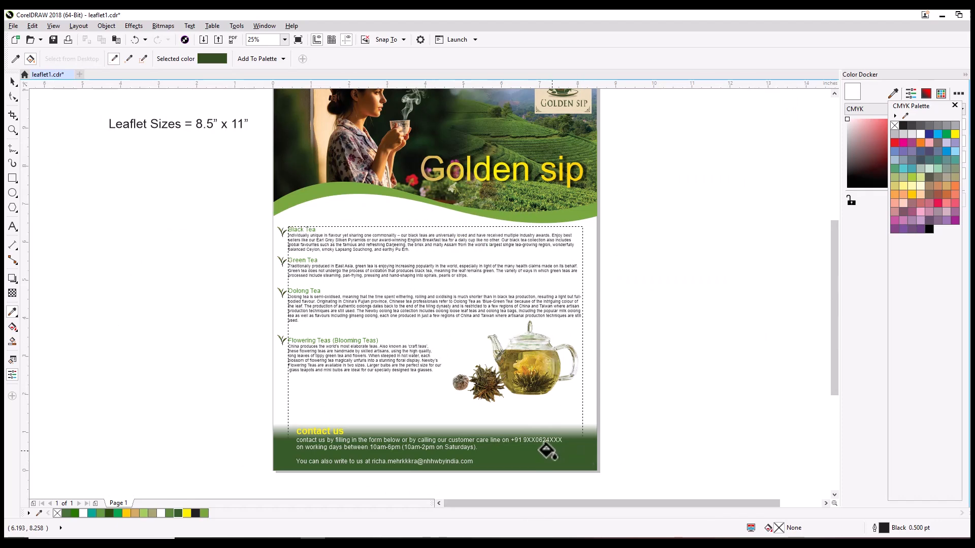
key("space")
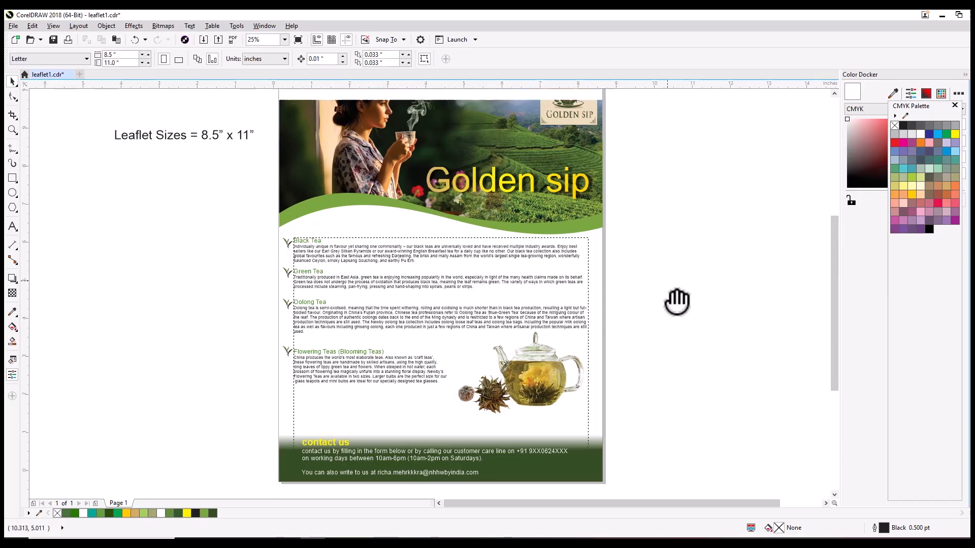
Examine the complete leaflet page, from the header photo and tea descriptions down to the contact footer.
scroll(541, 293, "down", 3)
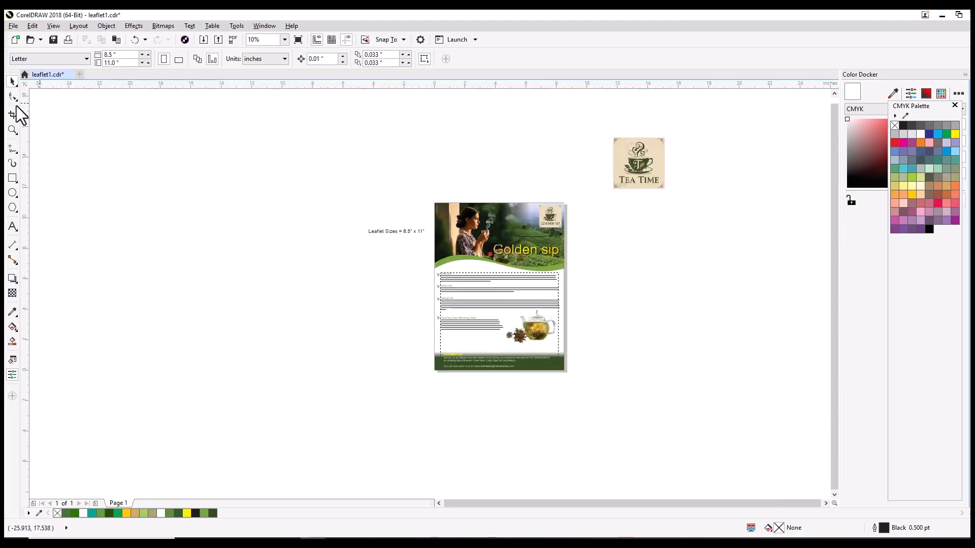
left_click(13, 130)
left_click_drag(429, 196, 579, 379)
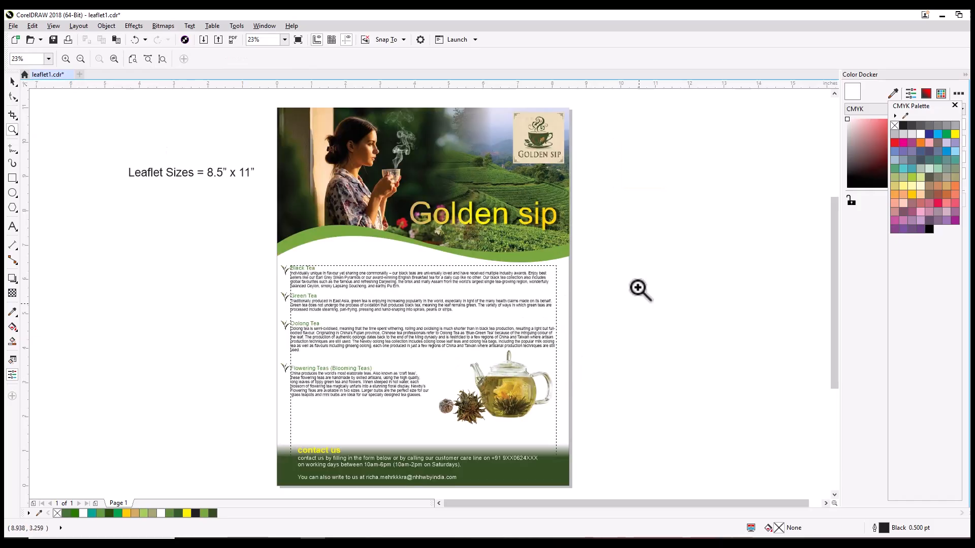
left_click(11, 83)
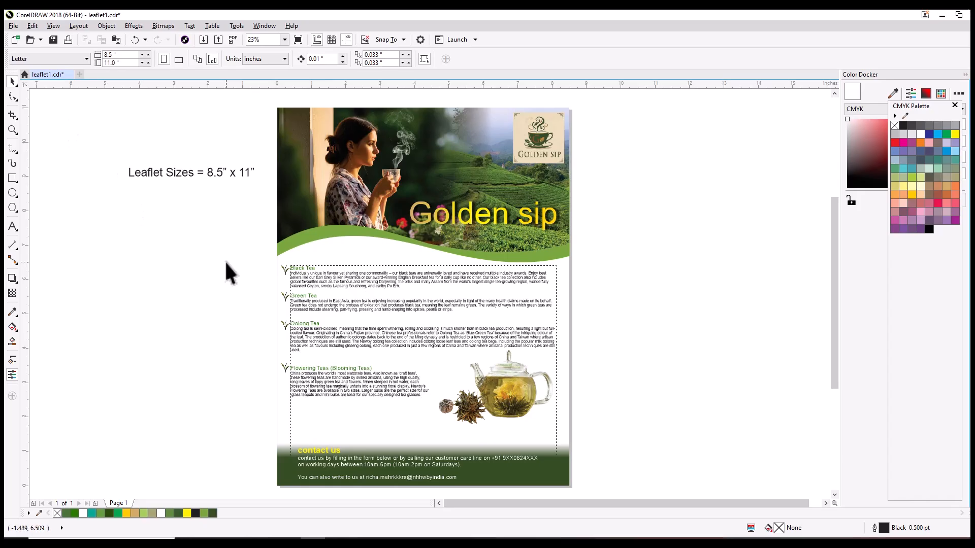
middle_click(631, 198)
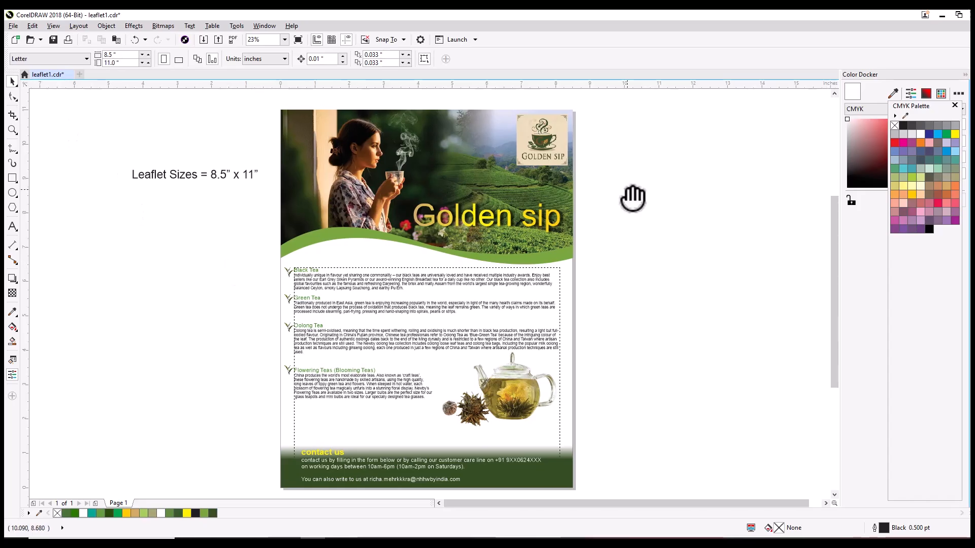
middle_click(585, 227)
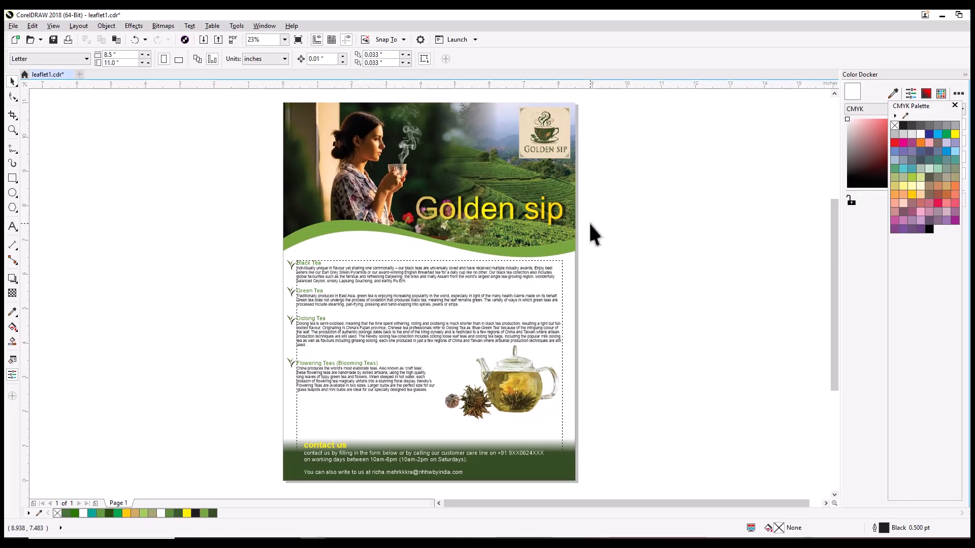
middle_click(589, 221)
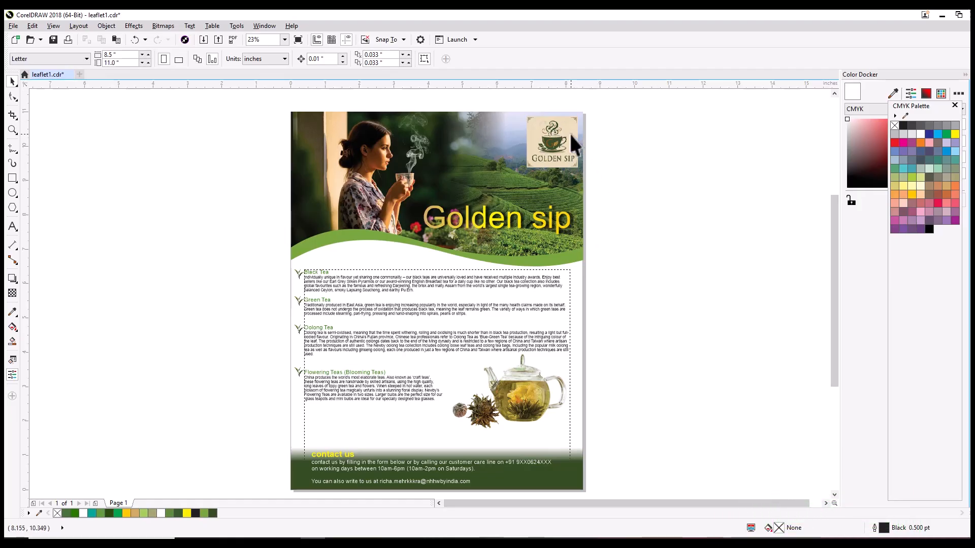
left_click_drag(601, 166, 607, 183)
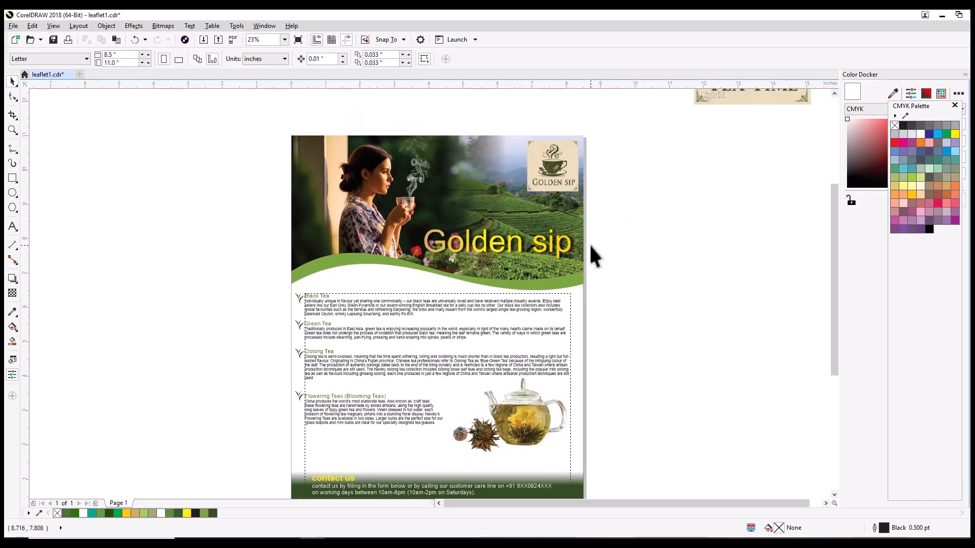
mouse_move(599, 216)
left_mouse_down()
mouse_move(605, 222)
mouse_move(609, 206)
left_mouse_up()
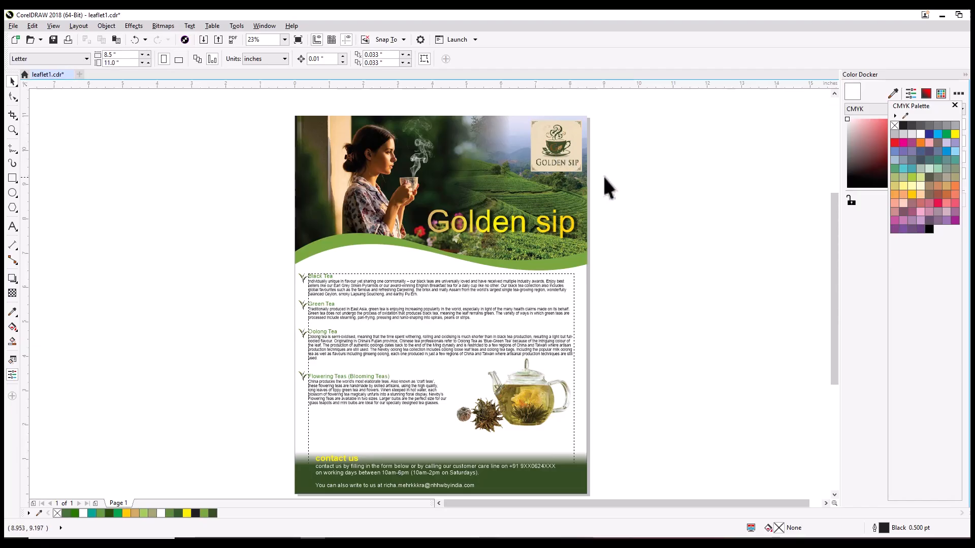
left_click_drag(622, 187, 613, 188)
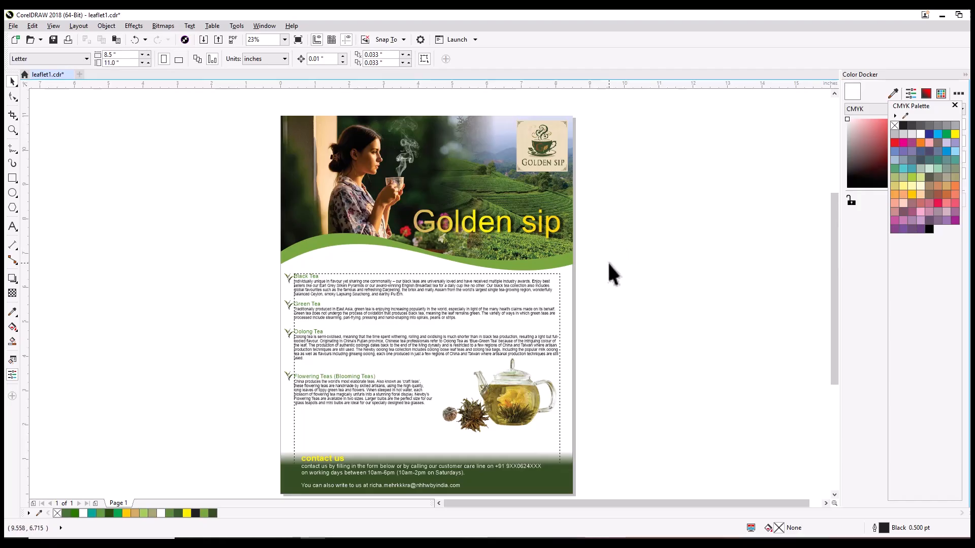
left_click_drag(613, 257, 612, 244)
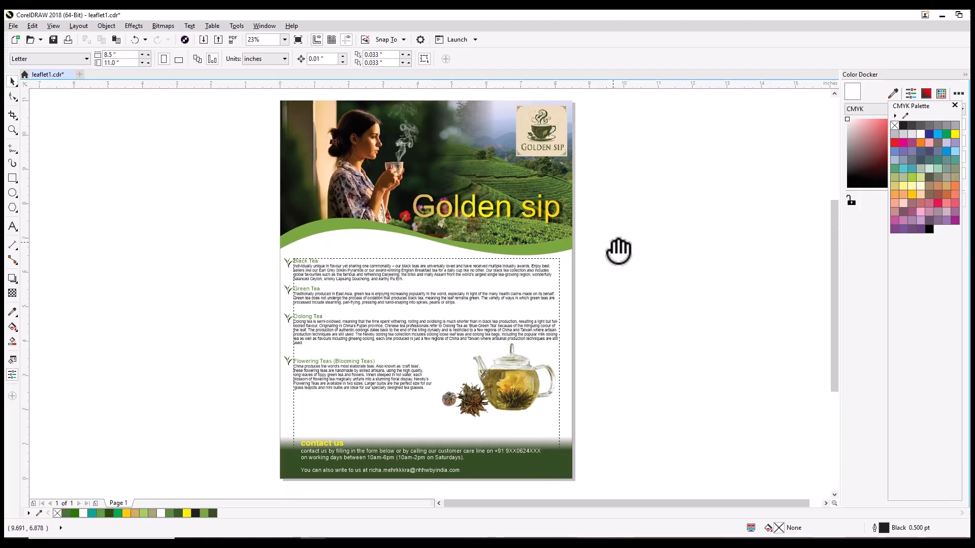